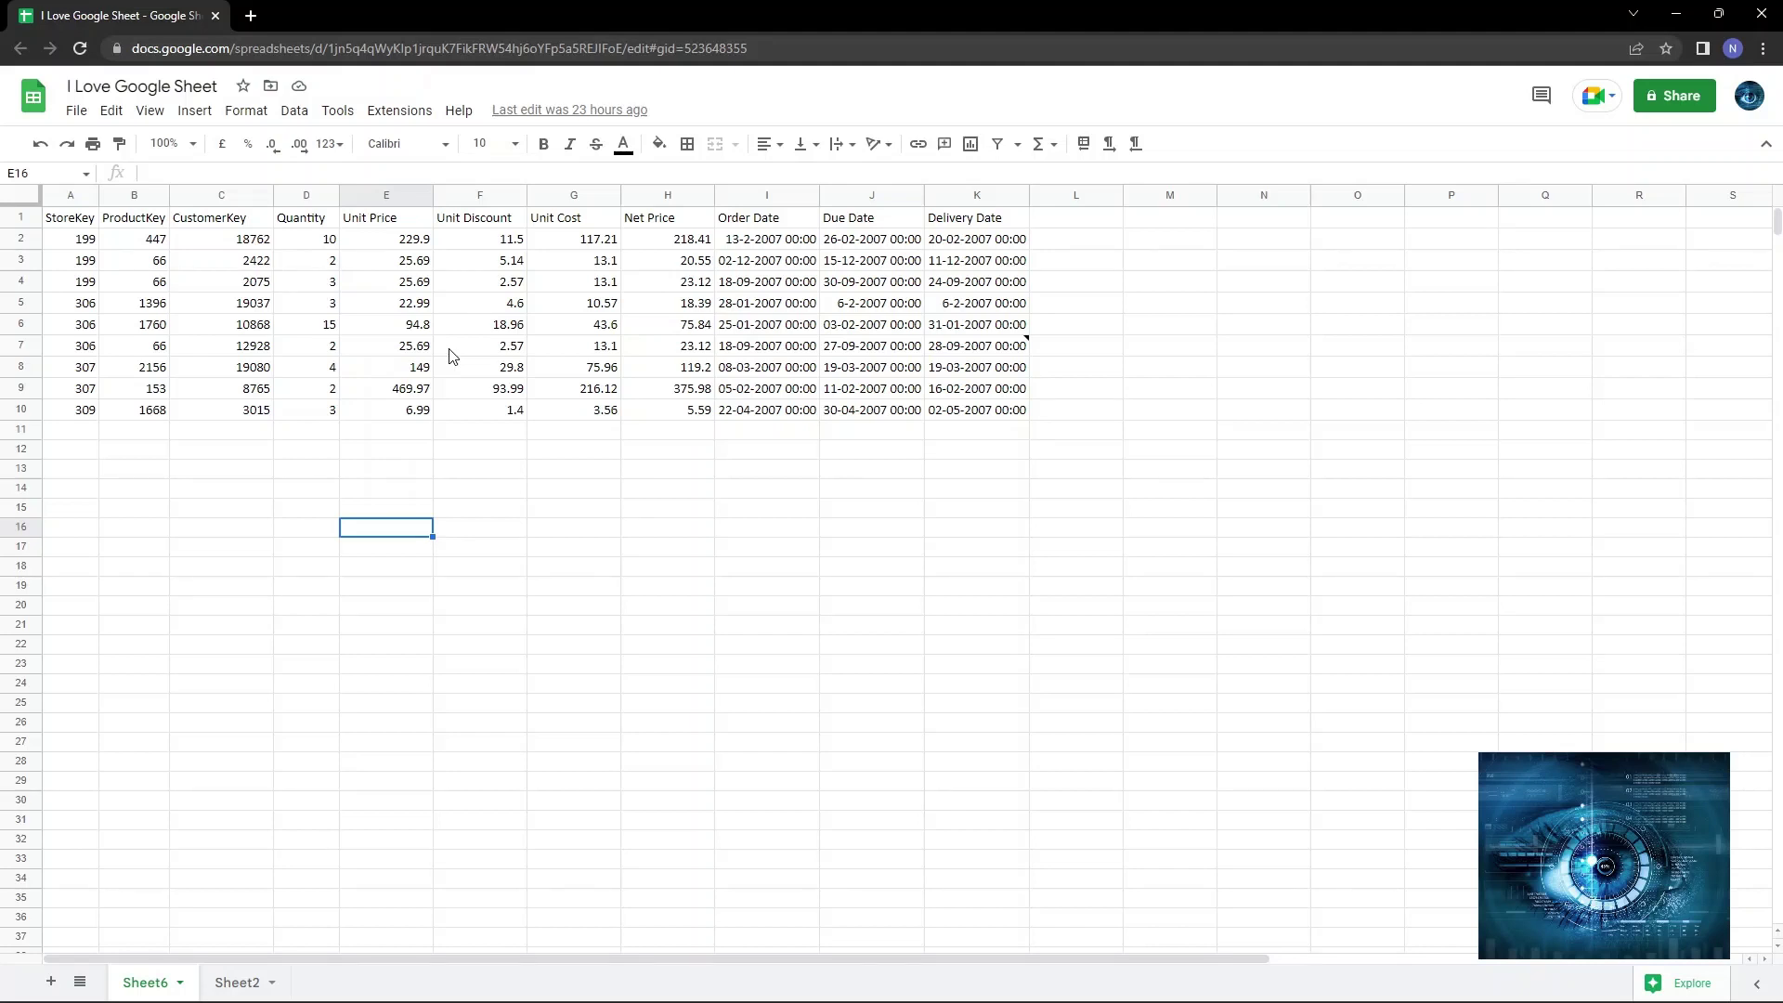
Name the current version 'V1 of my file' from File > Version history and save it.
{"action": "left_click", "coordinate": [76, 111]}
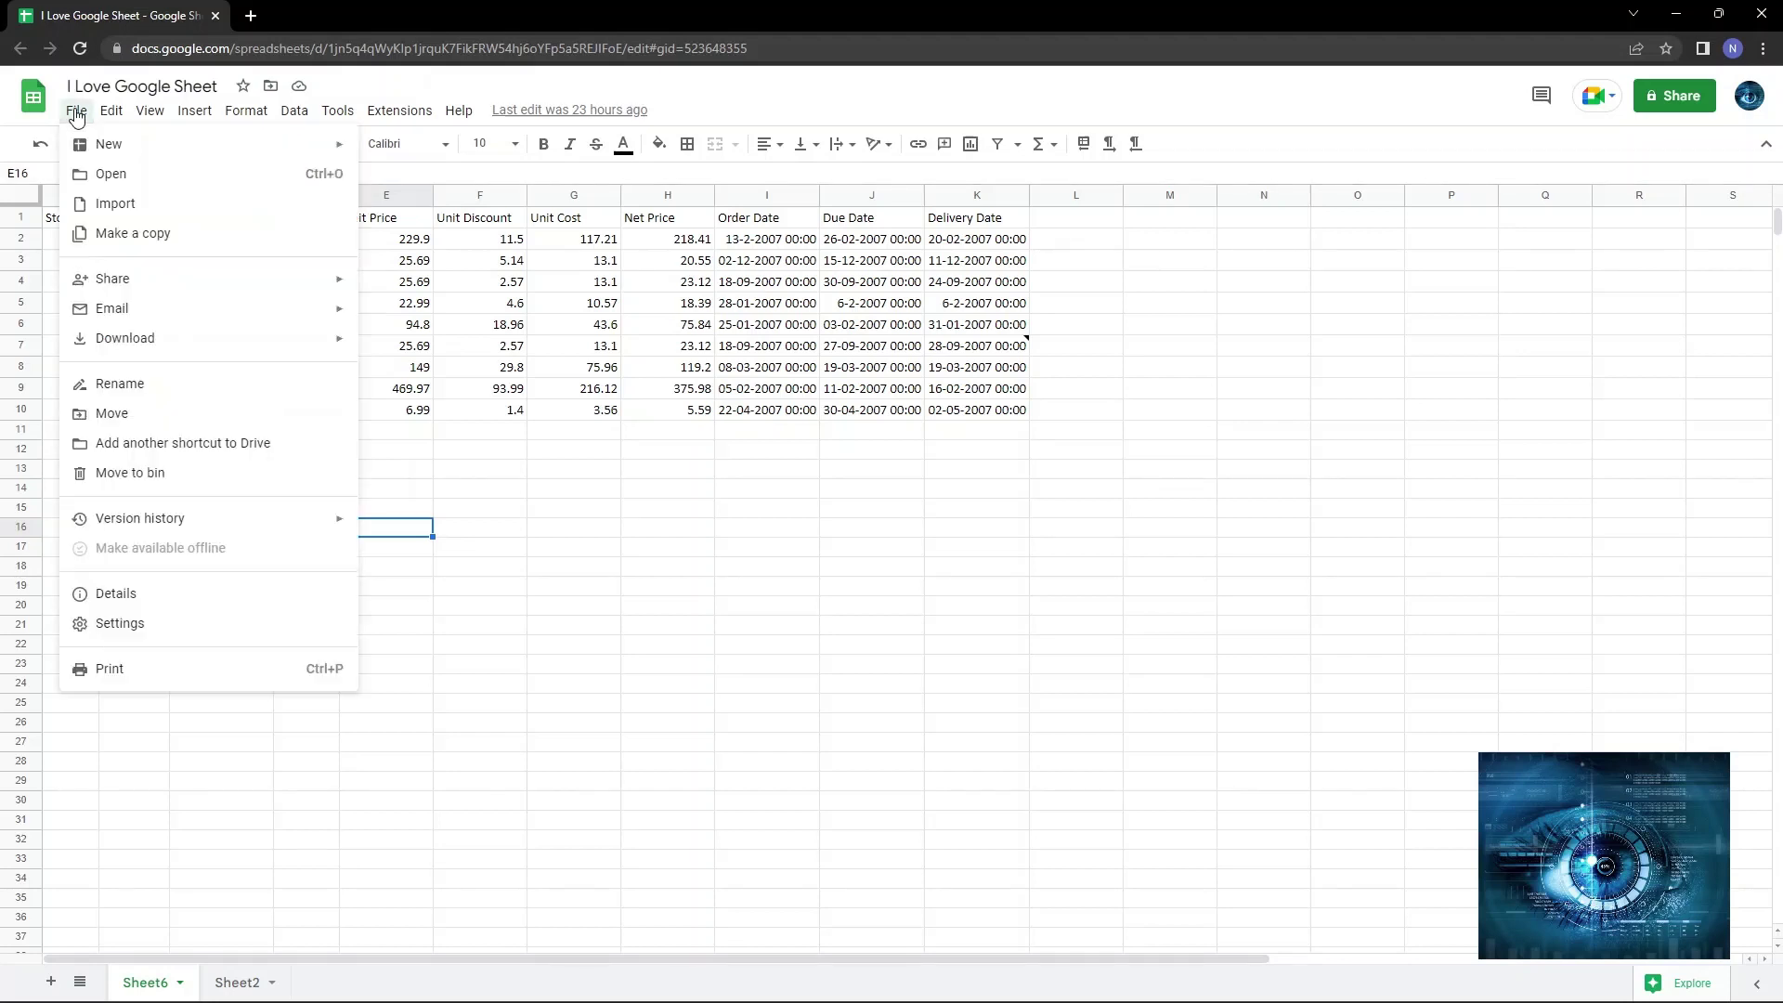
{"action": "mouse_move", "coordinate": [118, 520]}
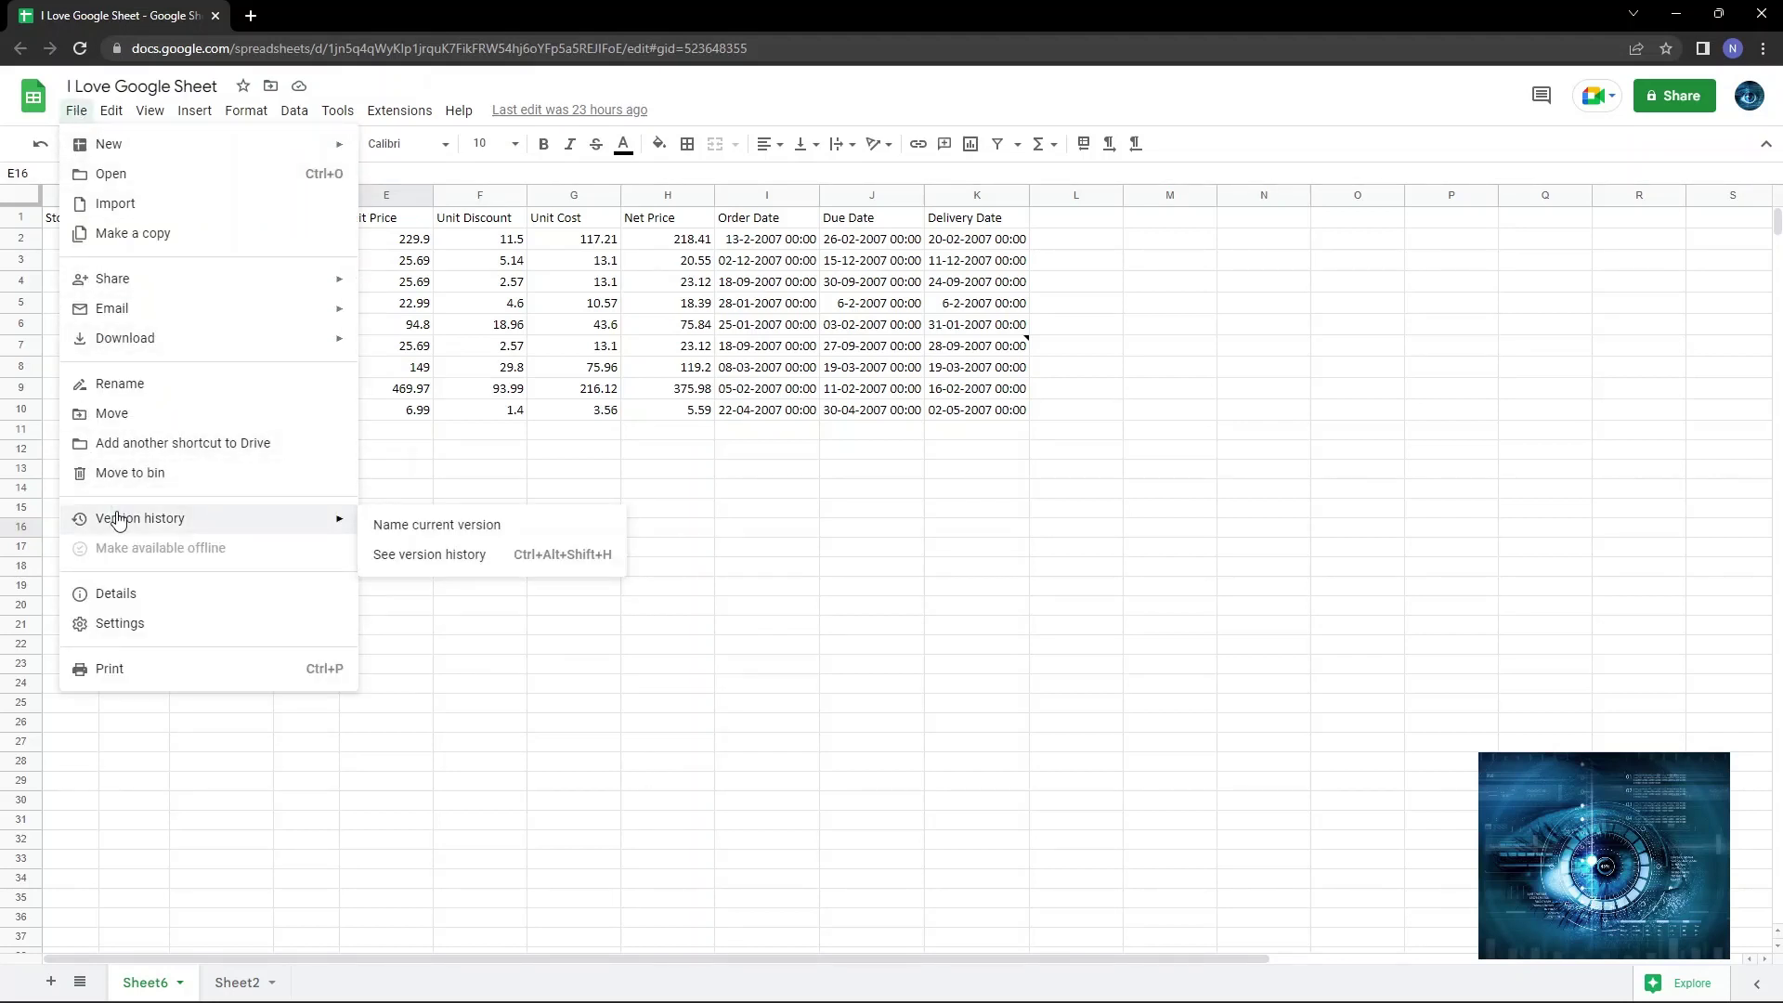
{"action": "left_click", "coordinate": [422, 526]}
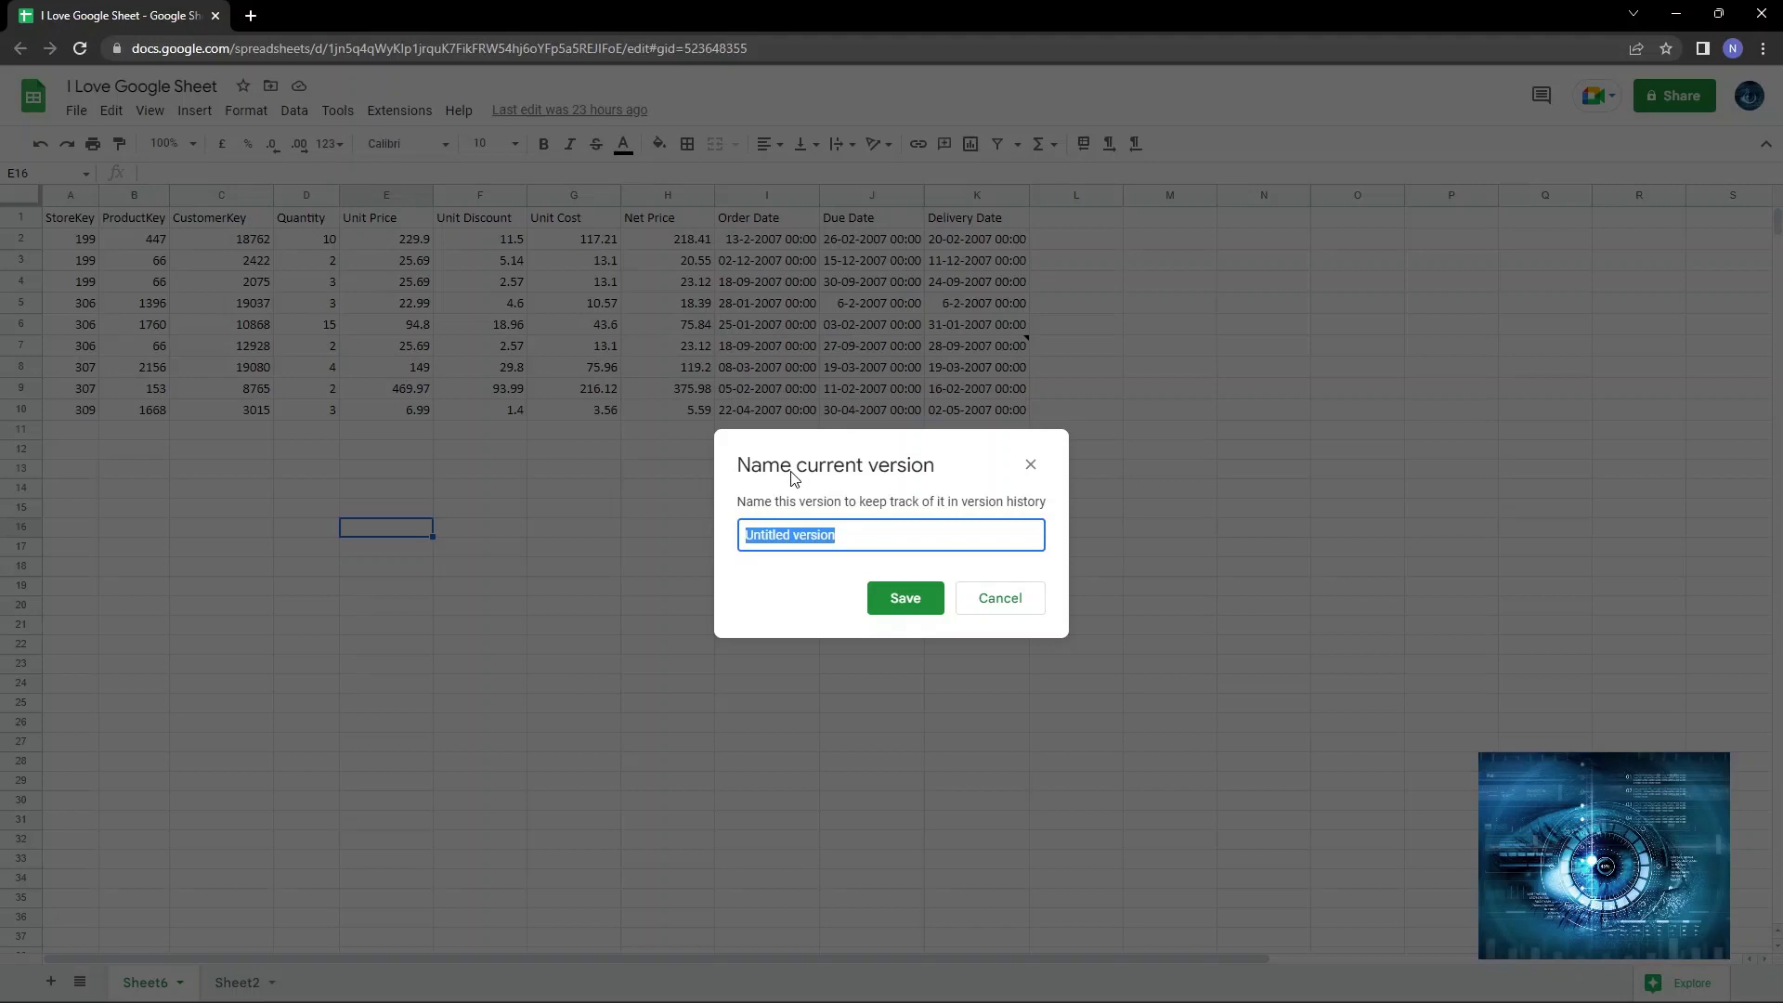
{"action": "key", "text": "super"}
{"action": "key", "text": "super"}
{"action": "type", "text": "V1 of my file"}
{"action": "left_click", "coordinate": [916, 605]}
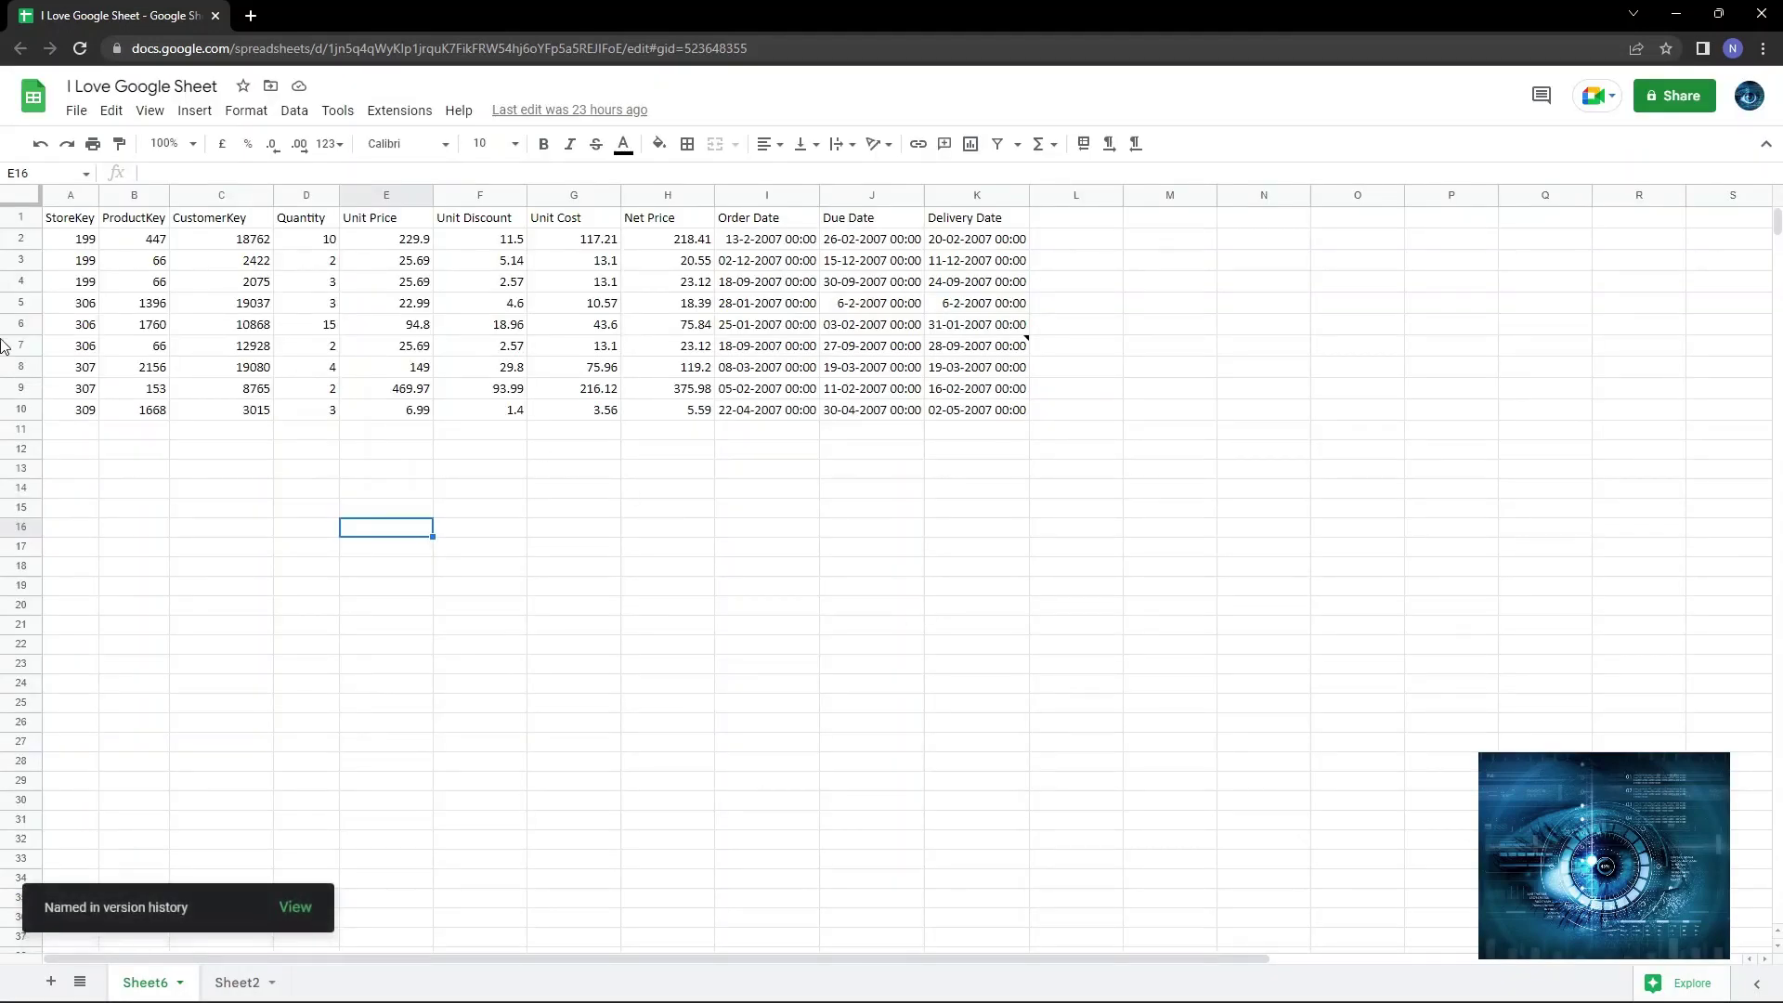
{"action": "left_click", "coordinate": [76, 110]}
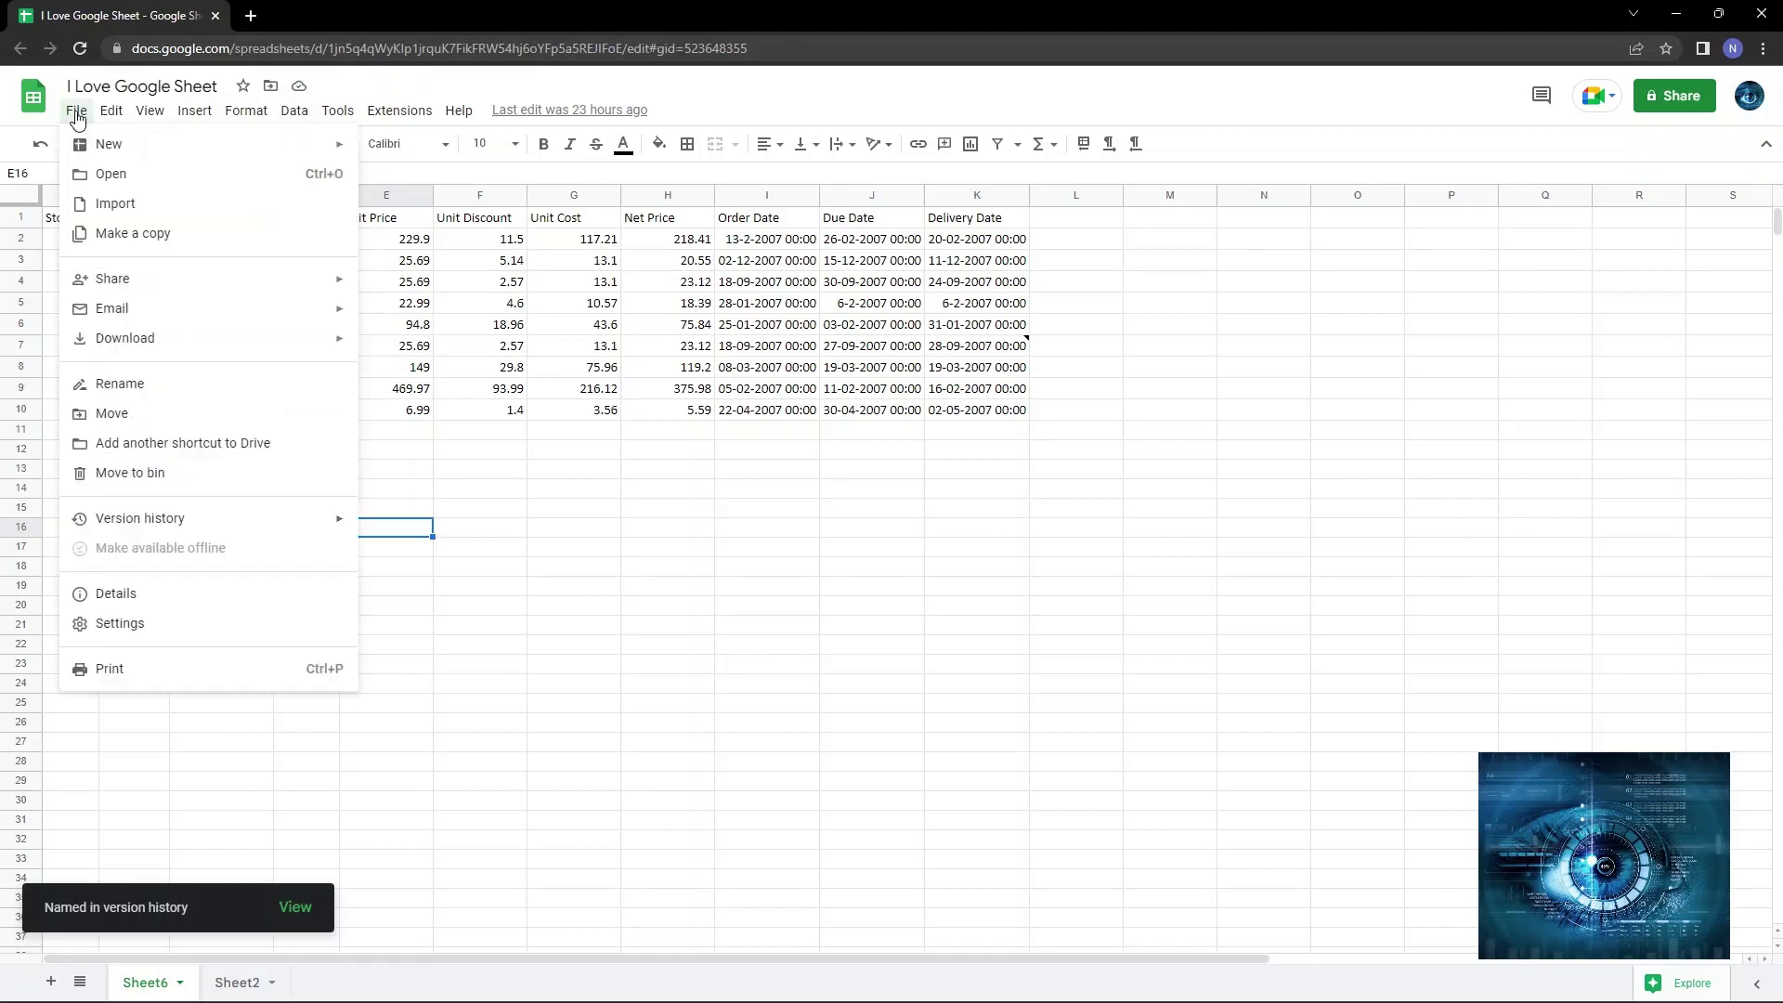
{"action": "mouse_move", "coordinate": [210, 517]}
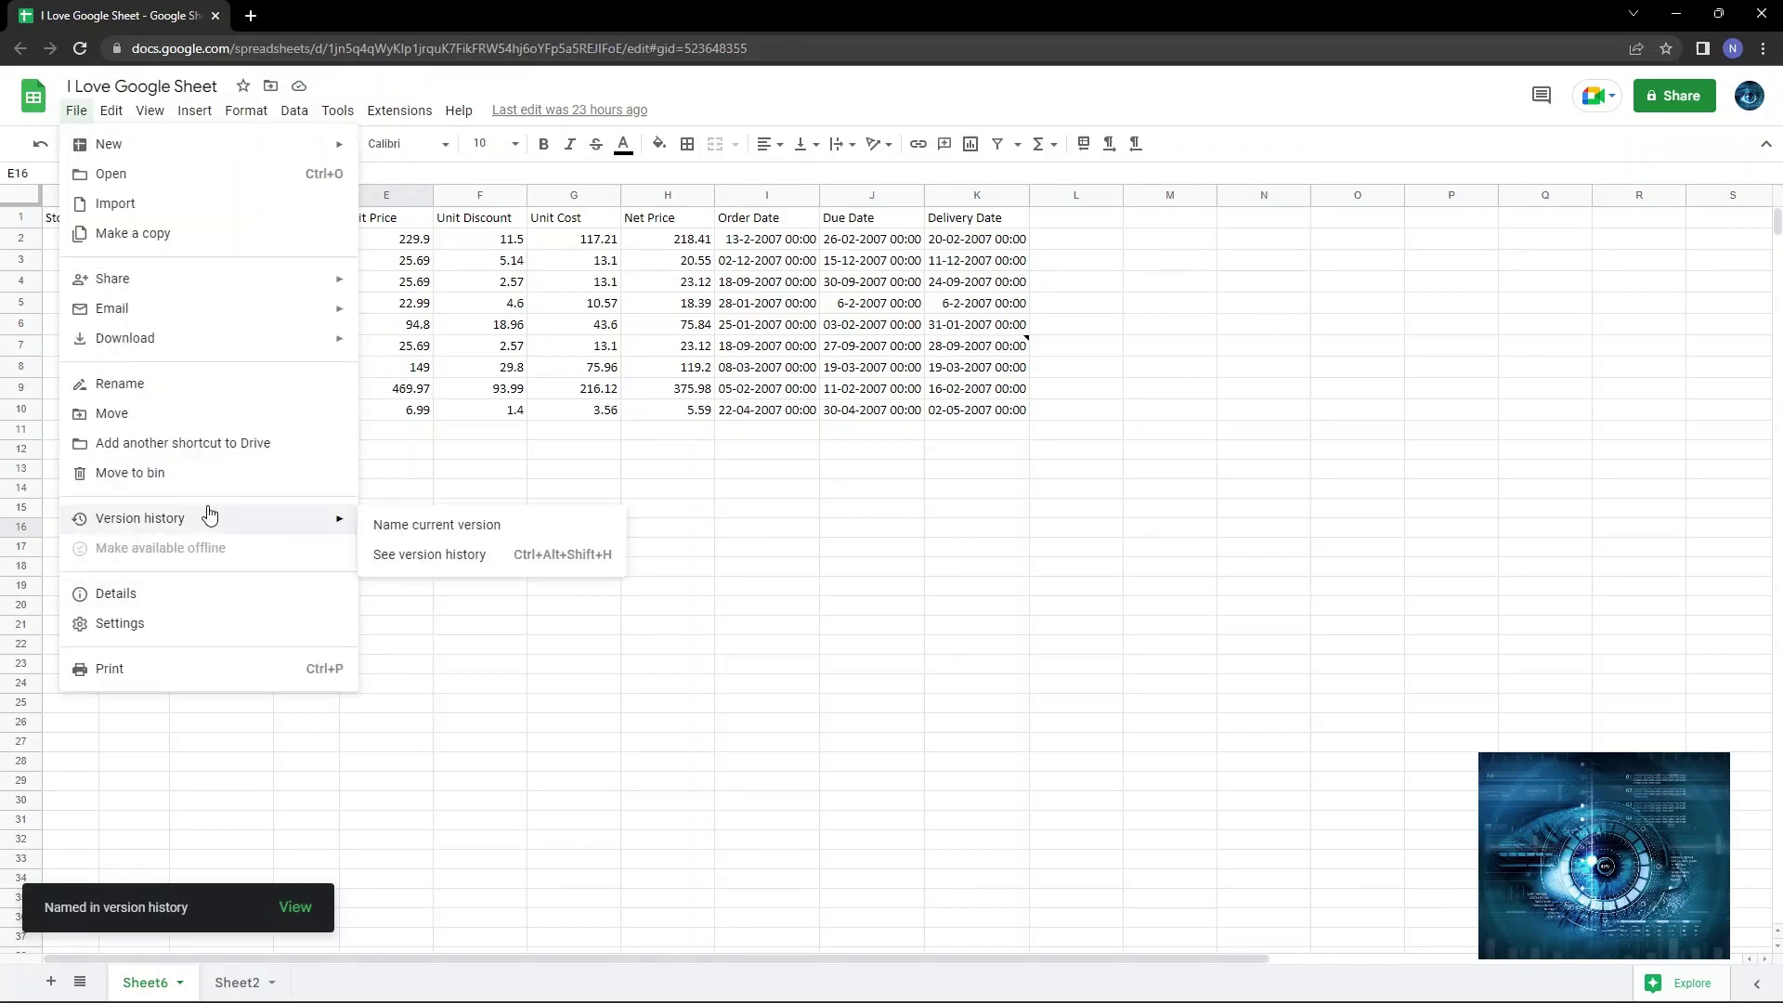
{"action": "left_click", "coordinate": [416, 557]}
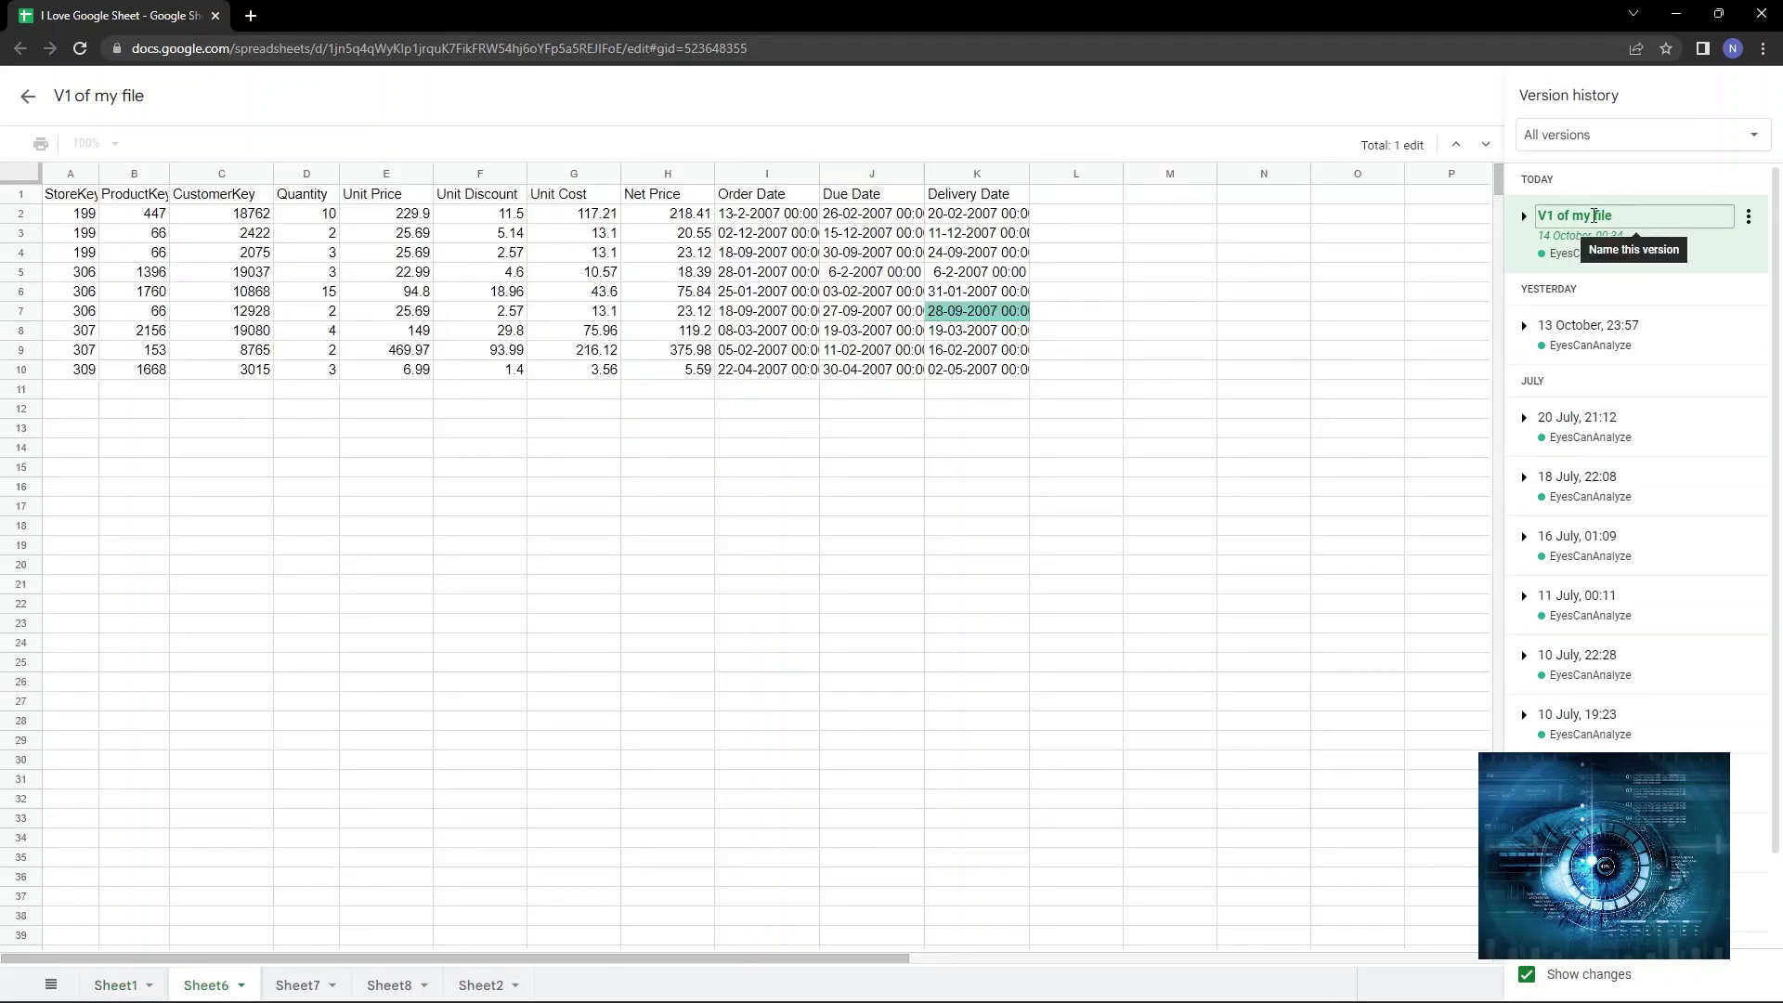
{"action": "left_click", "coordinate": [31, 100]}
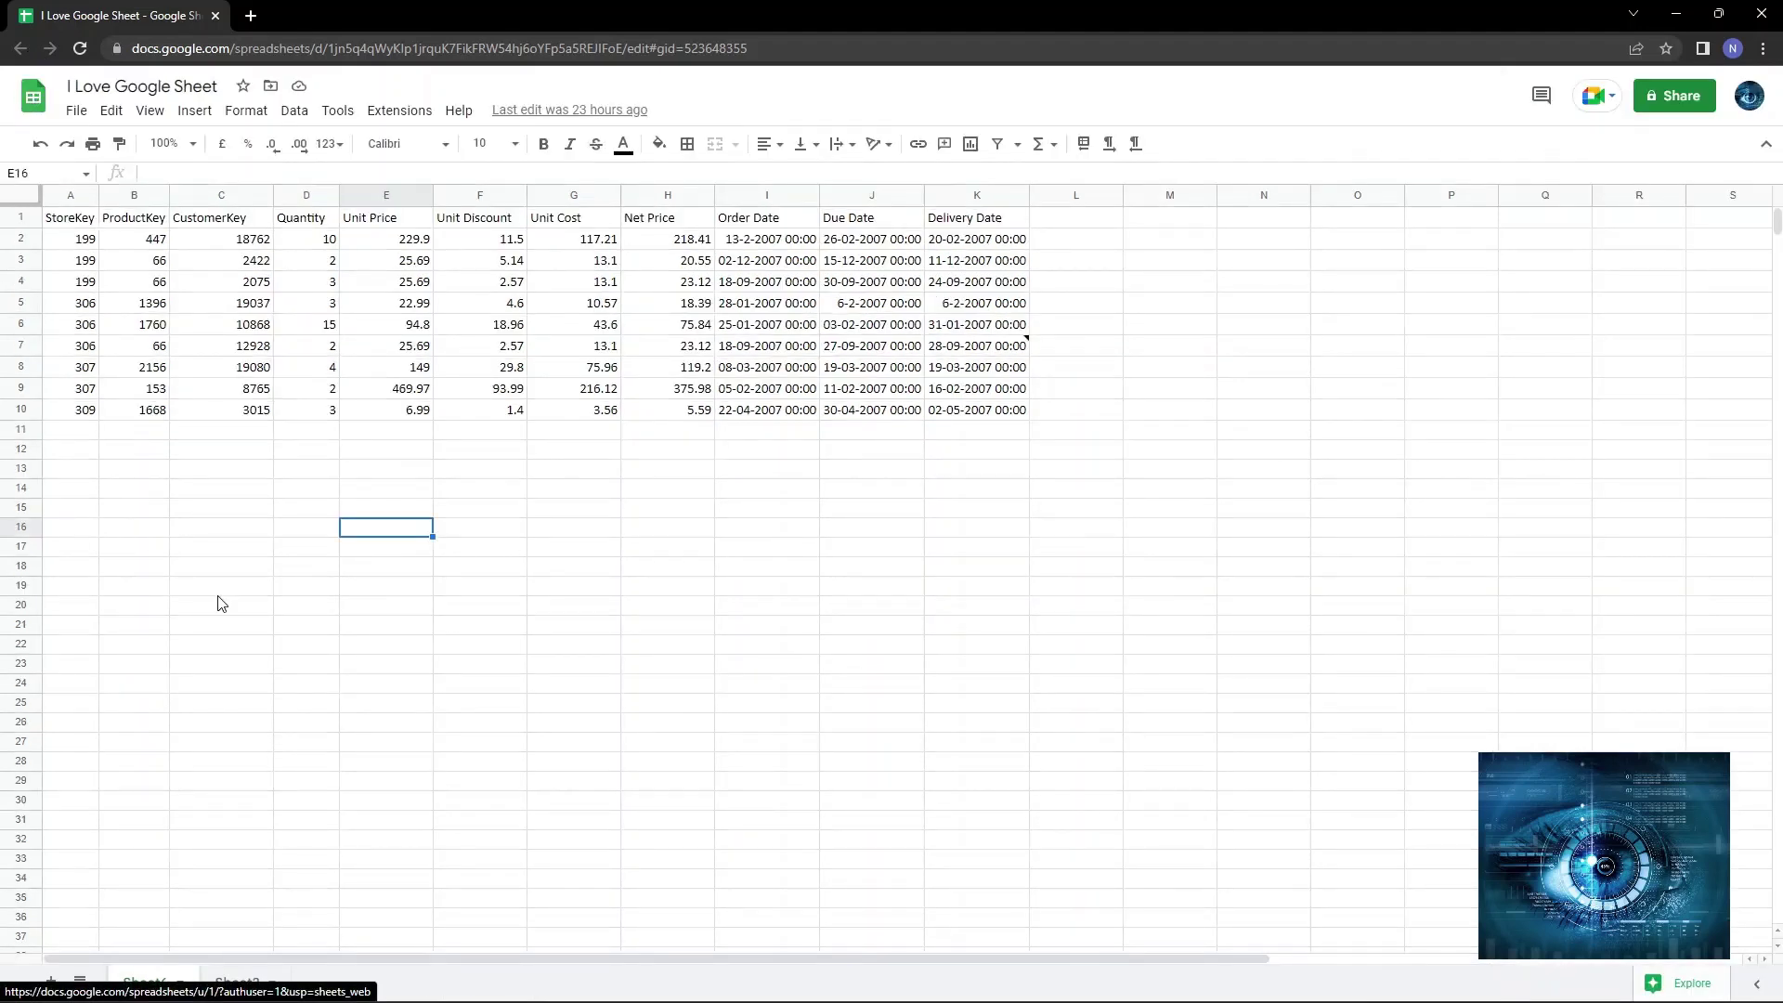
Clear the Unit Discount and Unit Cost values in F2:G10, then minimise Chrome to reveal the Videos folder.
{"action": "left_click", "coordinate": [1319, 554]}
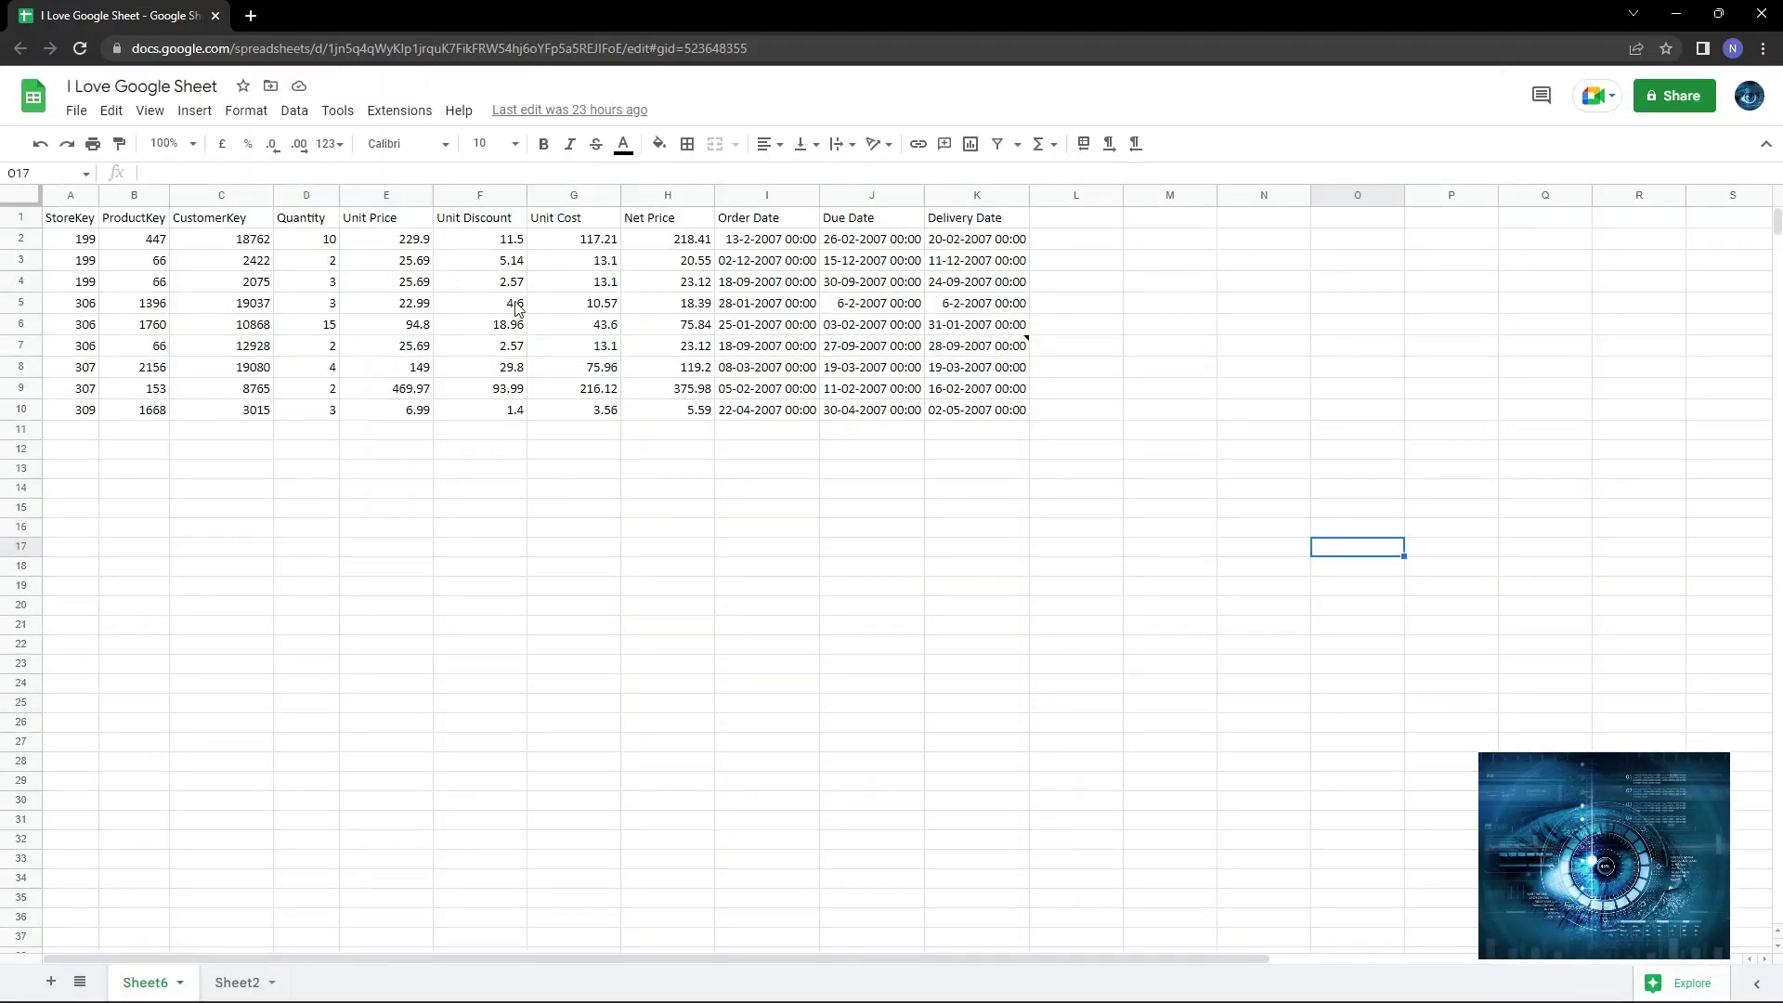
{"action": "left_click_drag", "start_coordinate": [497, 242], "coordinate": [577, 410]}
{"action": "key", "text": "Delete"}
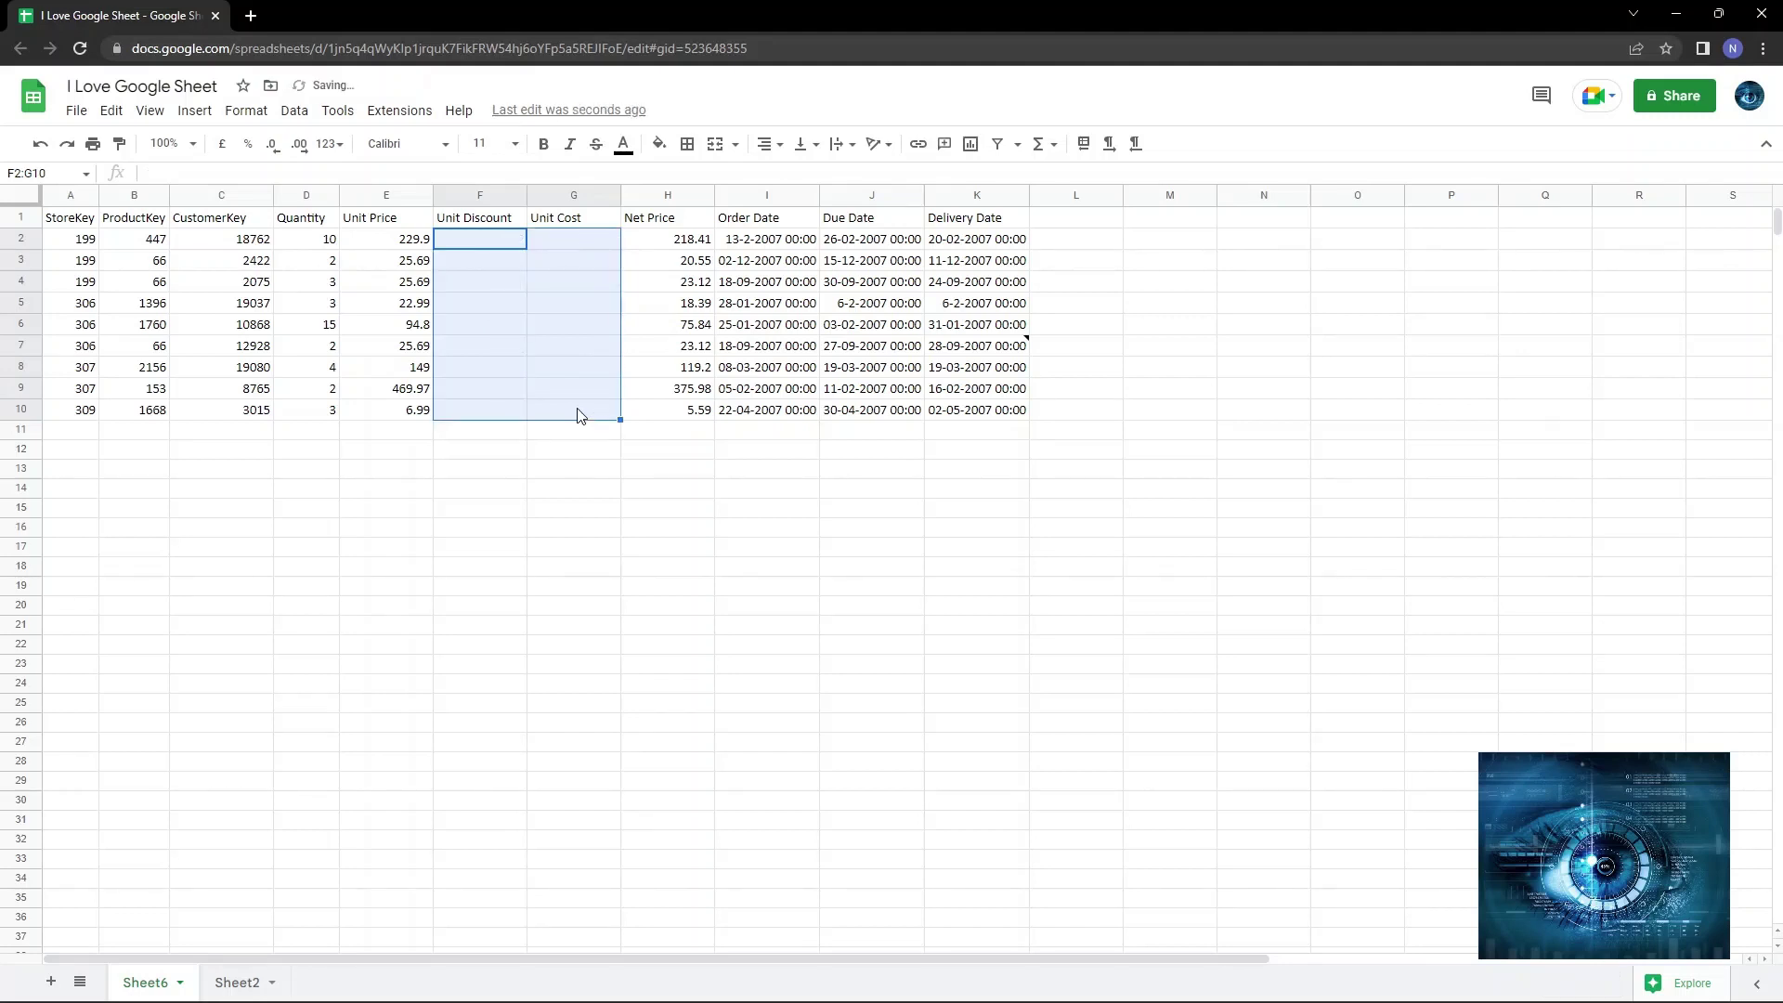
{"action": "left_click", "coordinate": [351, 261]}
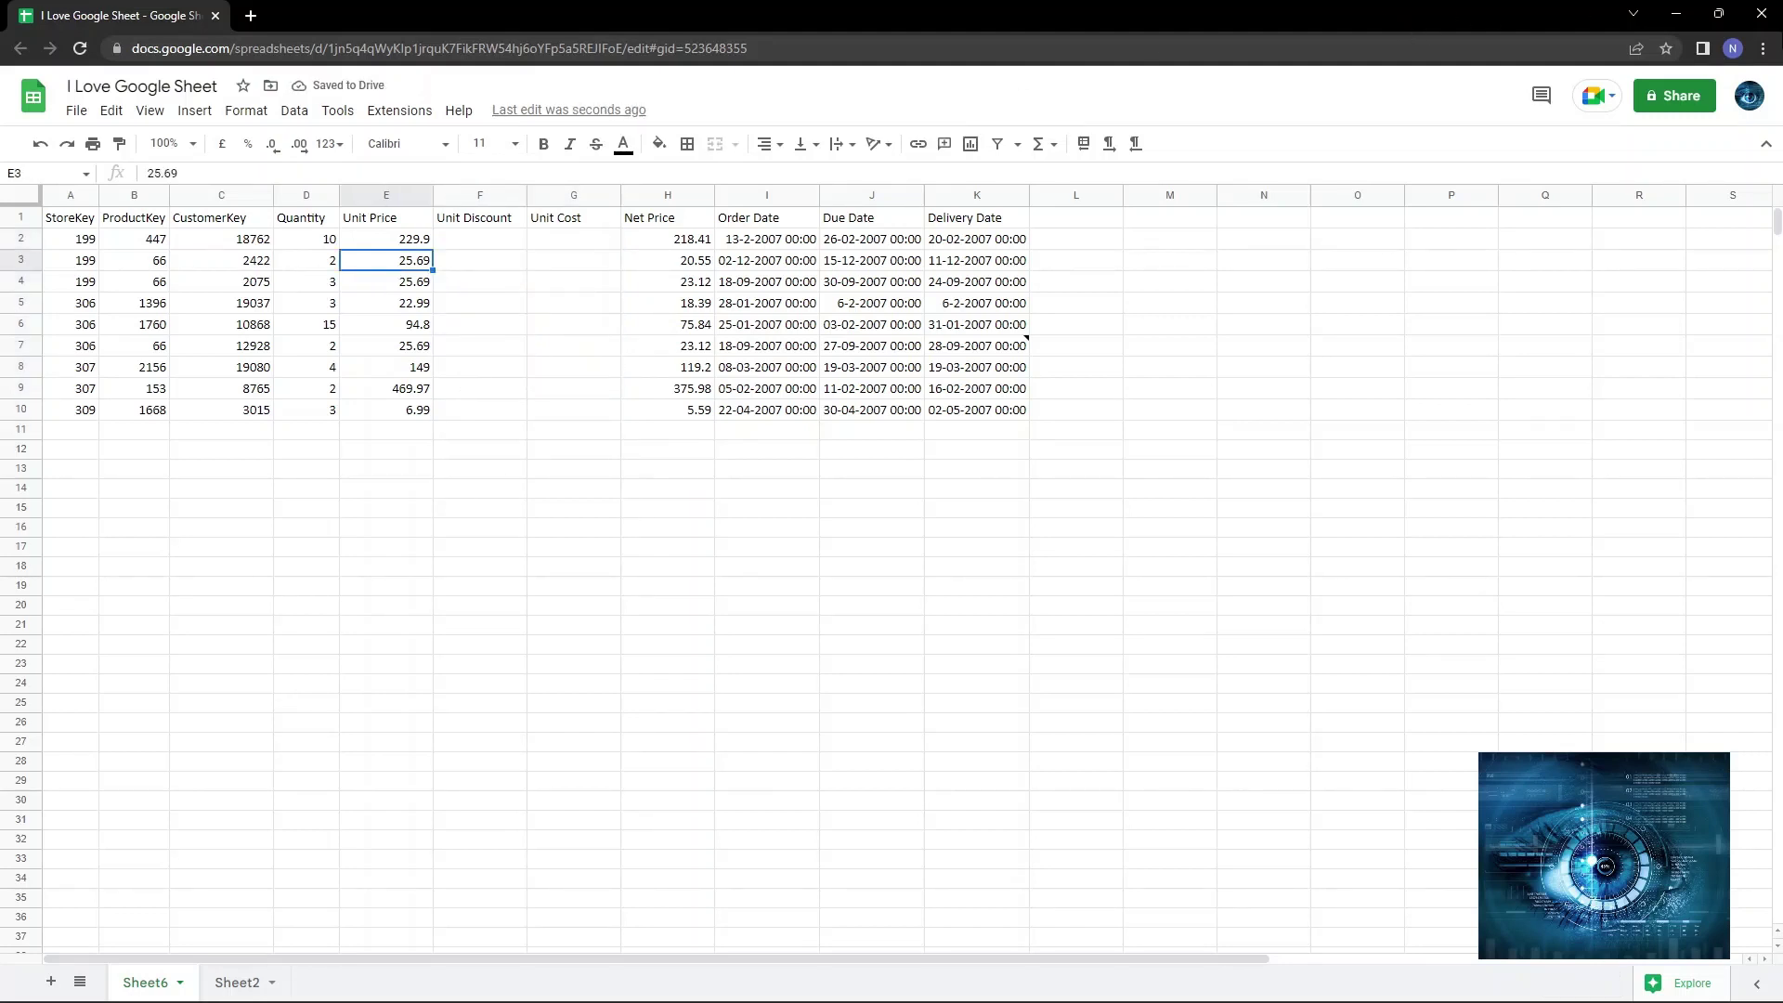
{"action": "left_click", "coordinate": [1761, 13]}
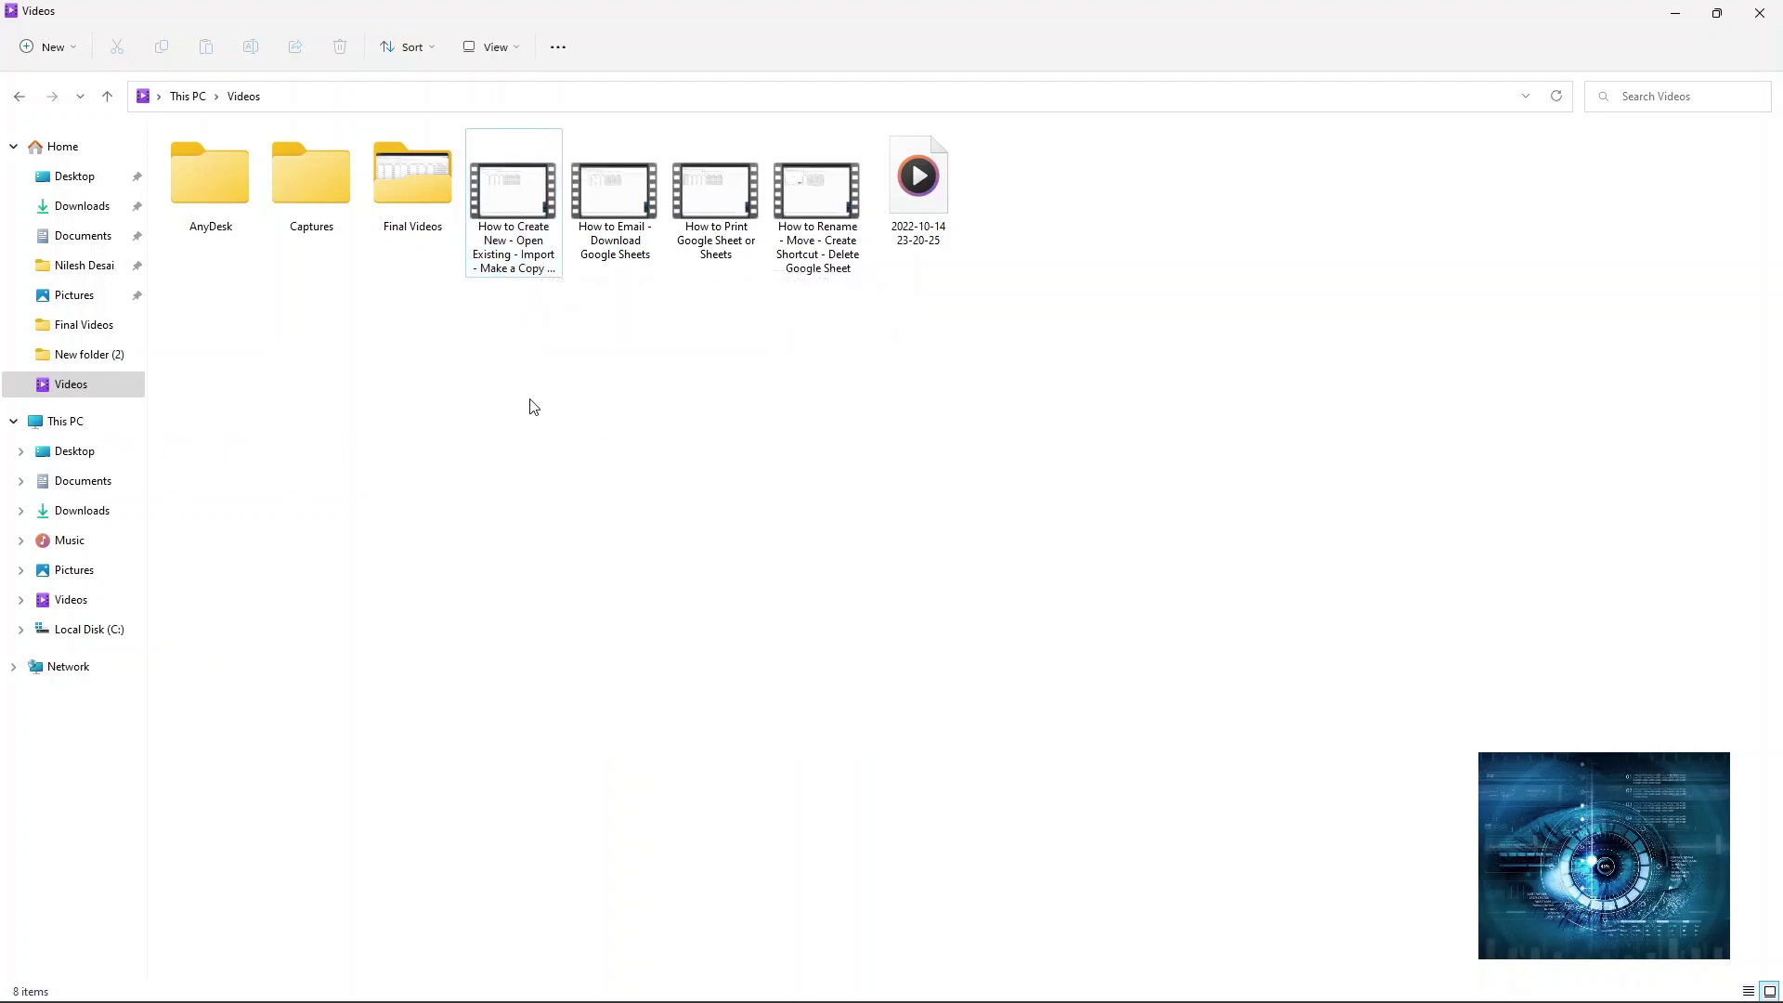
Switch back to Chrome and open 'I Love Google Sheet' from My Drive.
{"action": "key", "text": "alt+Tab"}
{"action": "key", "text": "alt+Tab"}
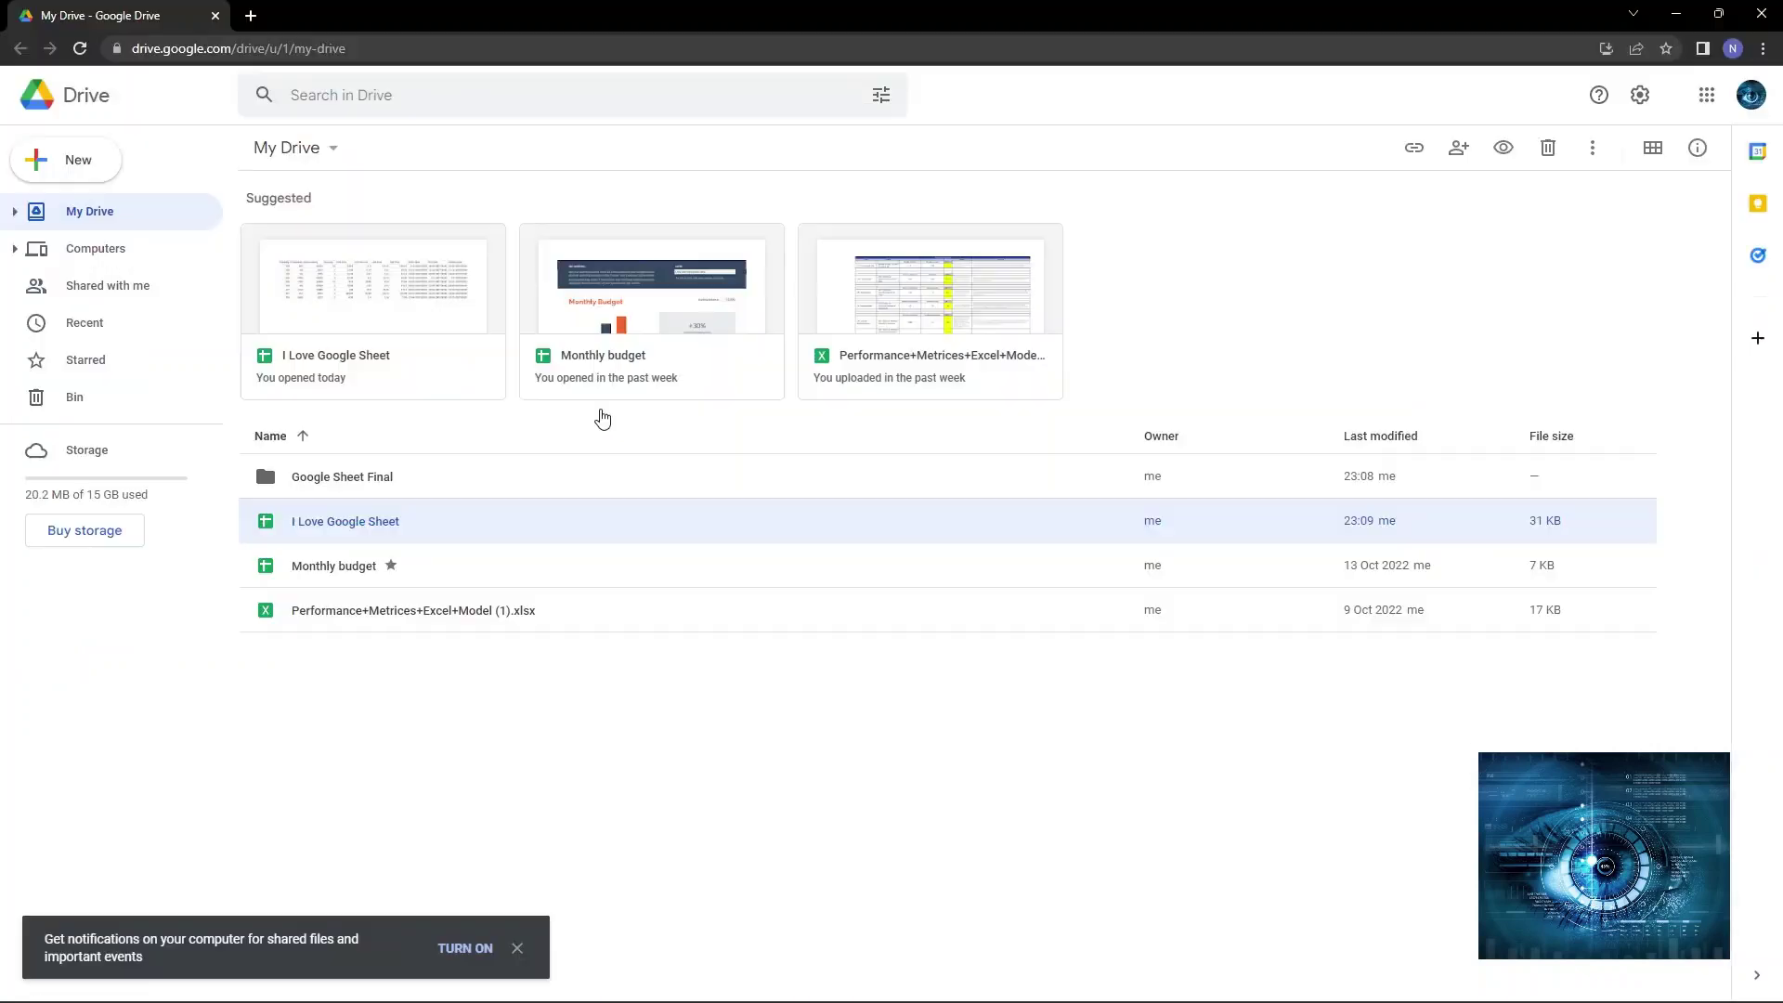
{"action": "double_click", "coordinate": [325, 530]}
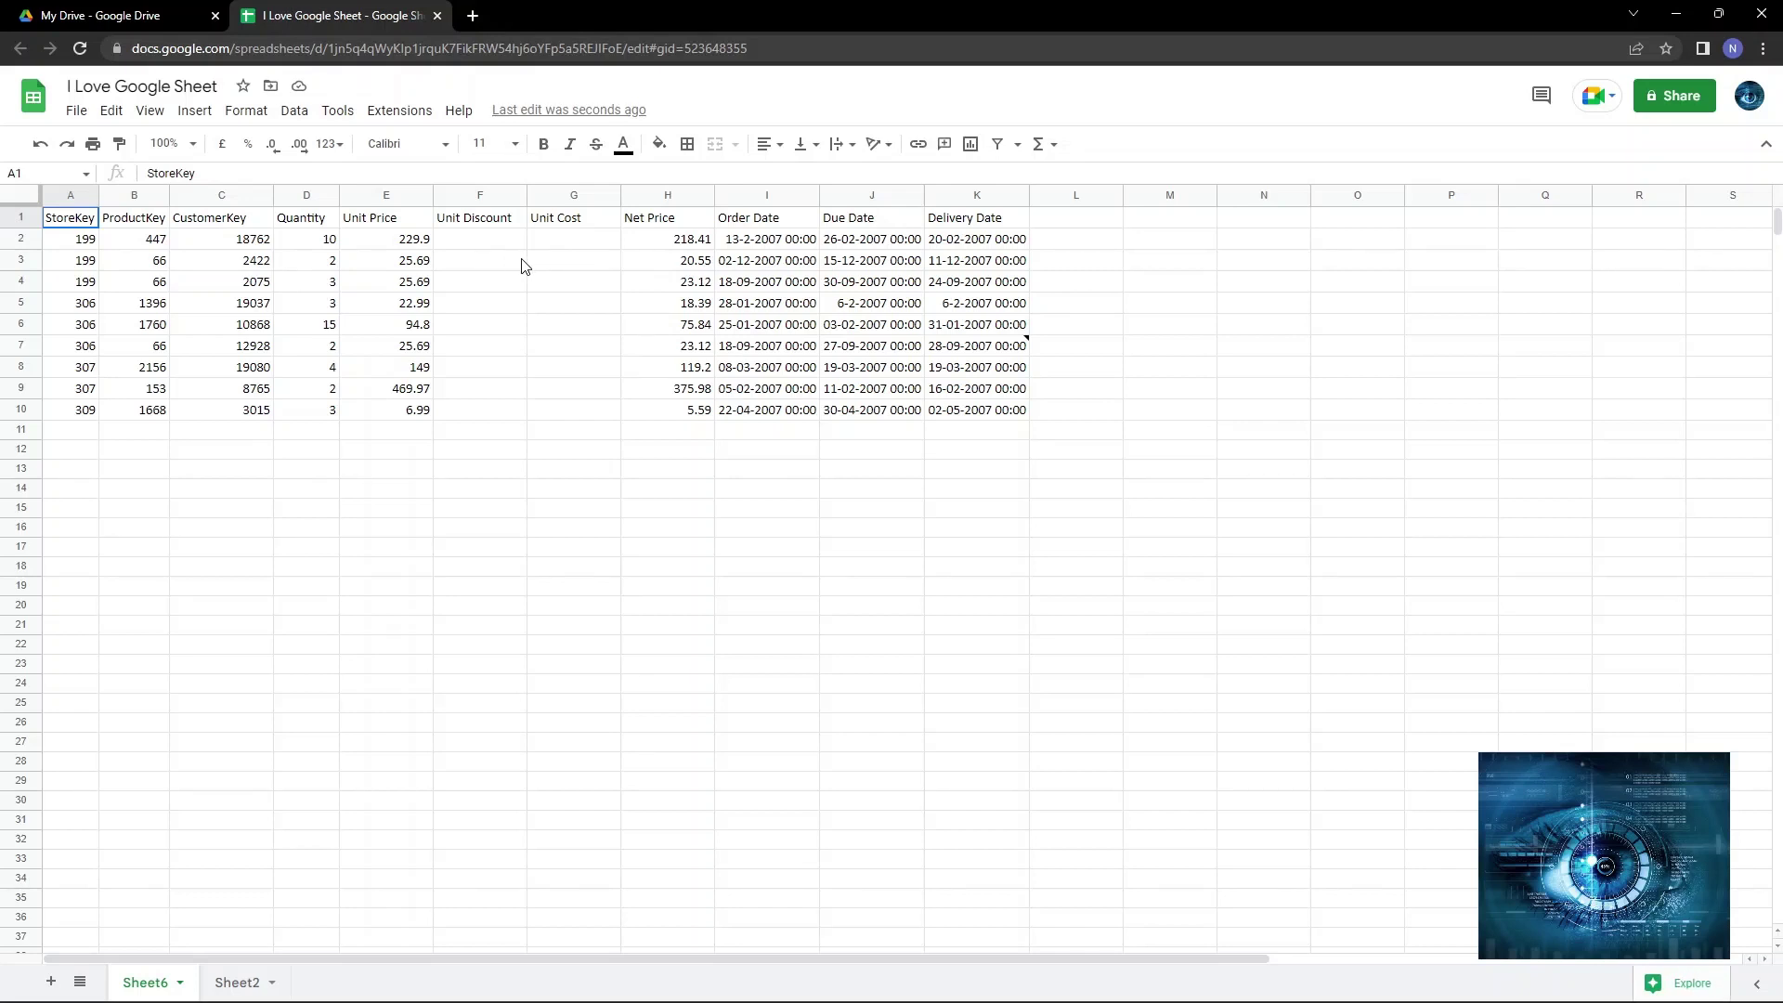
Open version history and preview 'V1 of my file', comparing it against the current 23:22 version.
{"action": "left_click", "coordinate": [76, 111]}
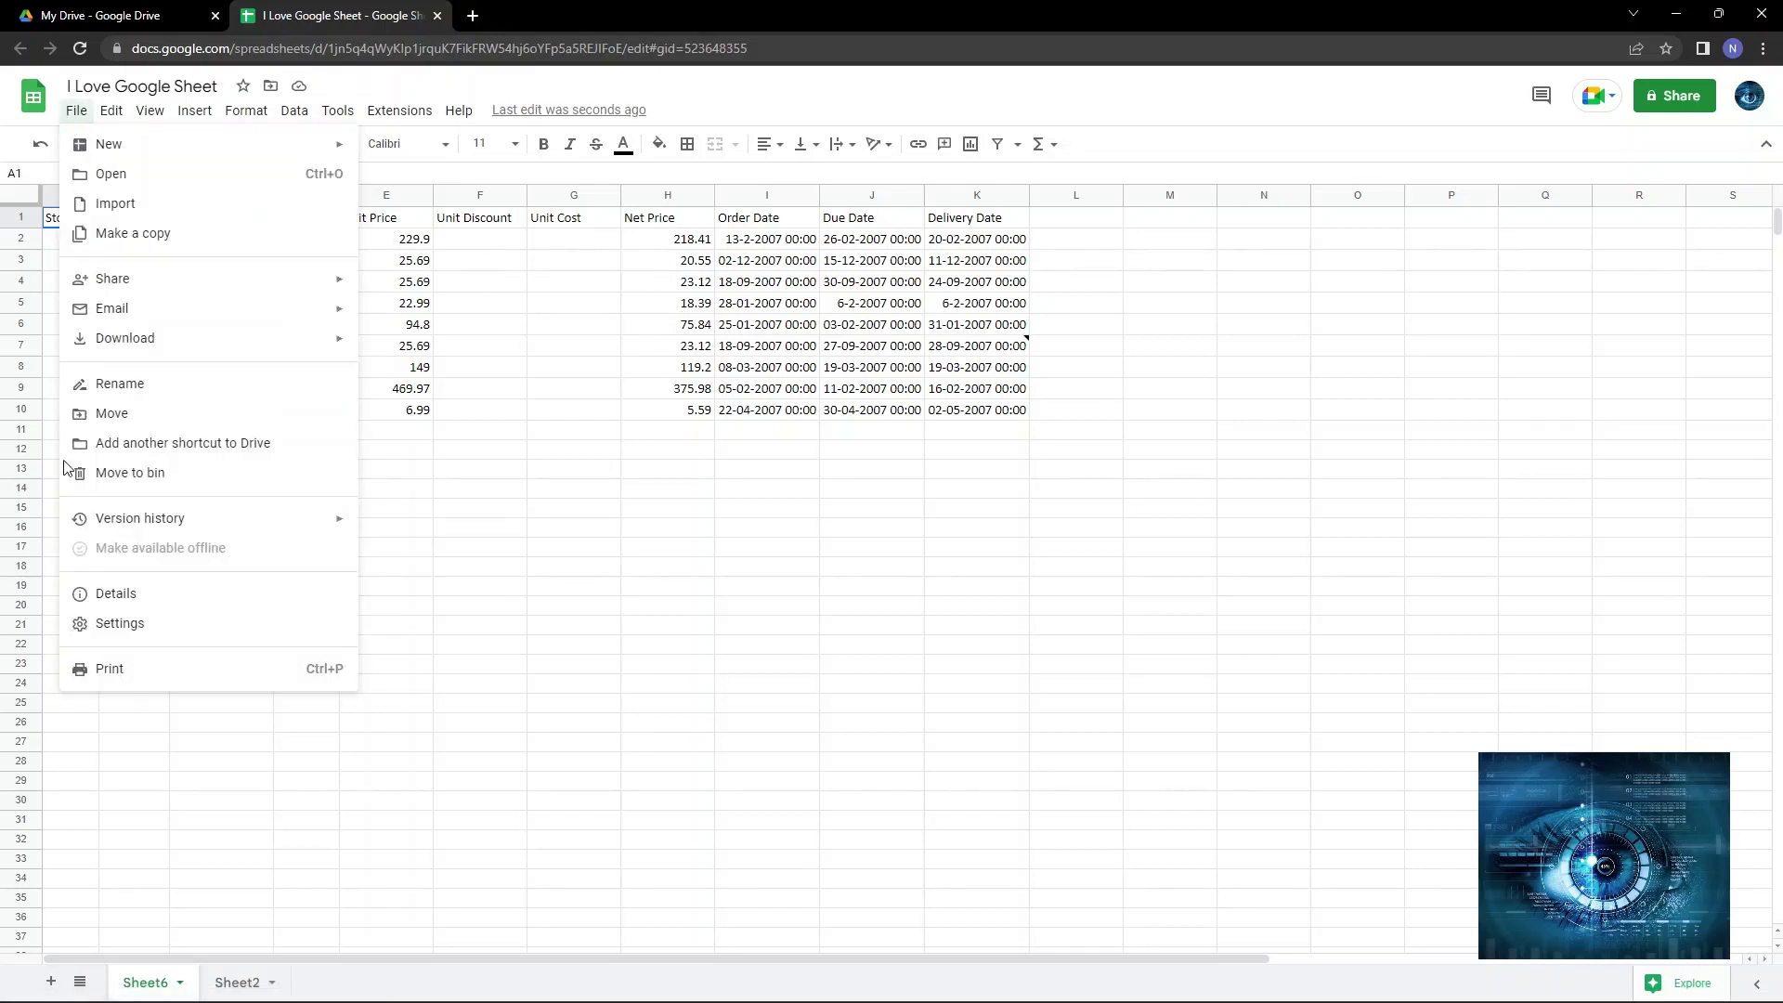
{"action": "mouse_move", "coordinate": [155, 516]}
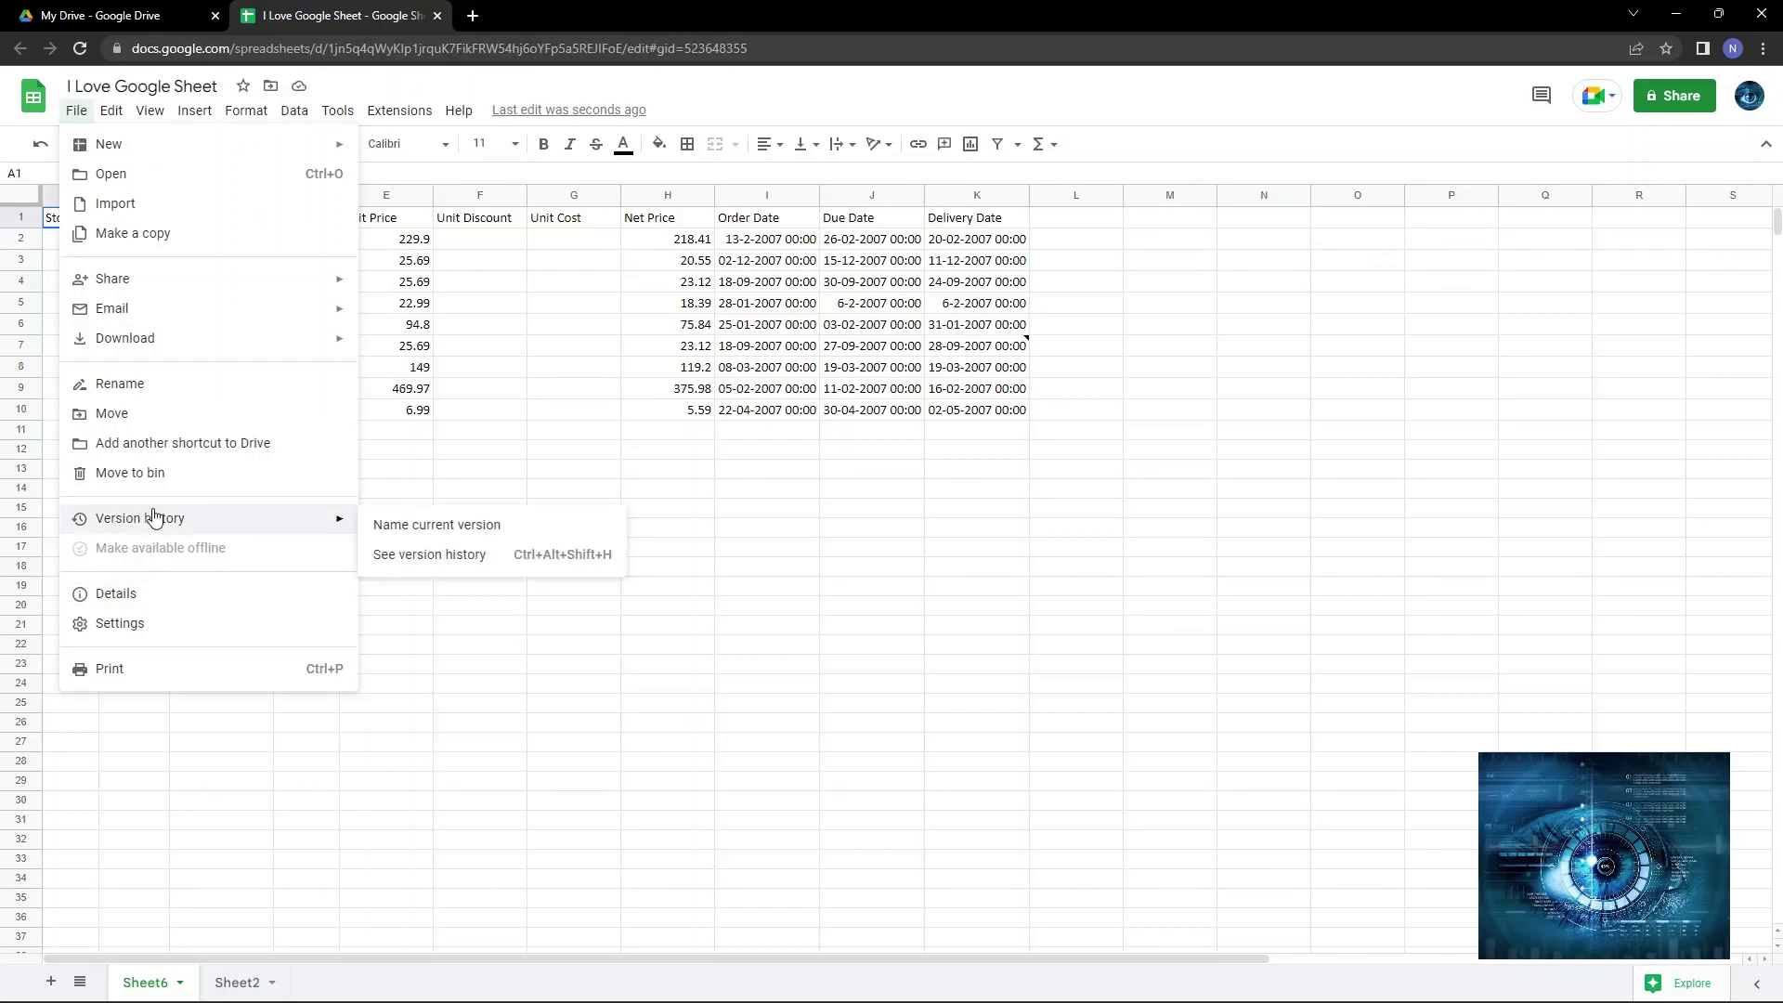
{"action": "left_click", "coordinate": [451, 555]}
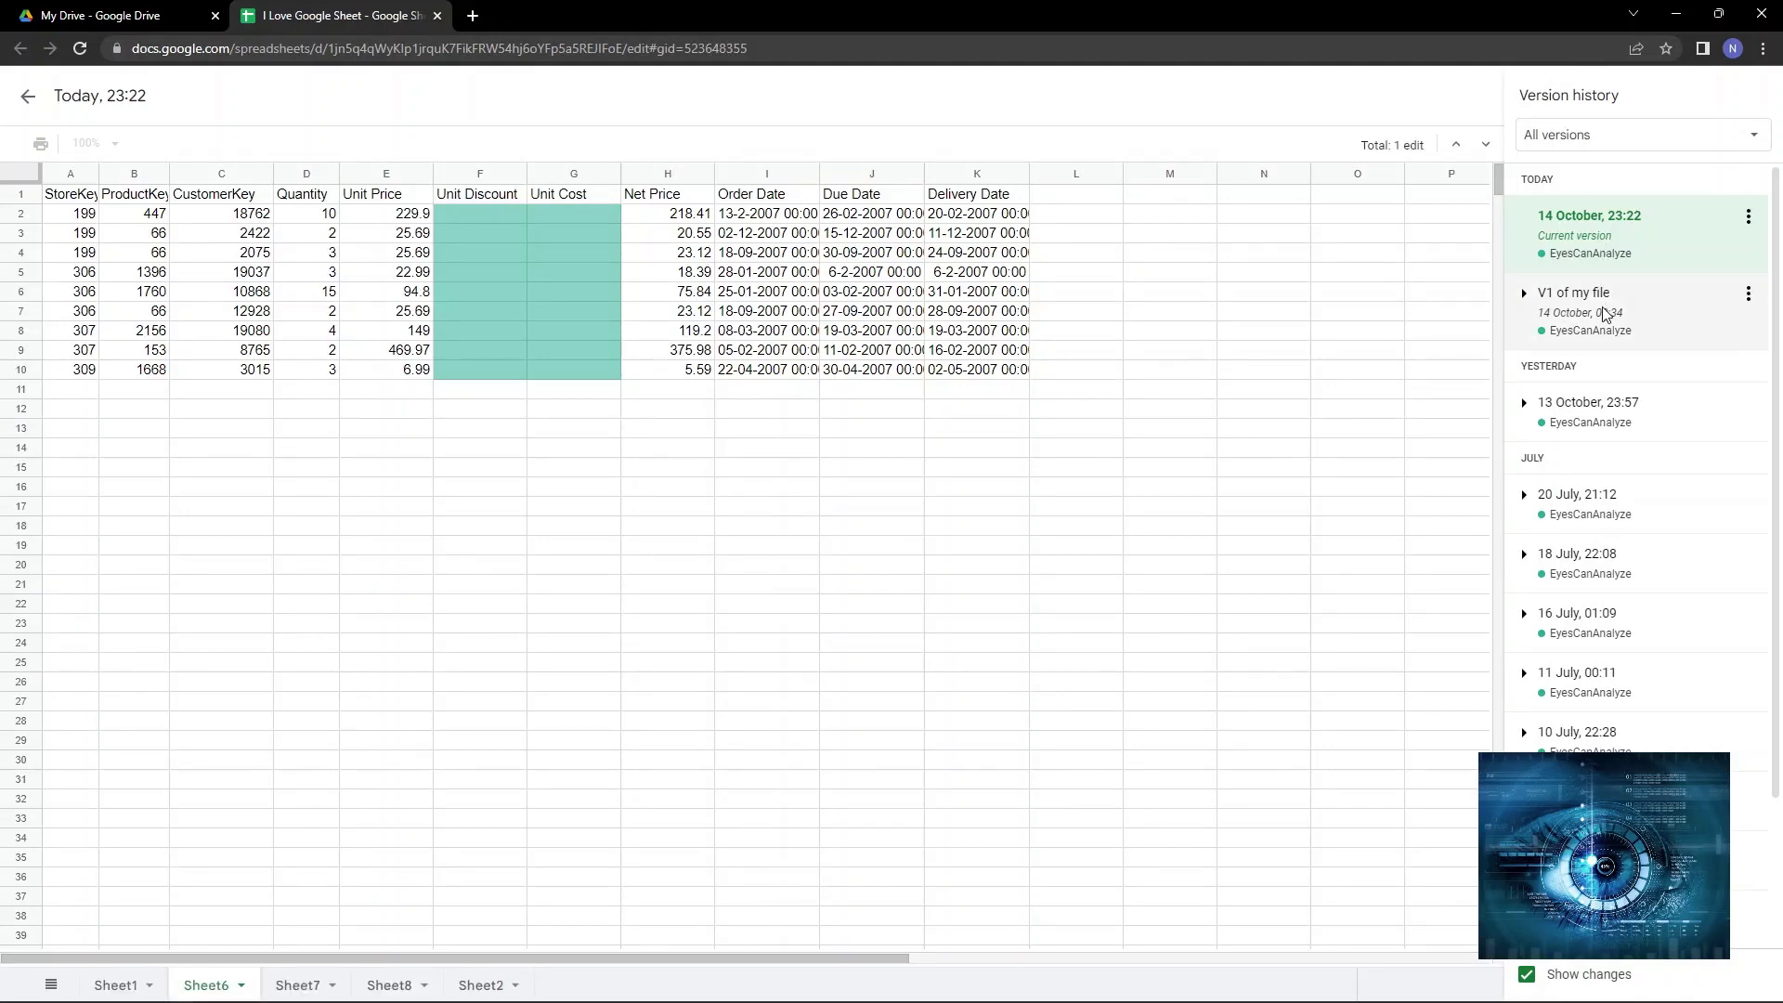
{"action": "left_click", "coordinate": [1604, 314]}
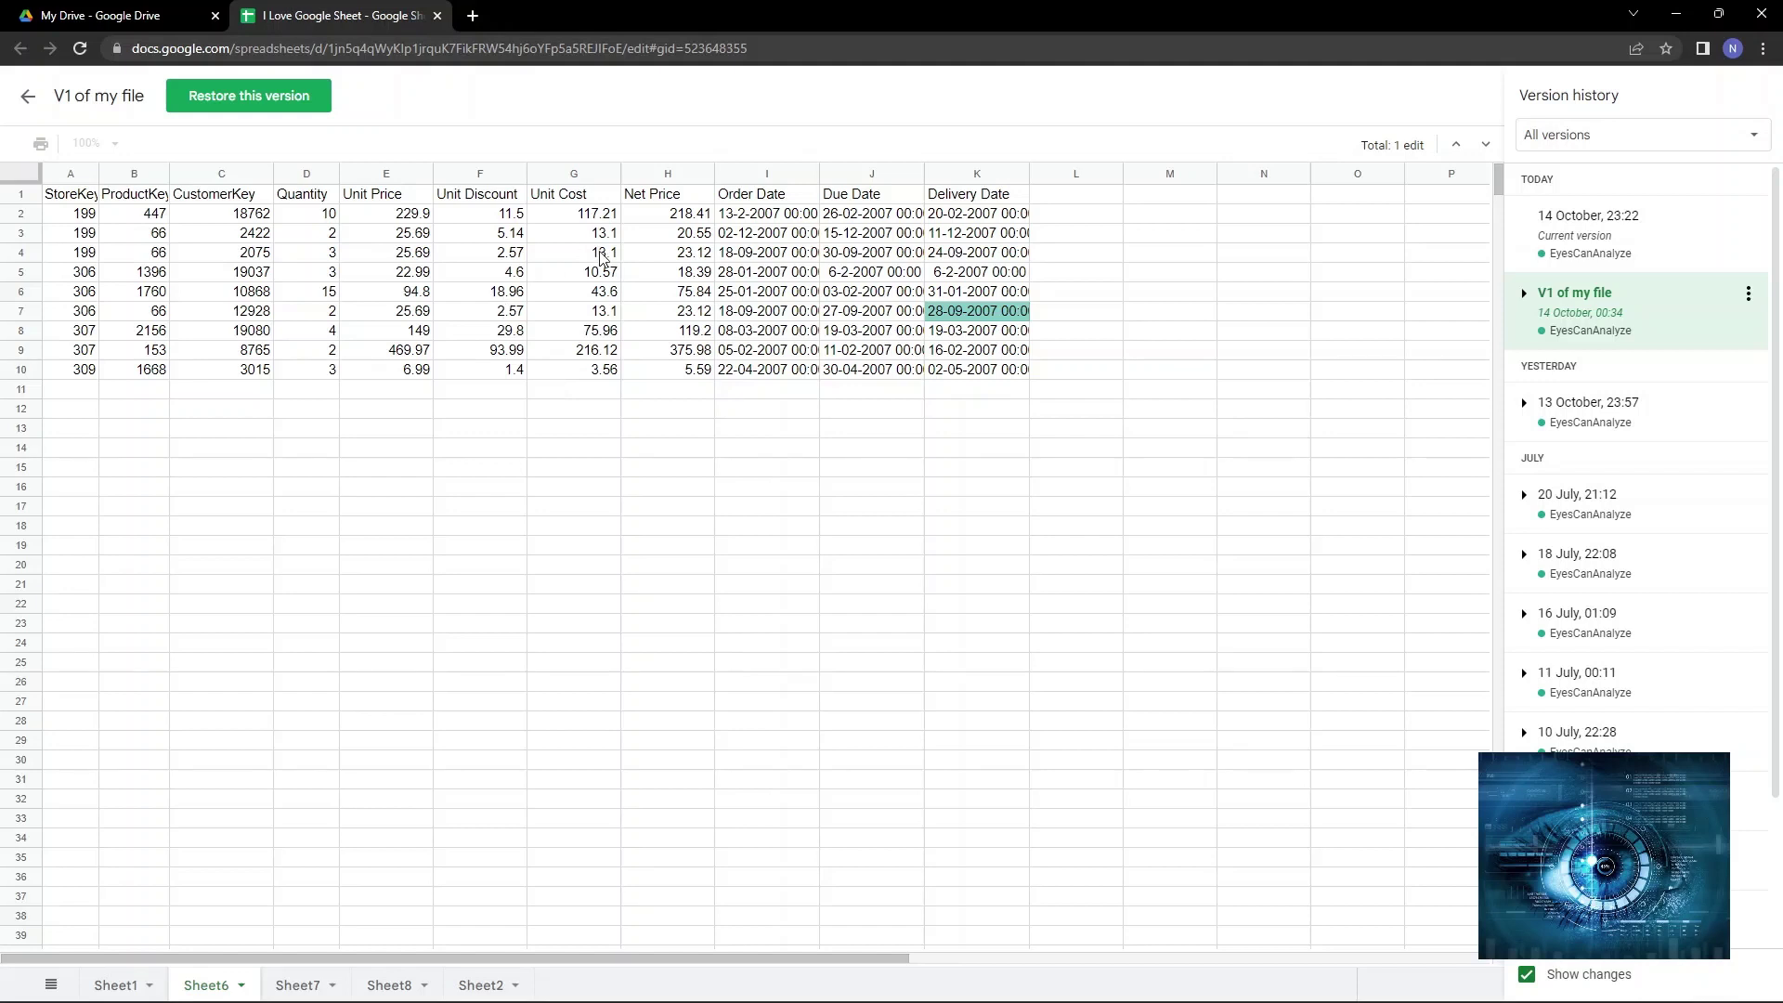
{"action": "left_click", "coordinate": [1632, 246]}
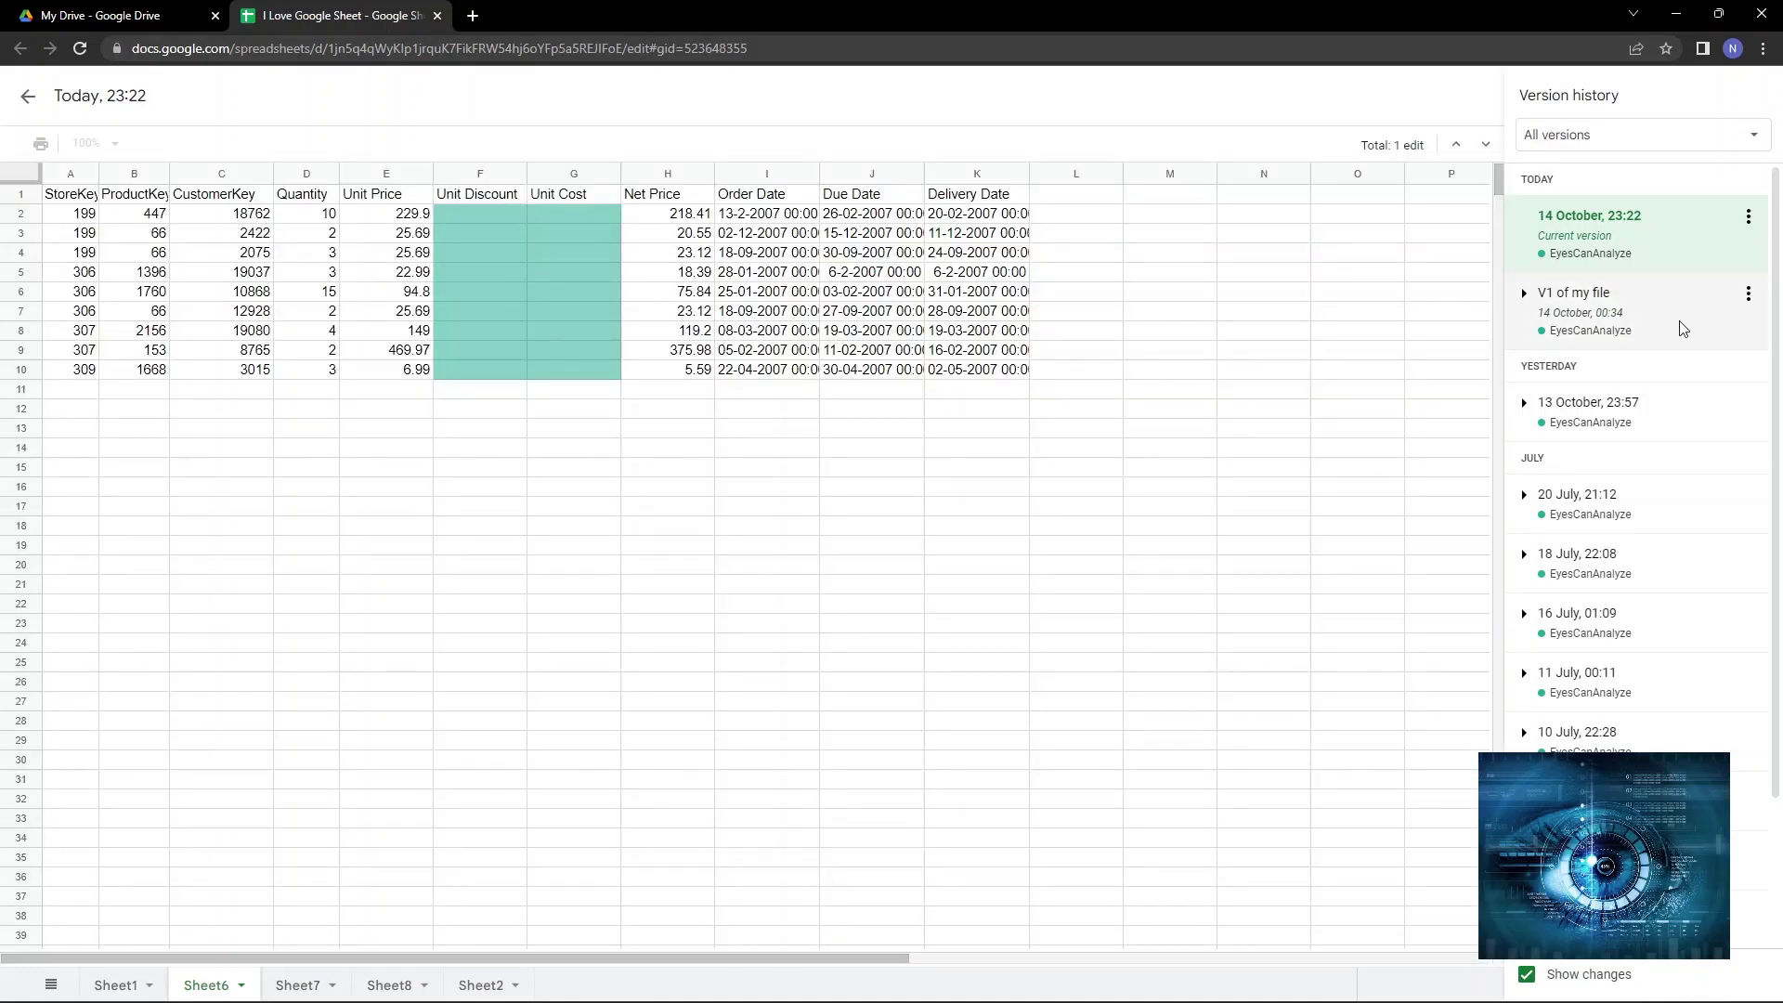
{"action": "left_click", "coordinate": [1570, 331]}
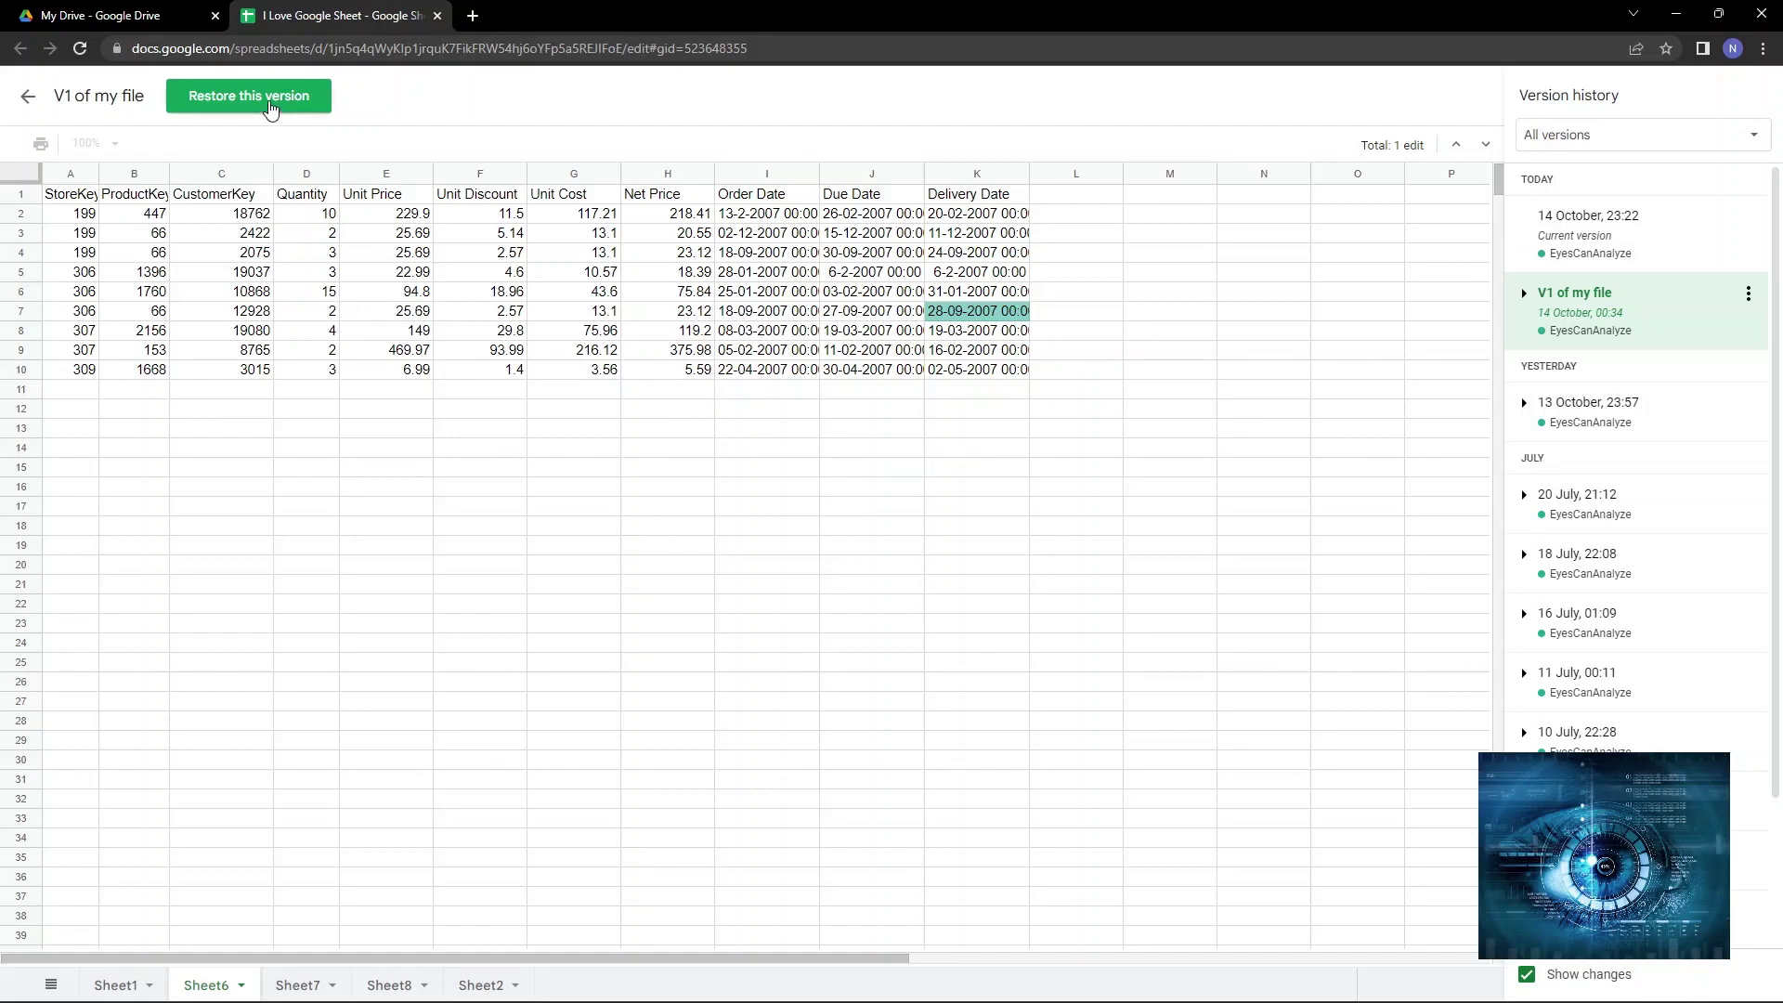
Restore the 'V1 of my file' version and confirm the revert.
{"action": "left_click", "coordinate": [270, 108]}
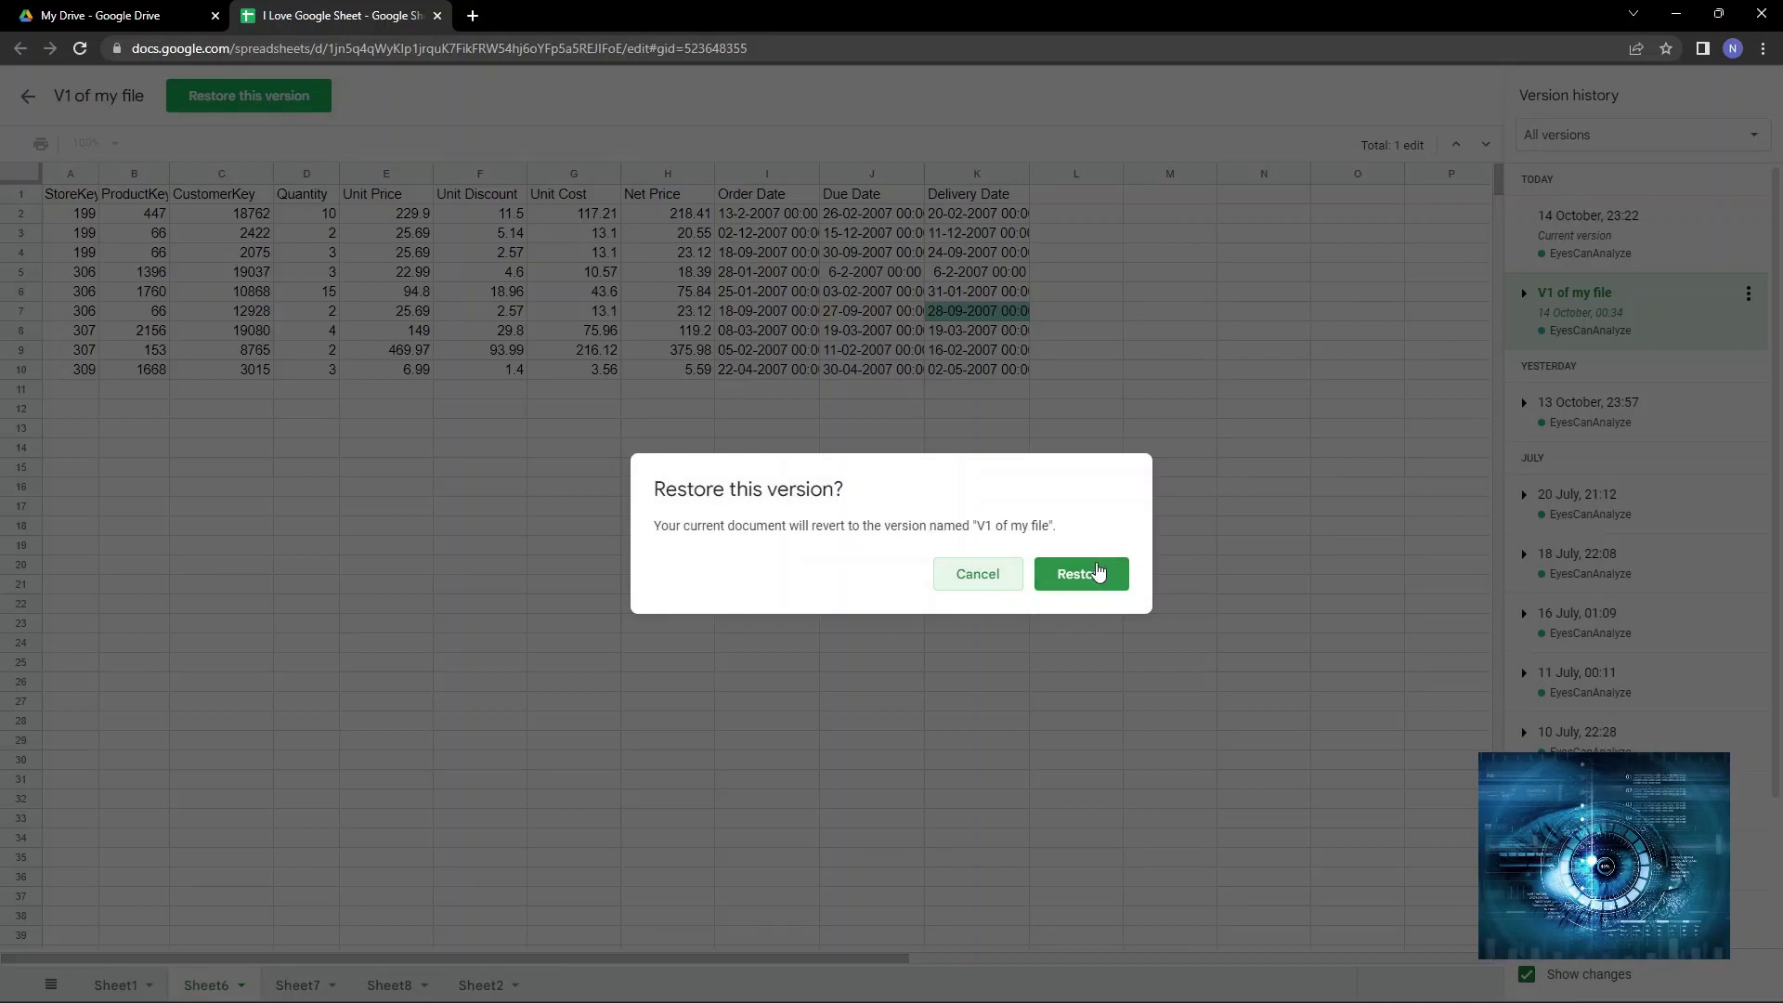
{"action": "left_click", "coordinate": [1098, 573]}
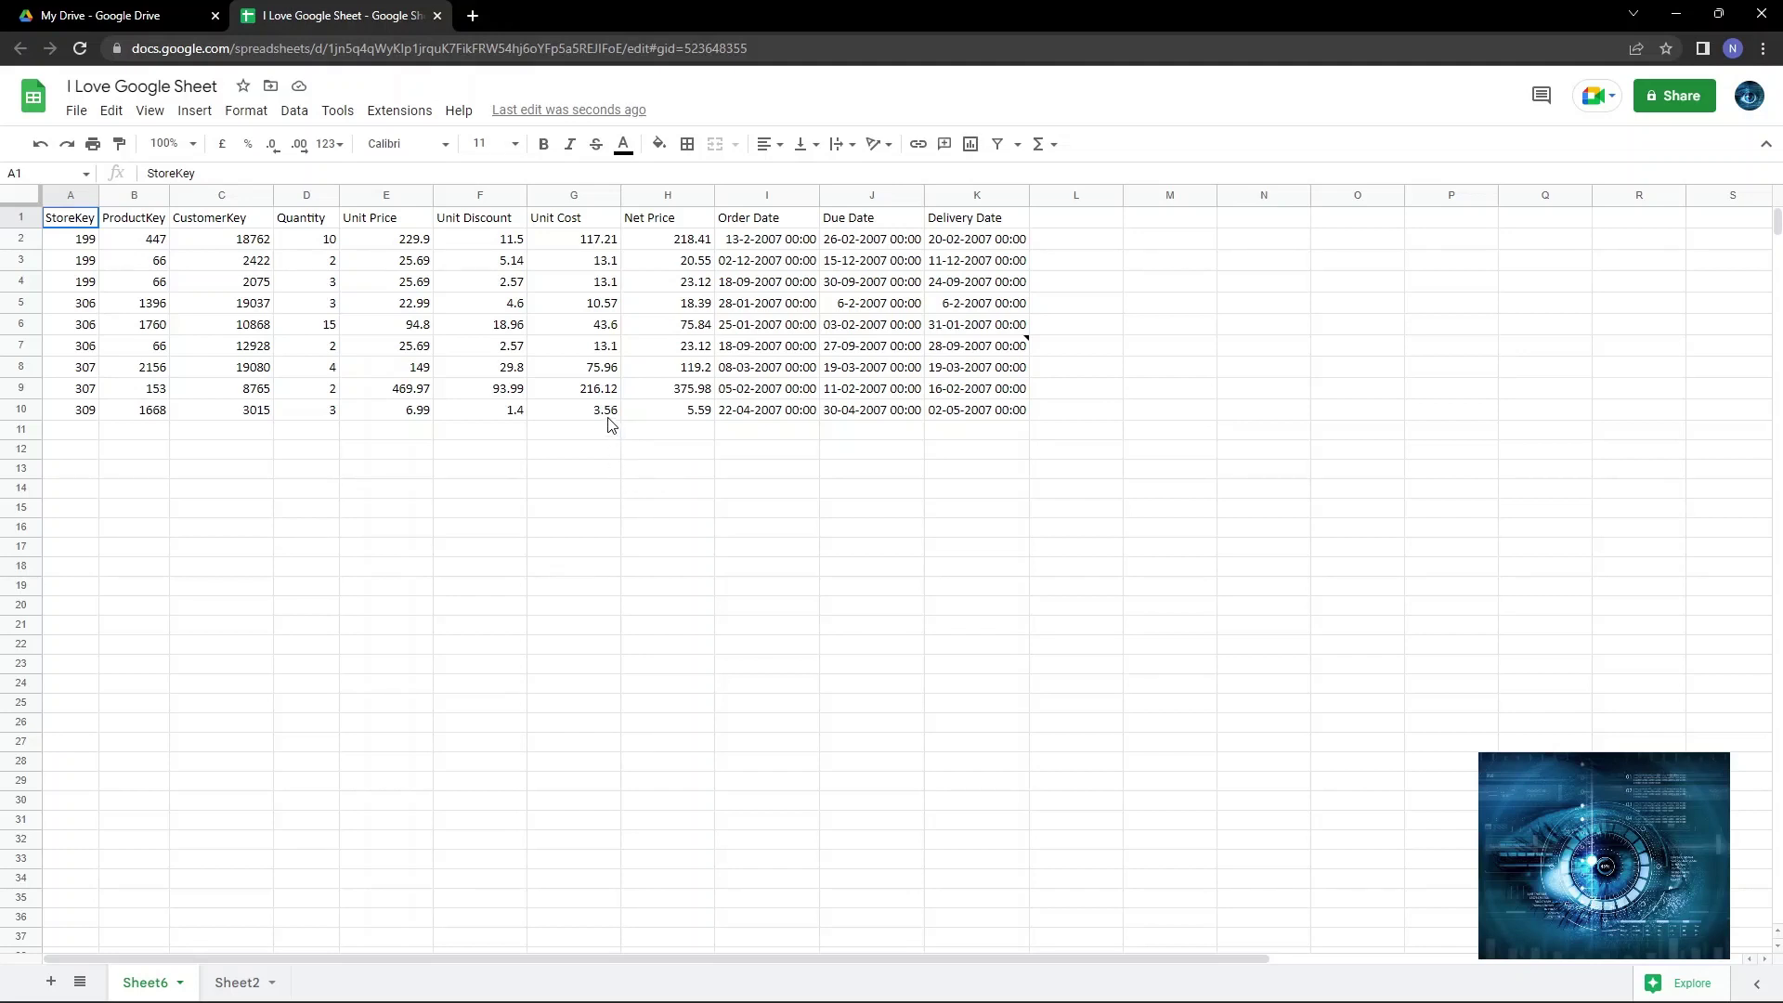
Share the spreadsheet as Editor with the recipient's e-mail address and send the invitation.
{"action": "left_click", "coordinate": [1686, 93]}
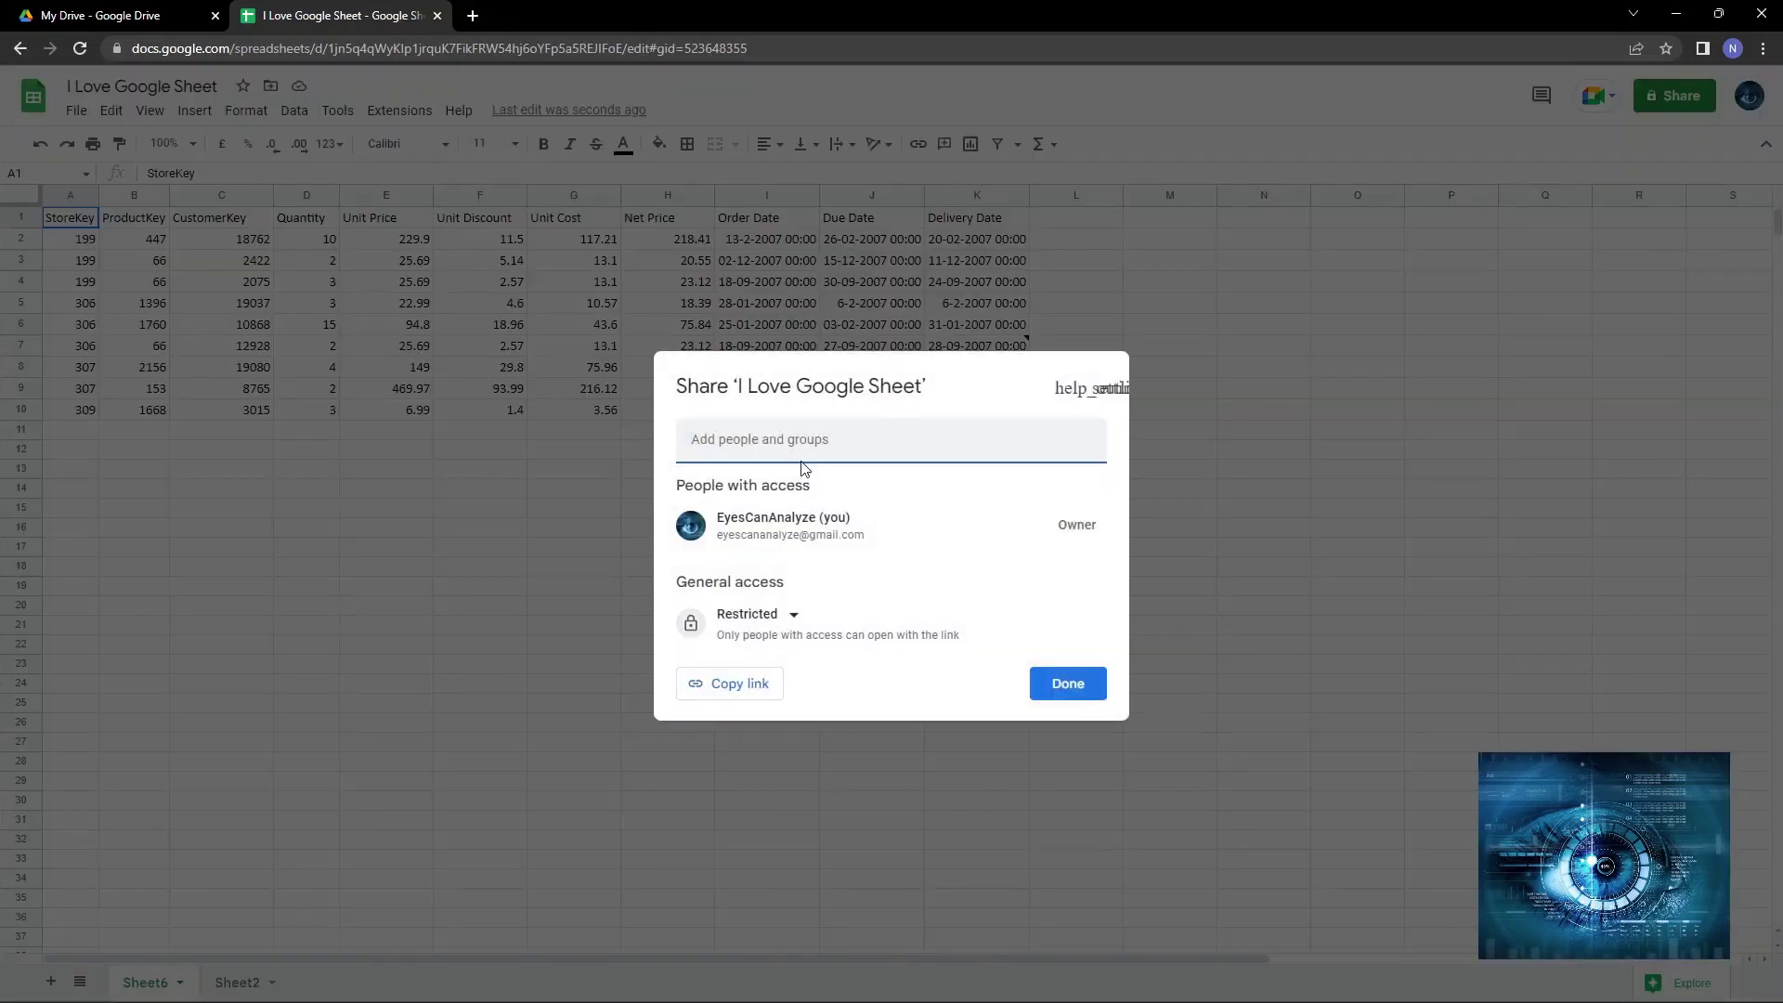
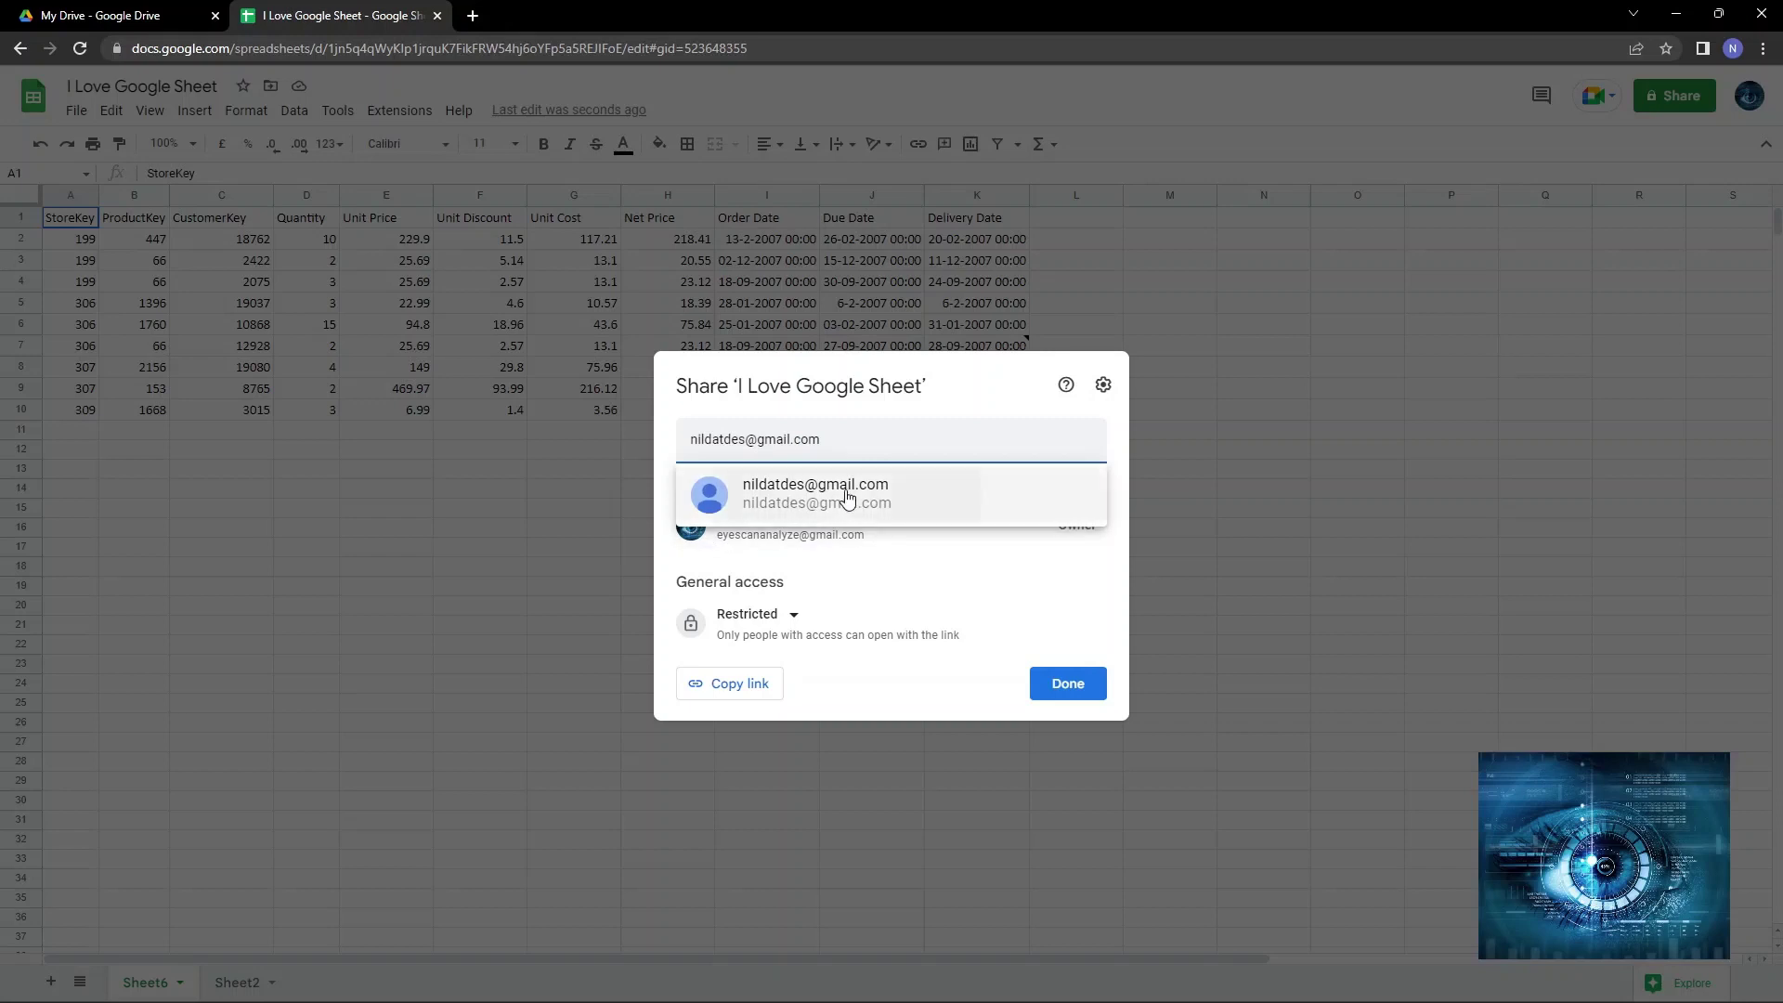
{"action": "left_click", "coordinate": [847, 495]}
{"action": "left_click", "coordinate": [1073, 683]}
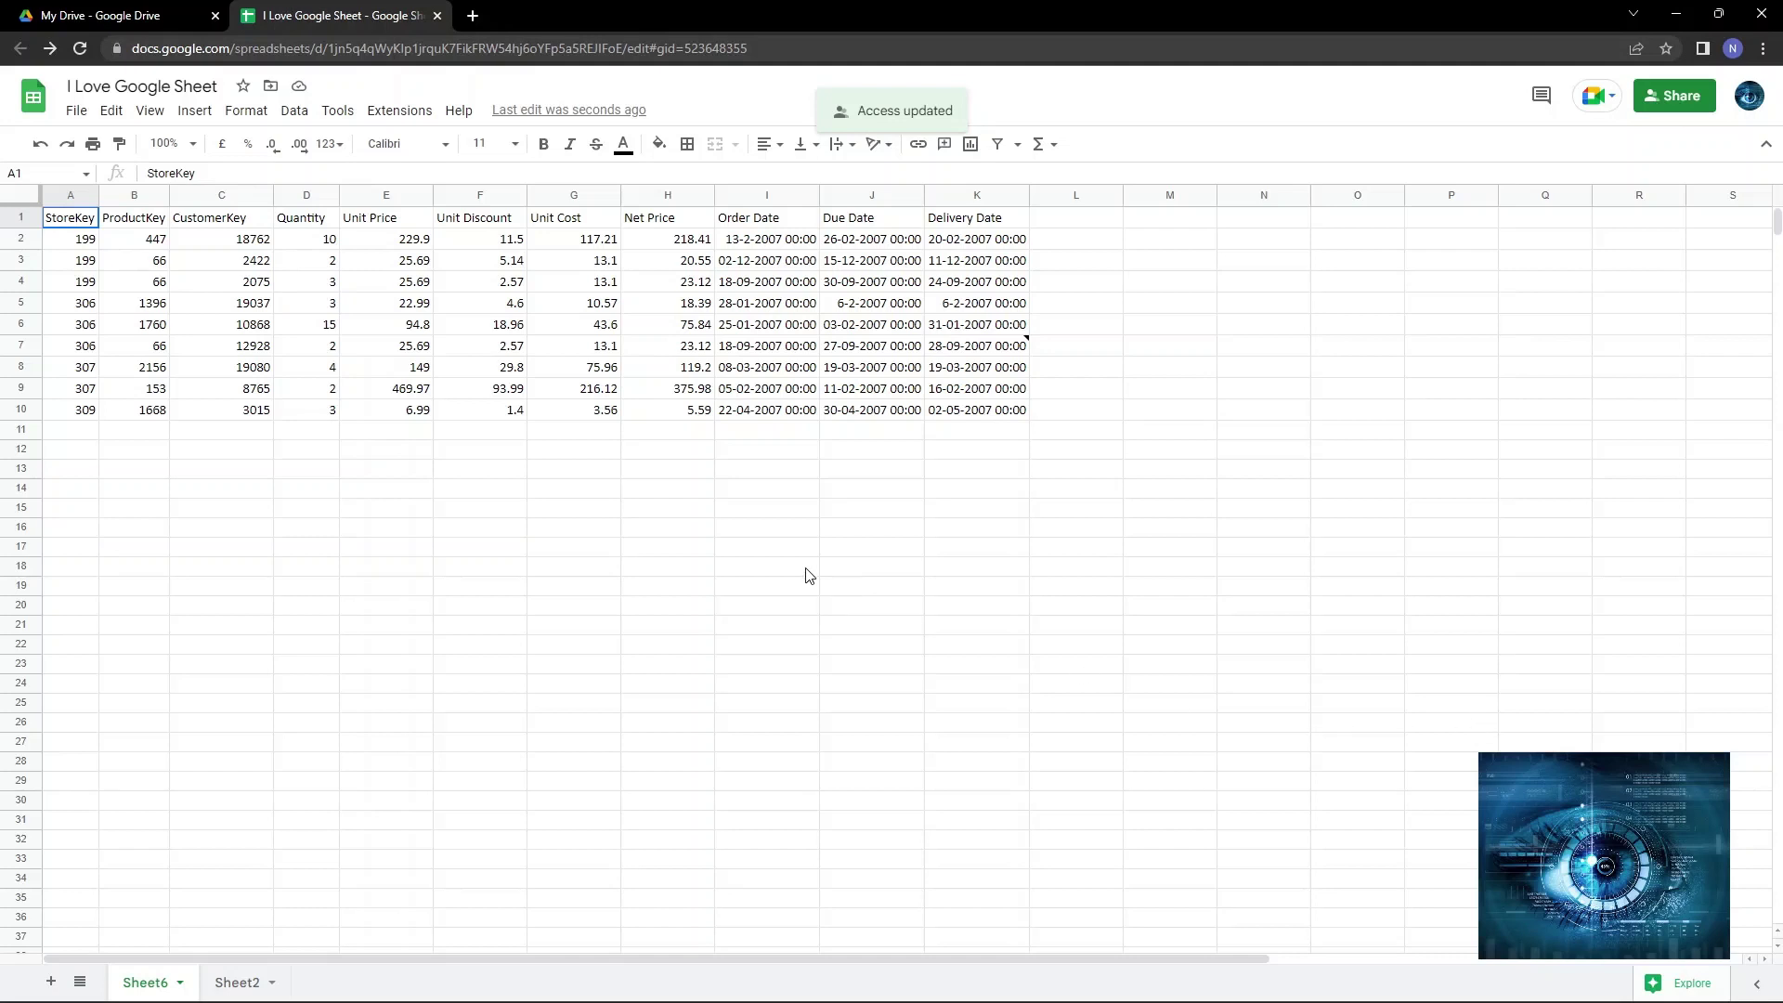
Cycle through the open windows to bring the browser showing Gmail to the front.
{"action": "key", "text": "alt+Tab"}
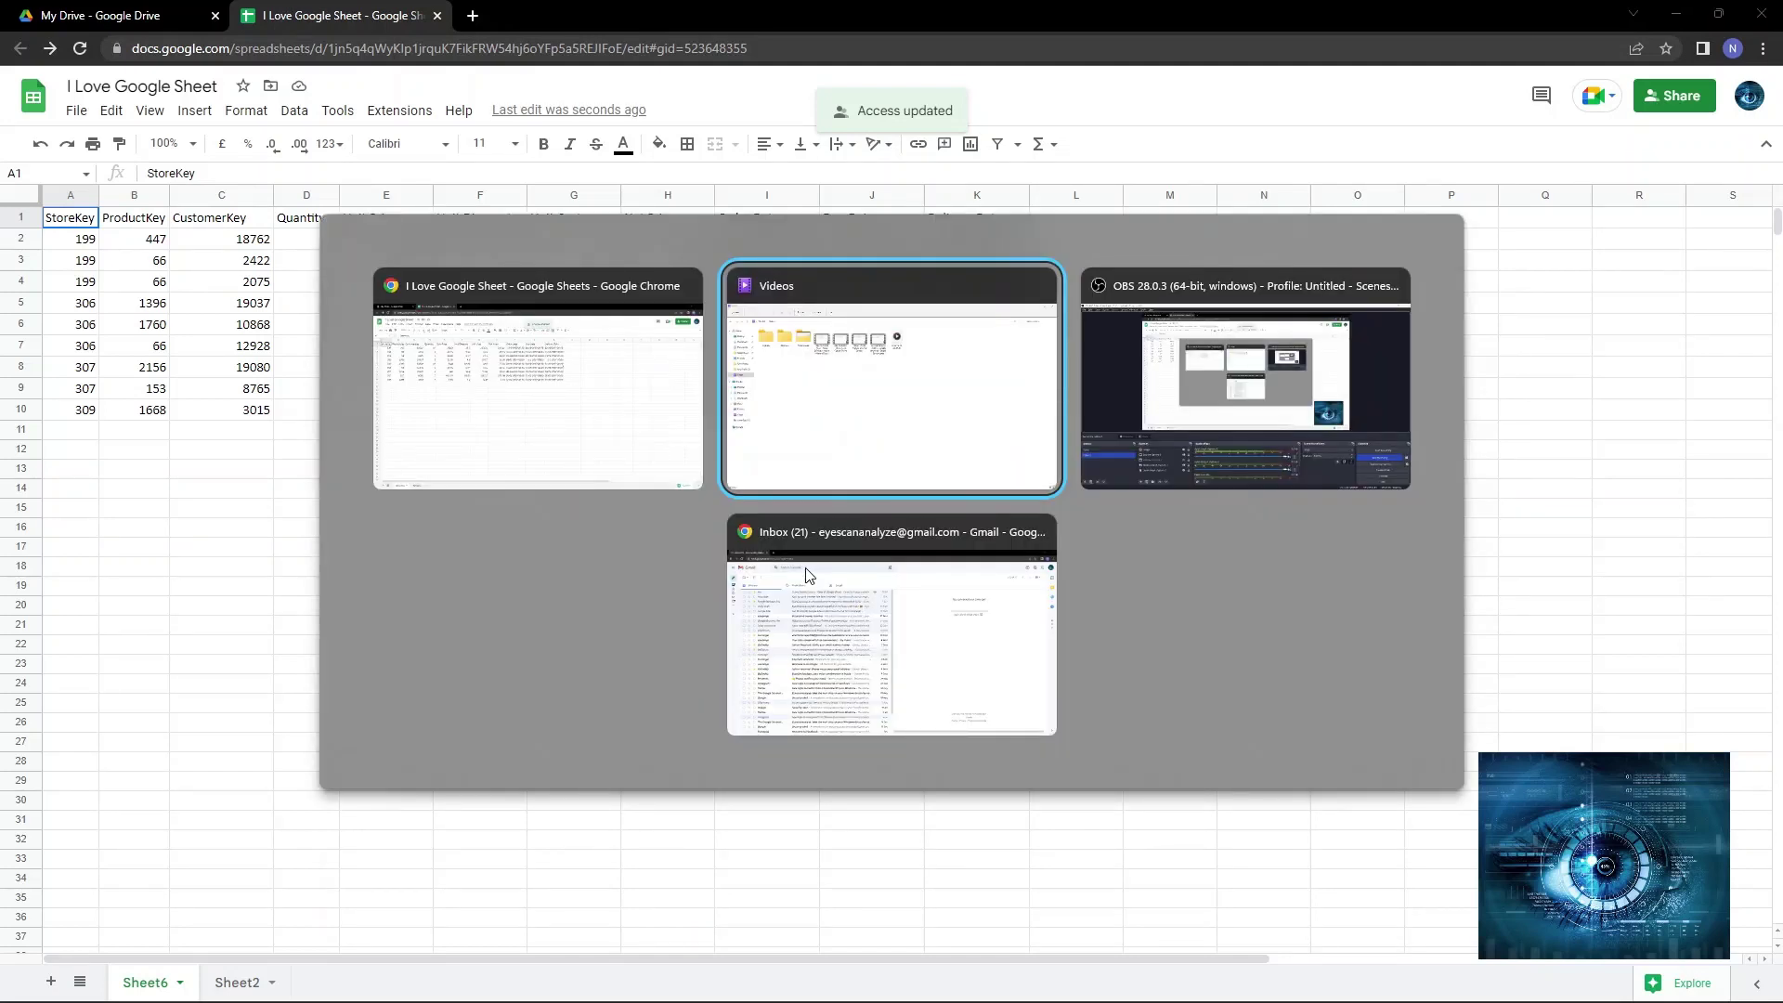
{"action": "key", "text": "alt+shift+Tab"}
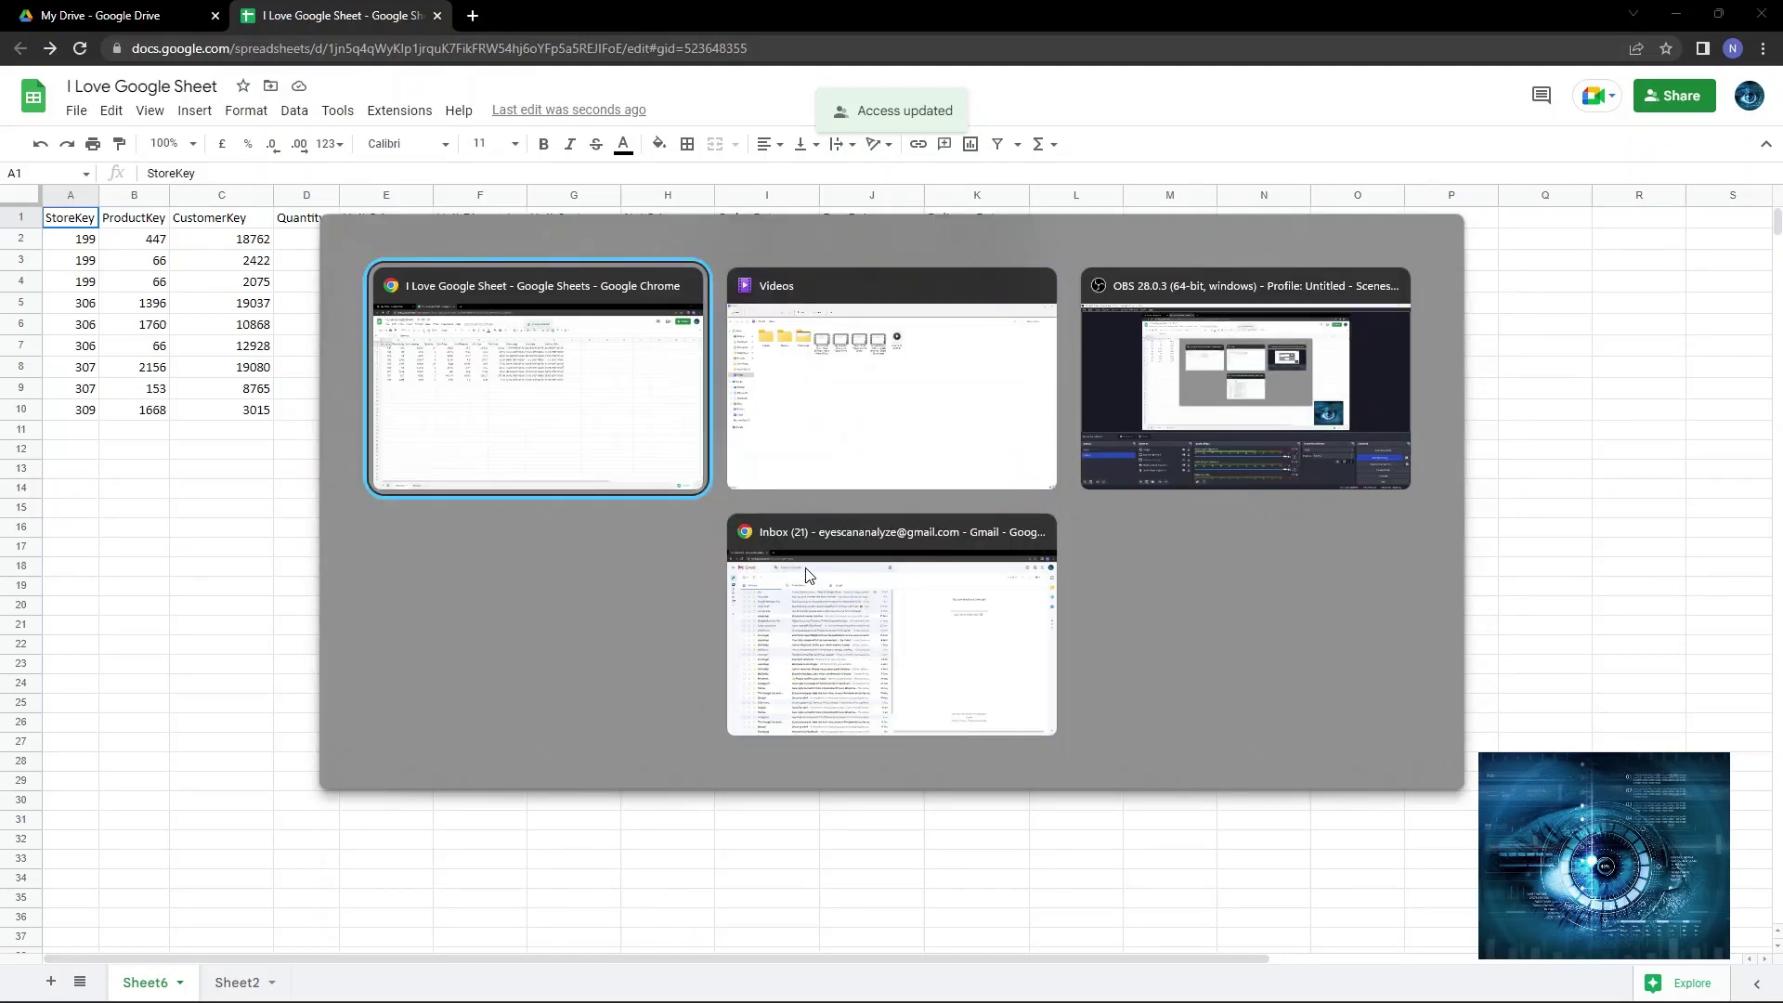
{"action": "key", "text": "alt+Tab"}
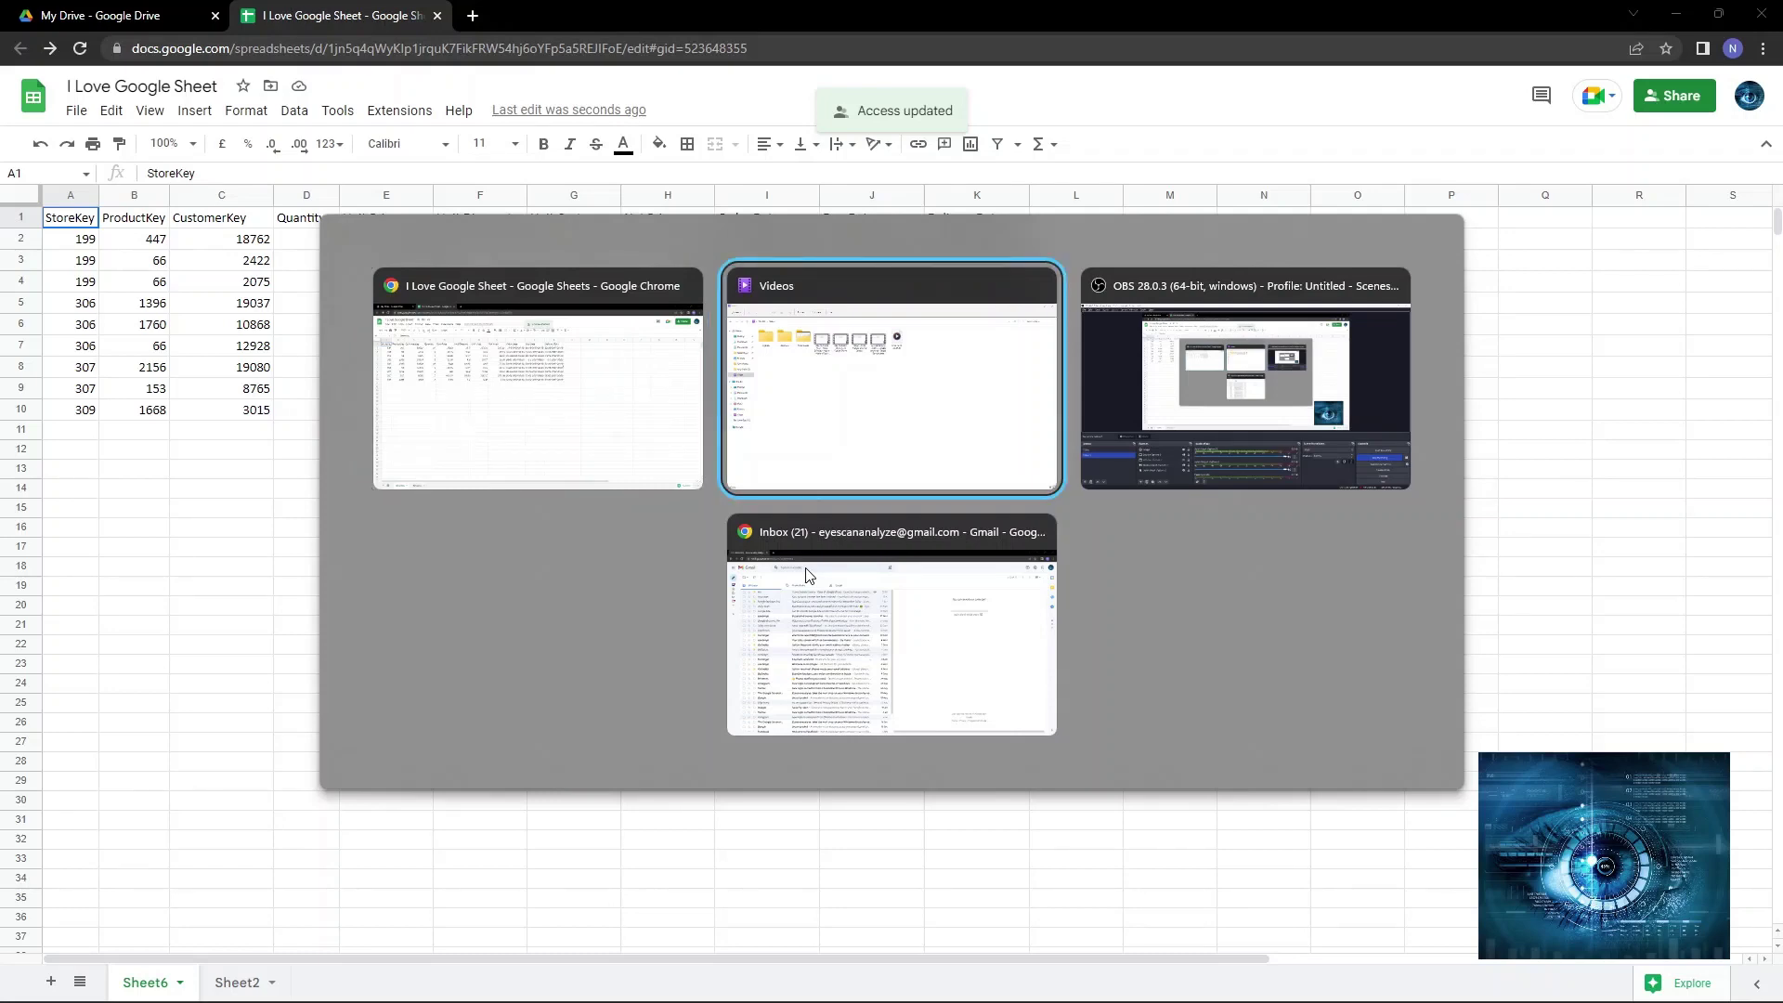
{"action": "key", "text": "alt+Tab"}
{"action": "key", "text": "alt+Tab"}
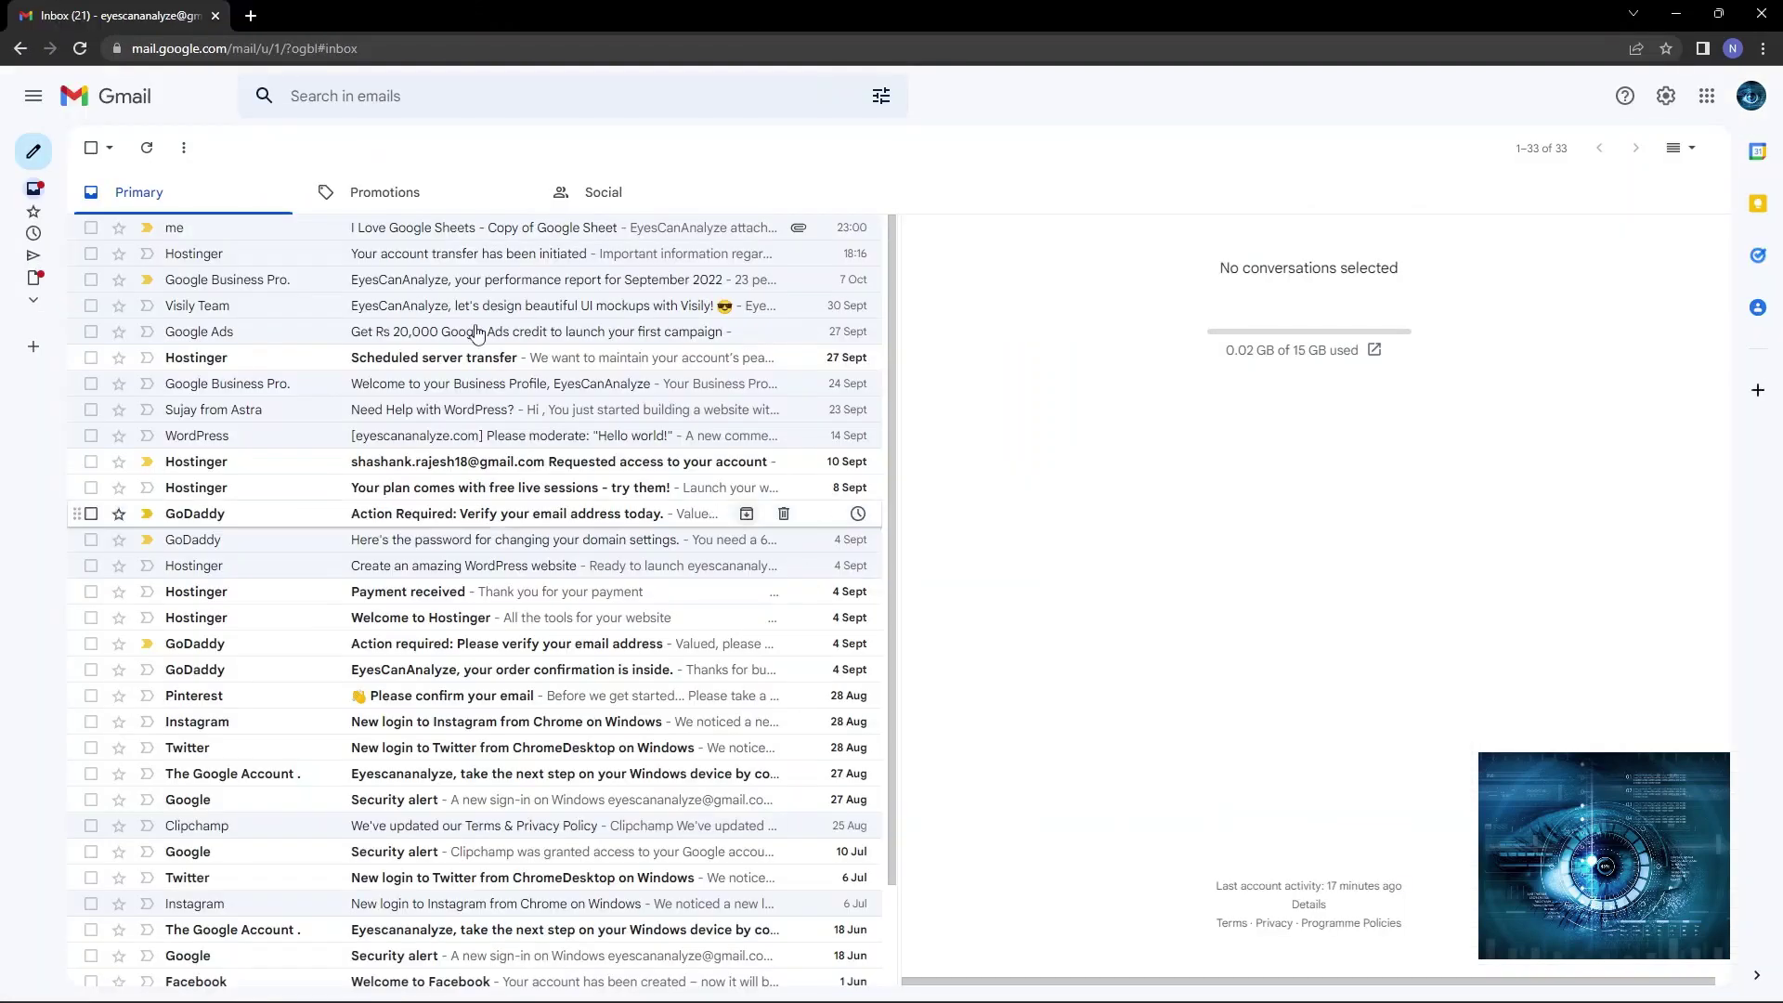
Switch Gmail to the recipient account and open the shared sheet from the 'Spreadsheet shared with you' email.
{"action": "left_click", "coordinate": [1747, 105]}
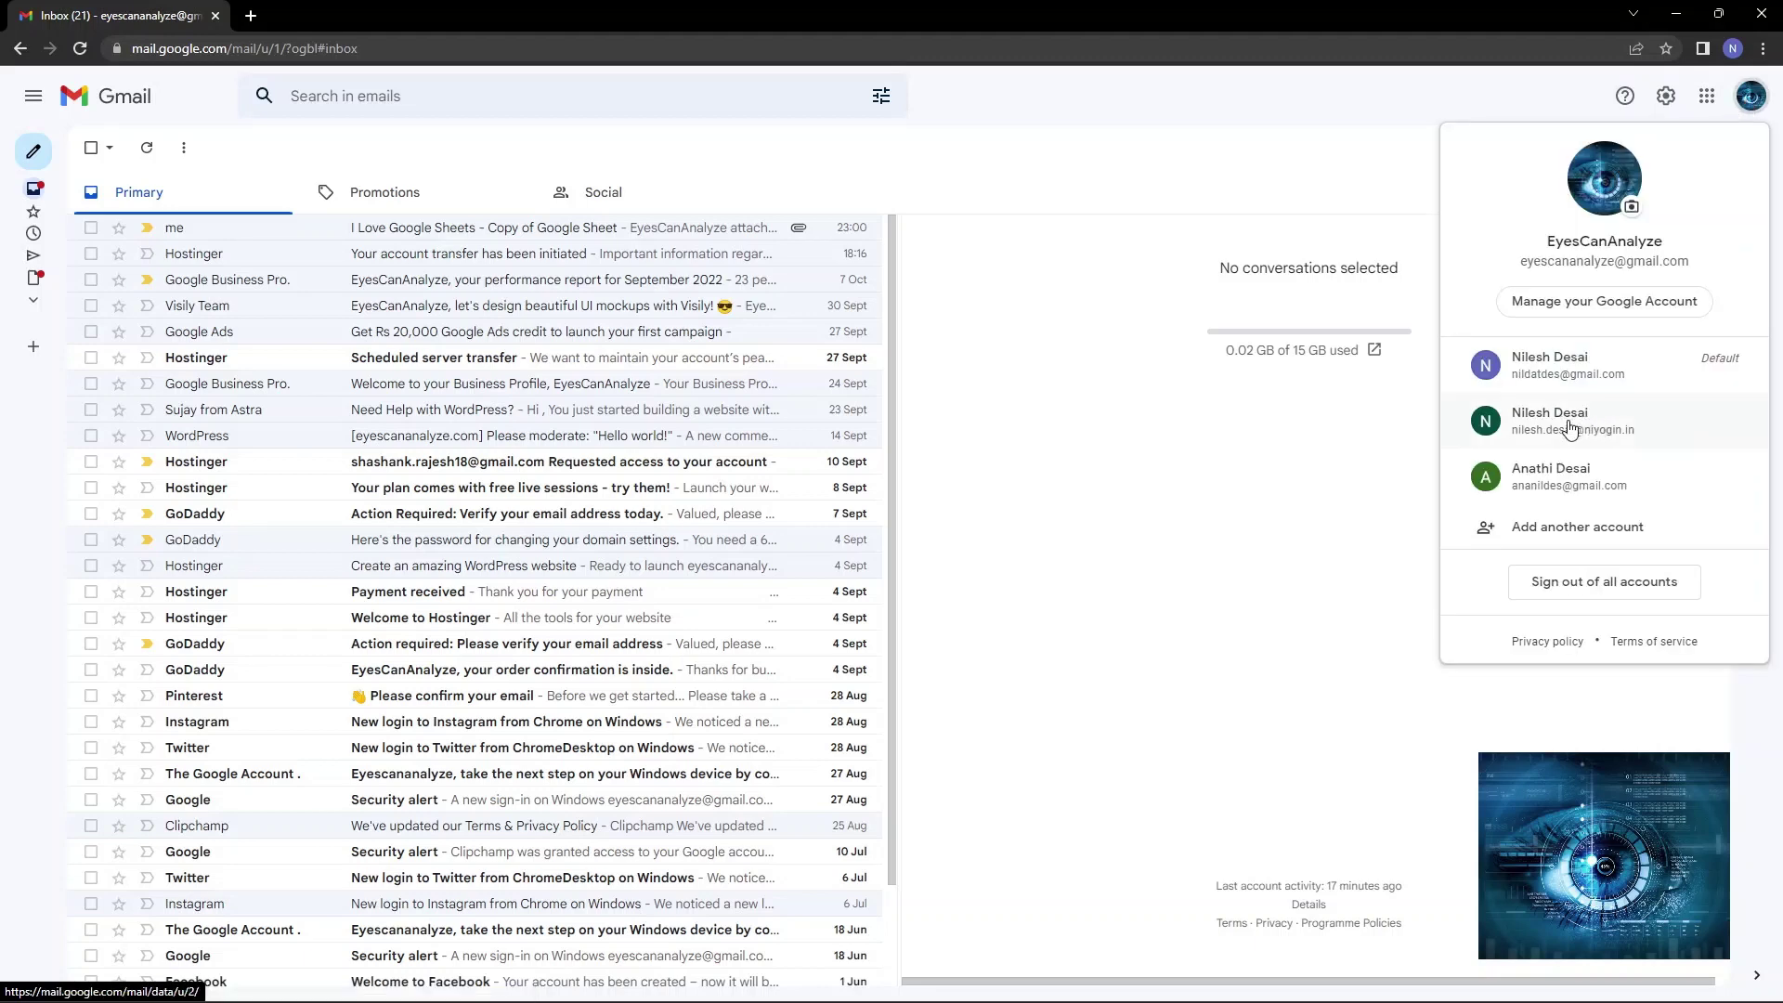
{"action": "left_click", "coordinate": [1537, 404]}
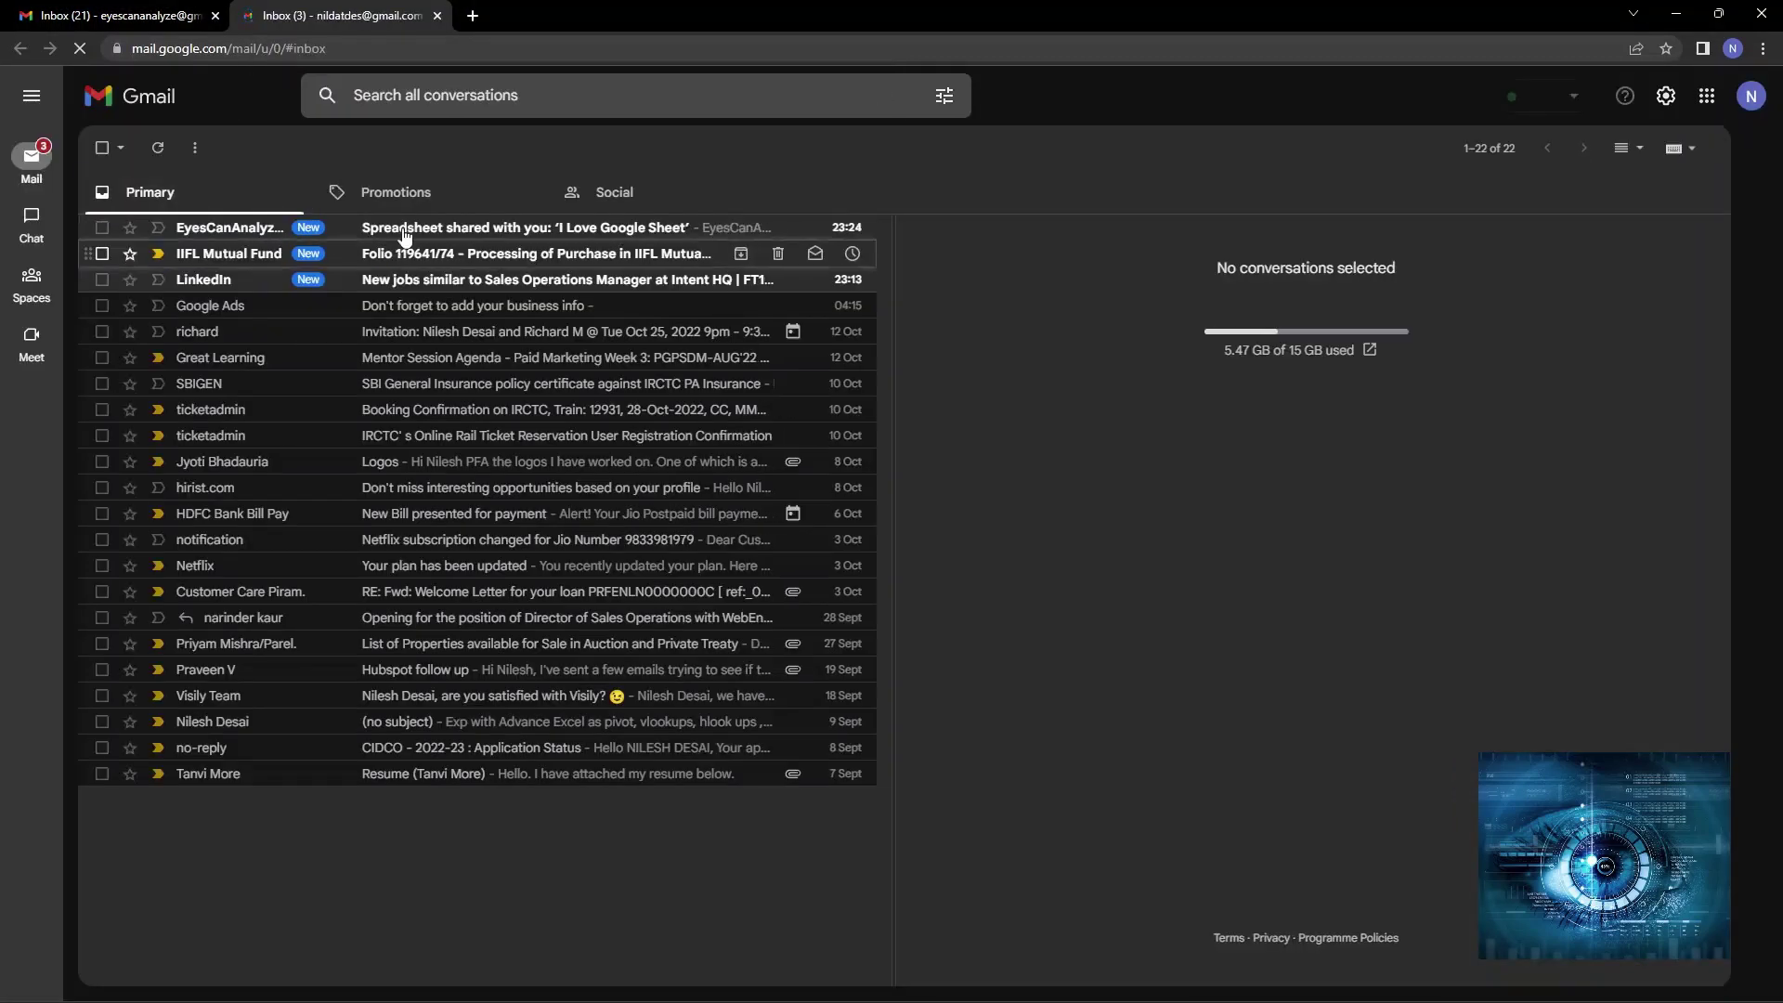
{"action": "left_click", "coordinate": [437, 219]}
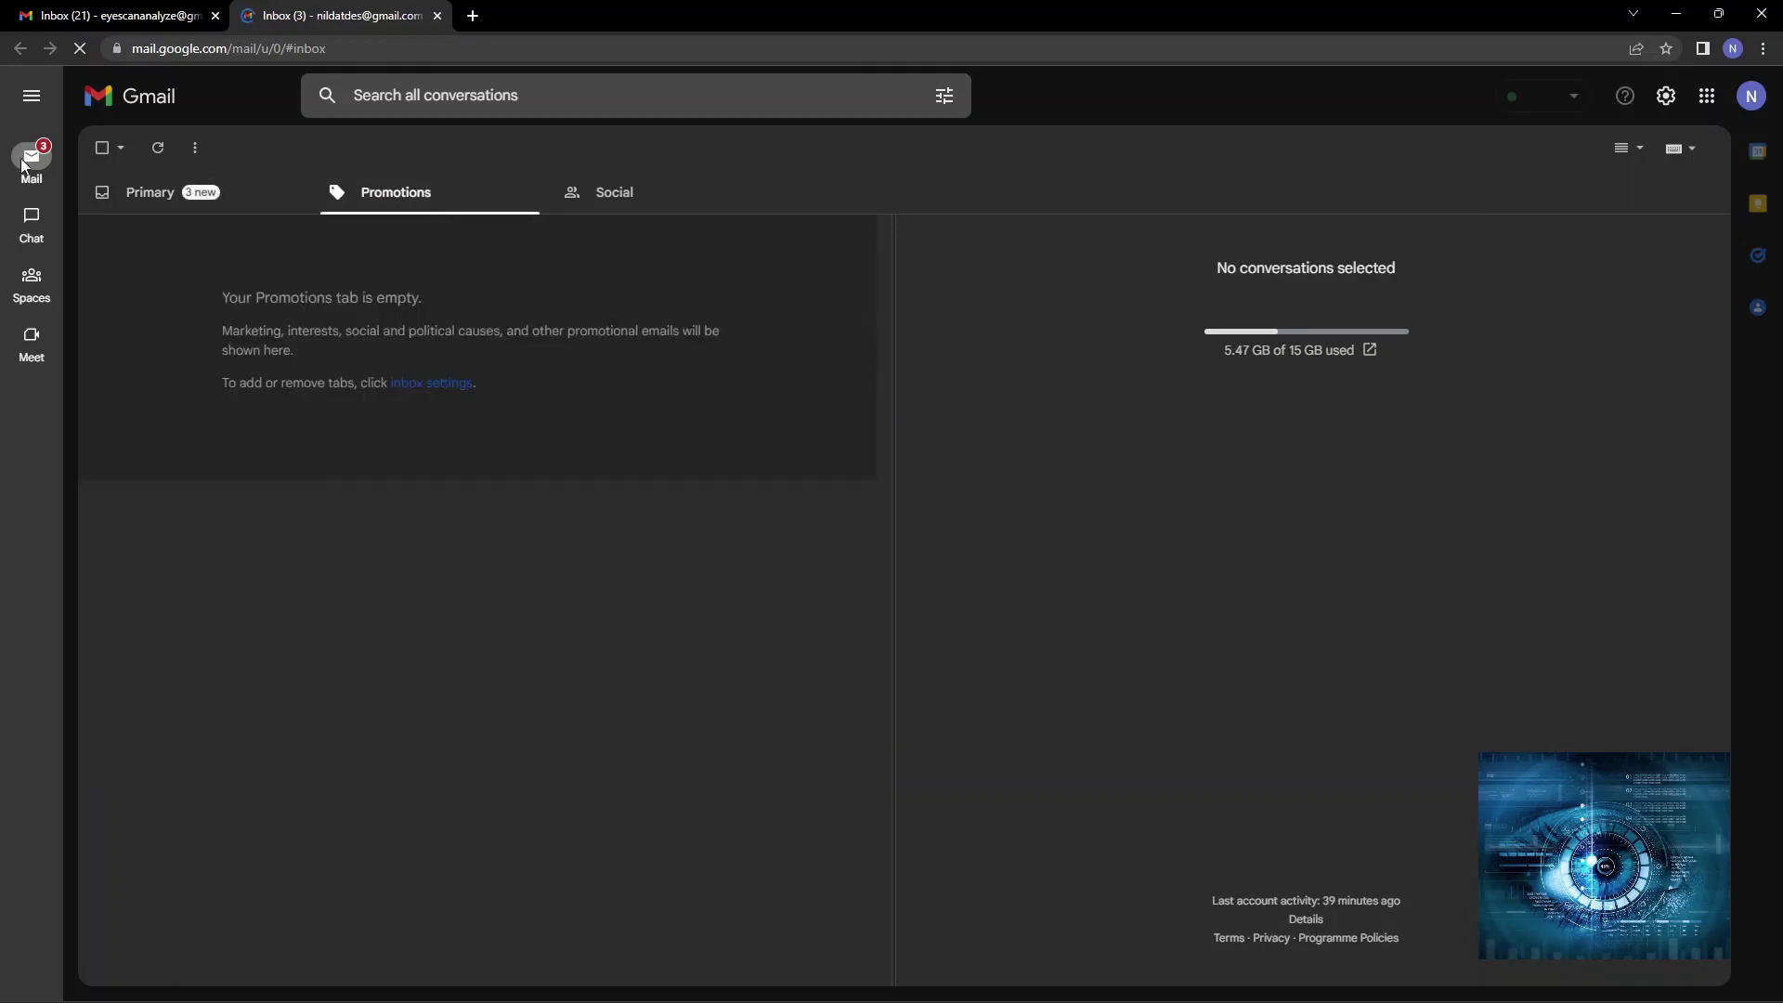
{"action": "left_click", "coordinate": [153, 211]}
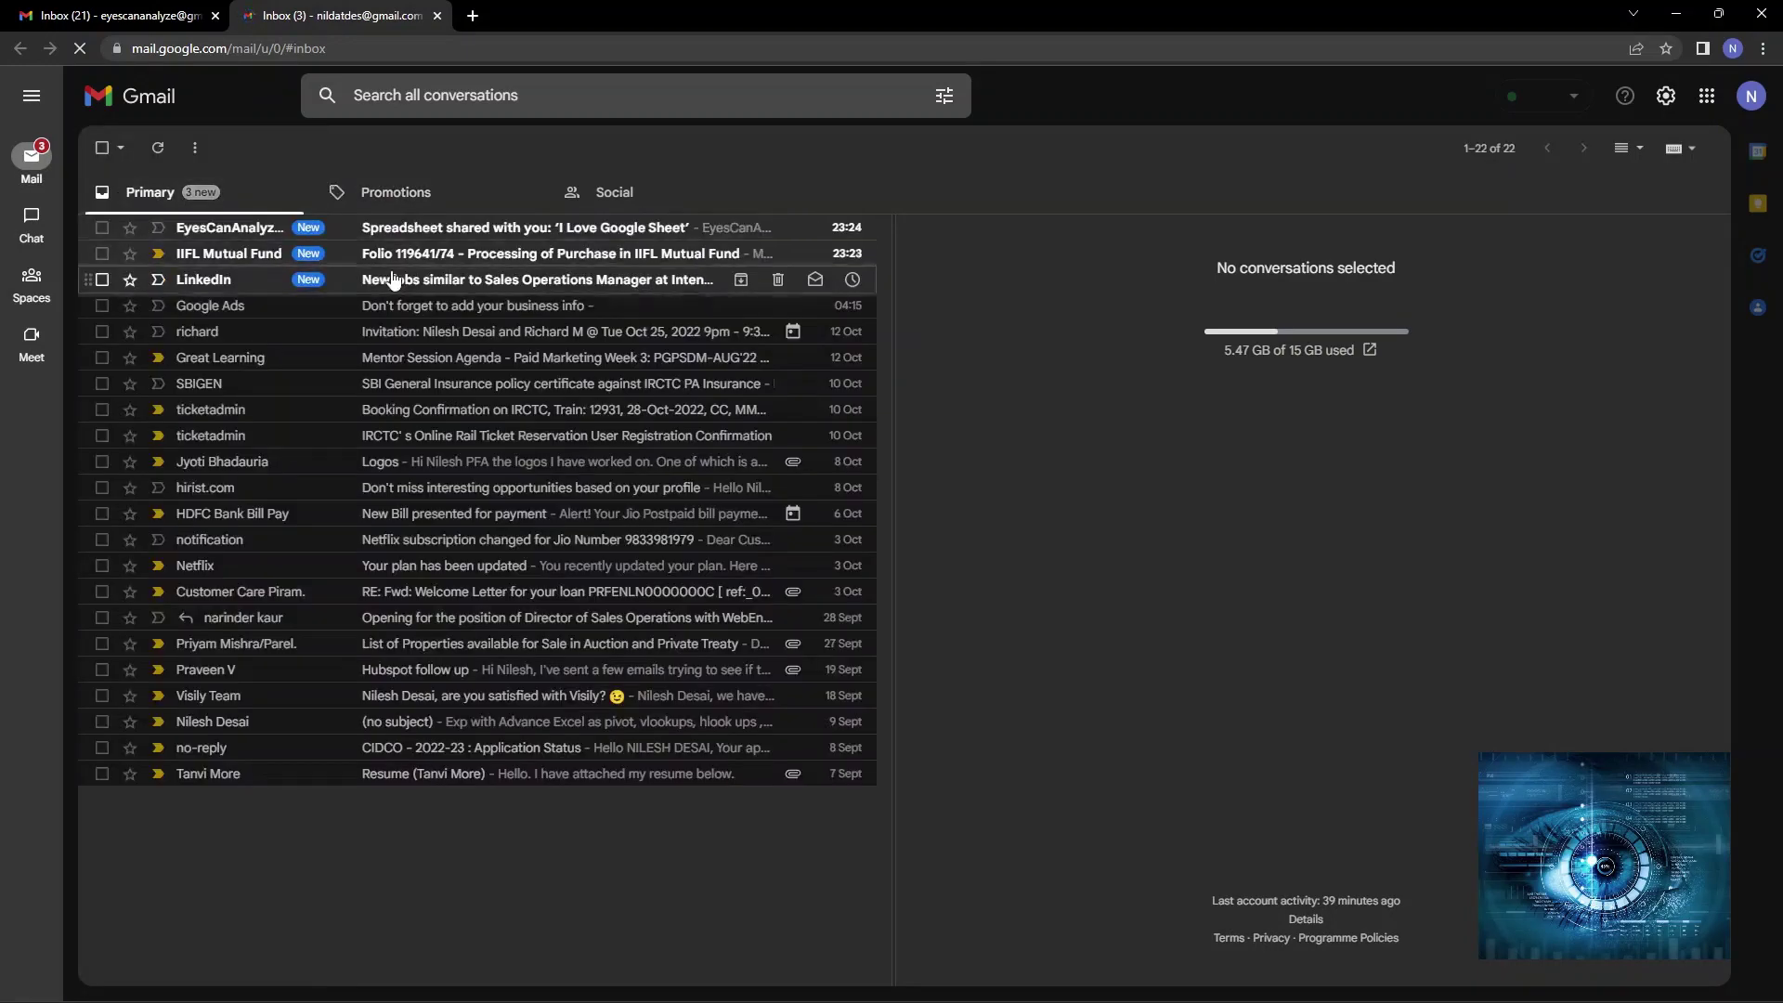
{"action": "left_click", "coordinate": [383, 233]}
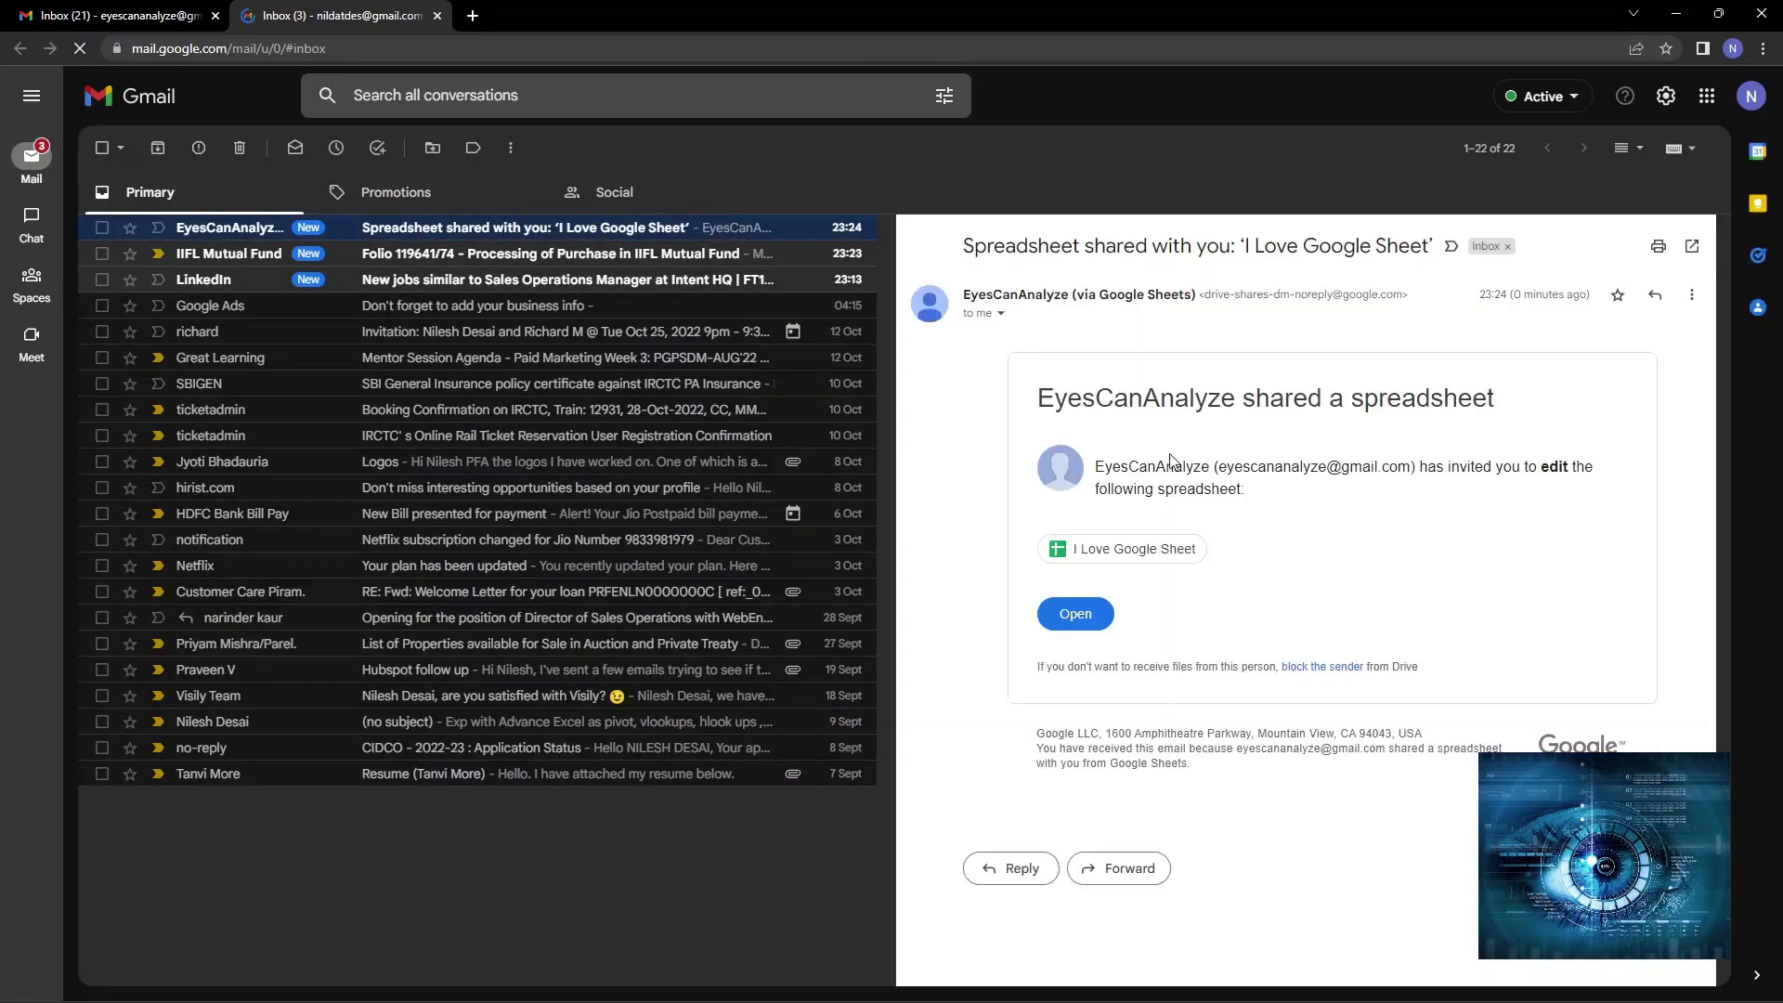
{"action": "left_click", "coordinate": [1172, 558]}
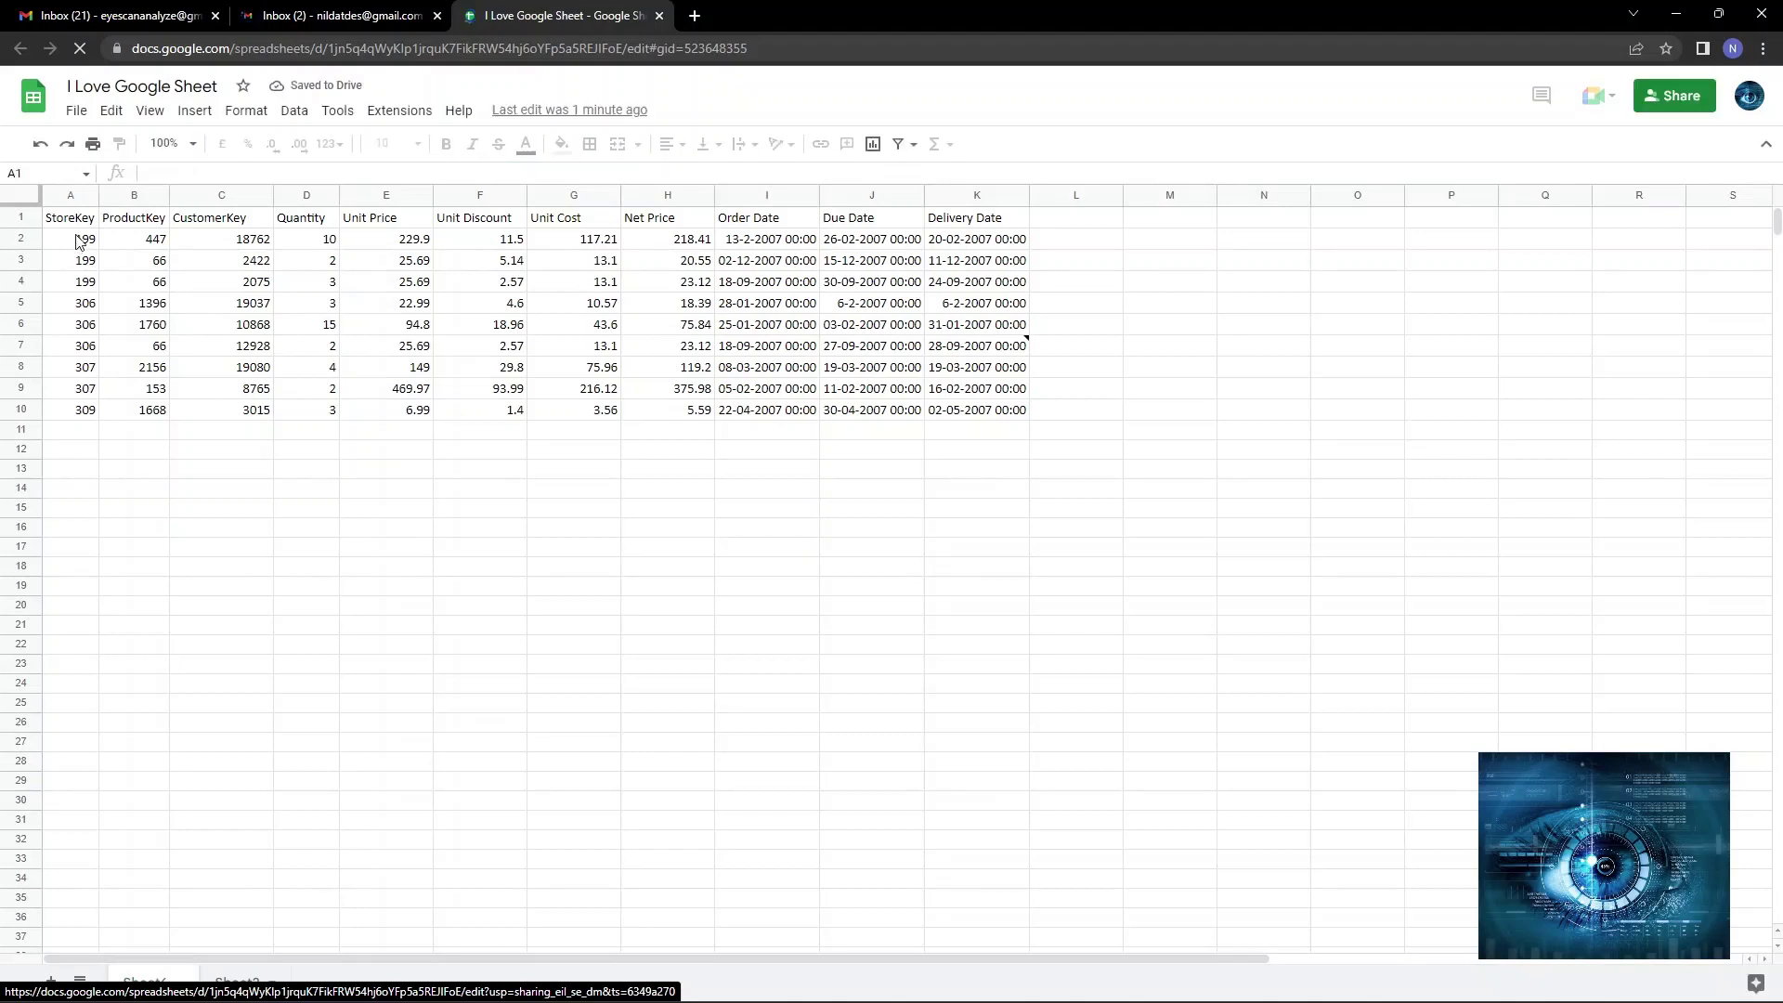
Select the StoreKey values in column A, then reopen the sheet under the recipient's account.
{"action": "left_click_drag", "start_coordinate": [74, 240], "coordinate": [81, 413]}
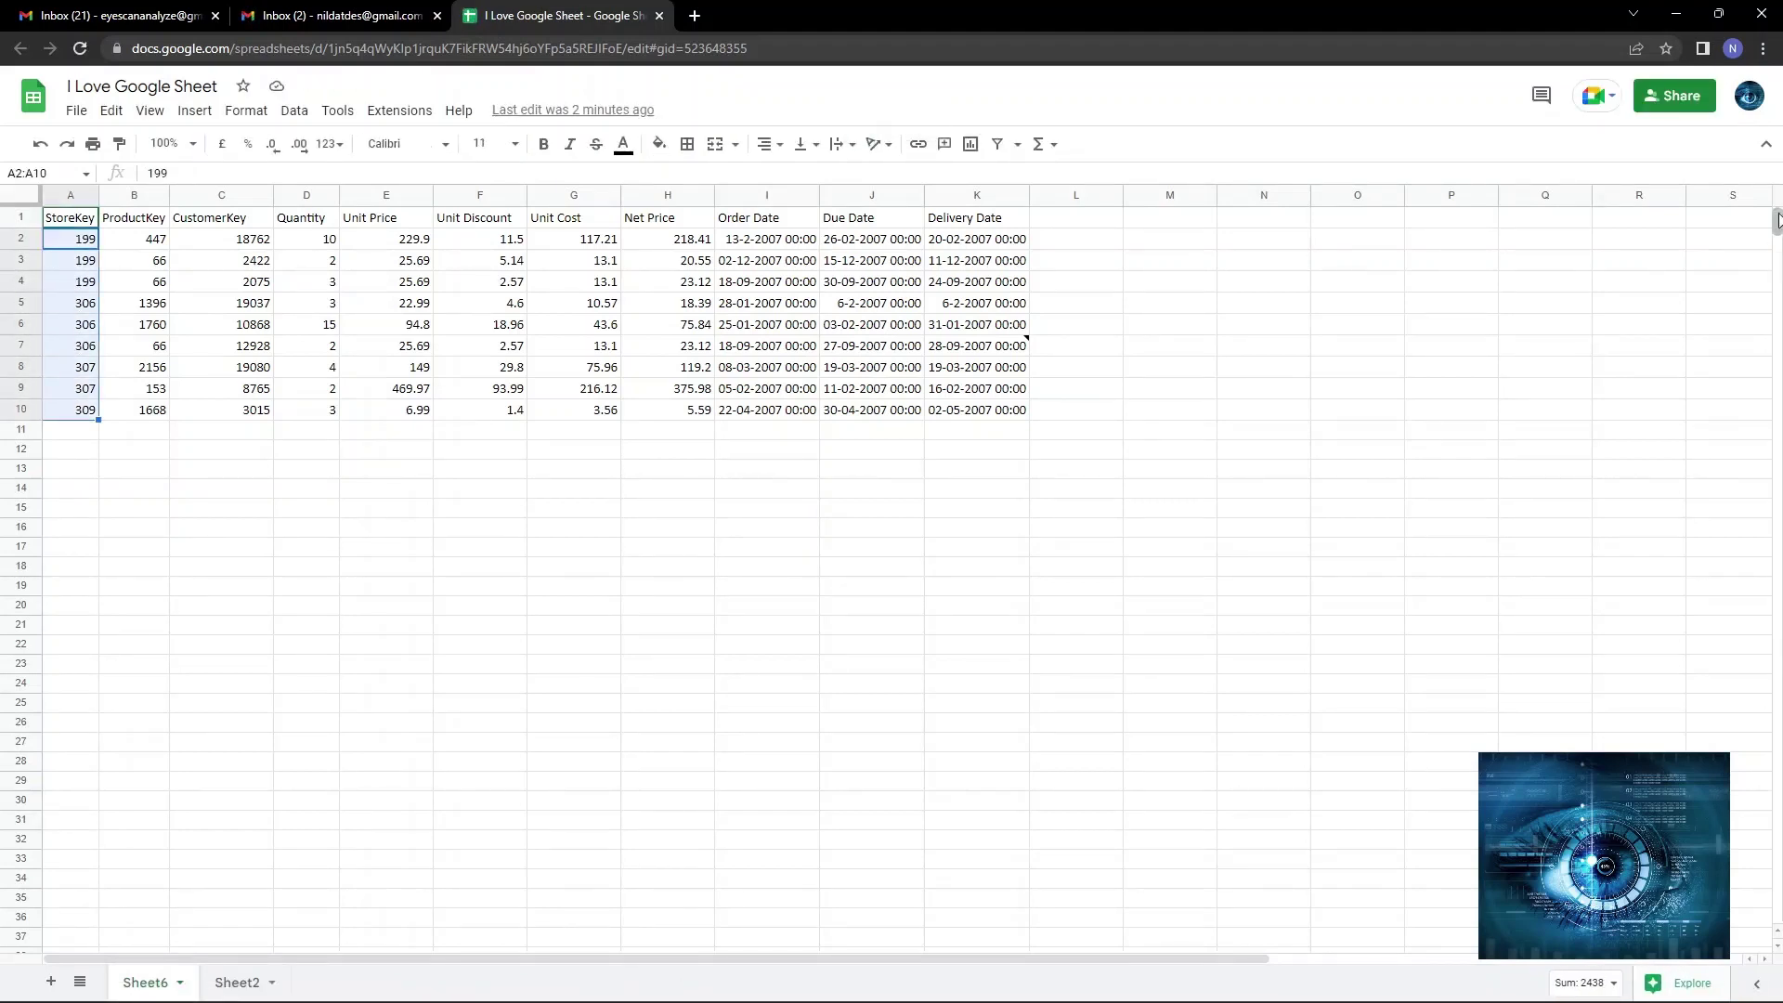
{"action": "left_click", "coordinate": [1751, 98]}
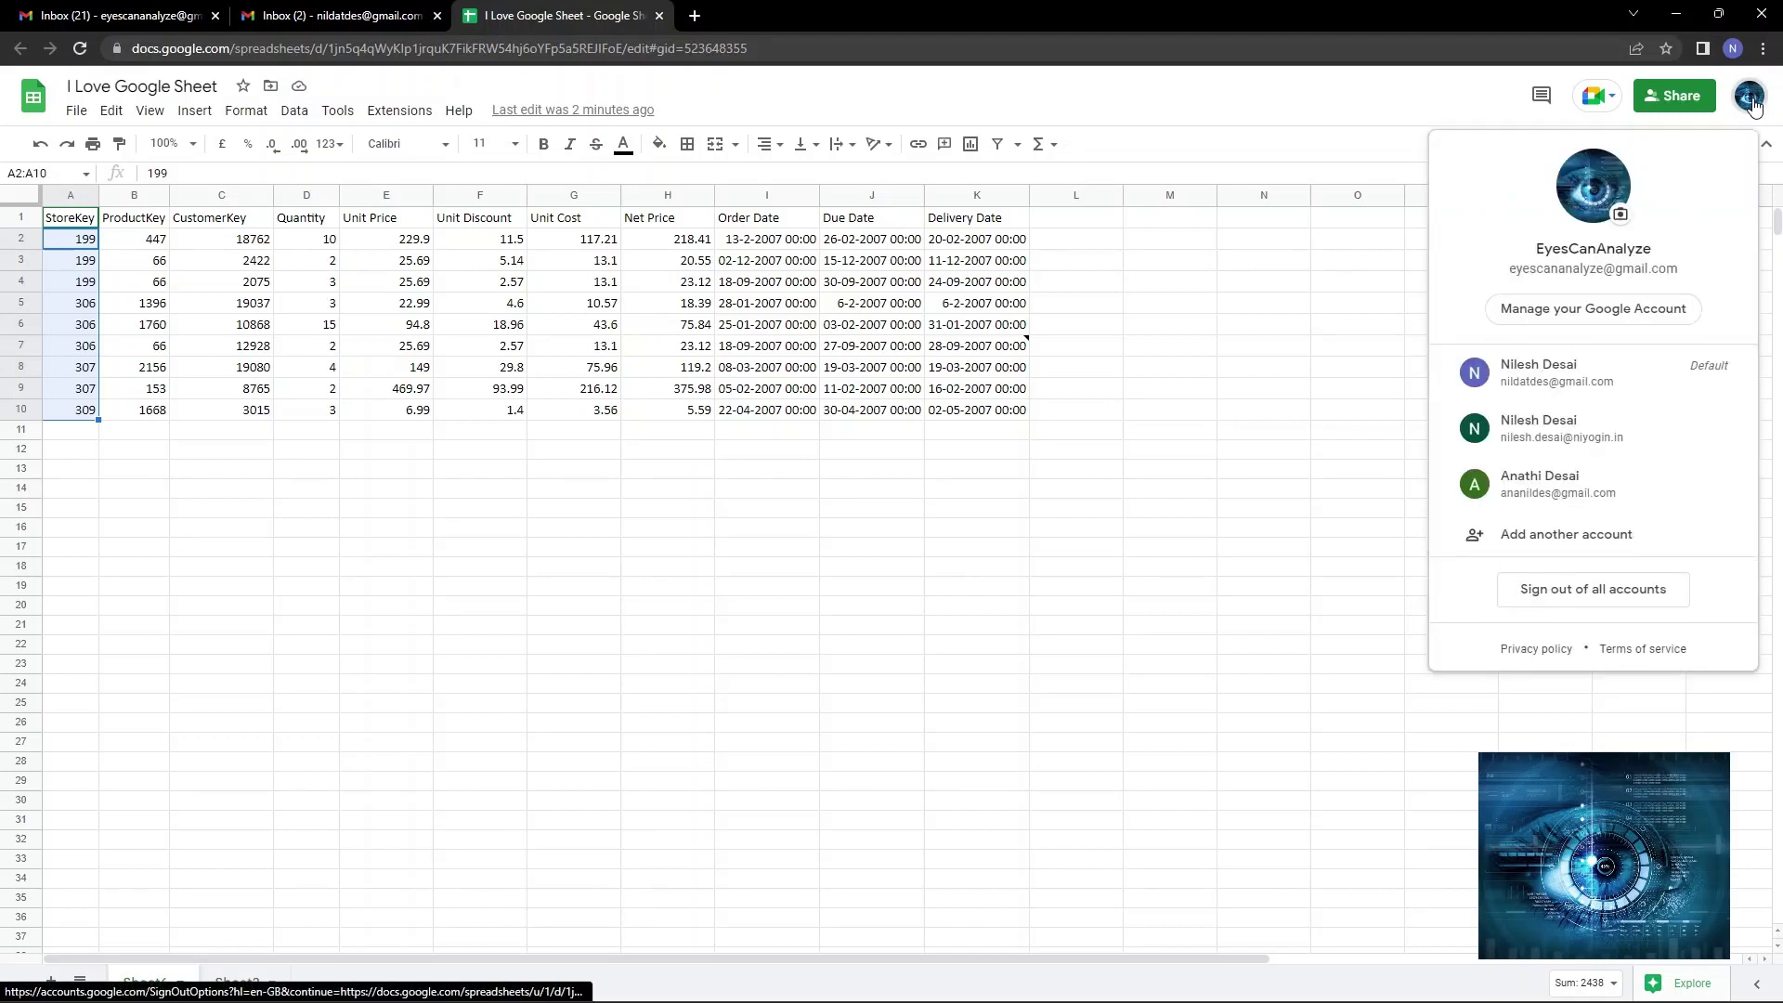
{"action": "left_click", "coordinate": [1563, 383]}
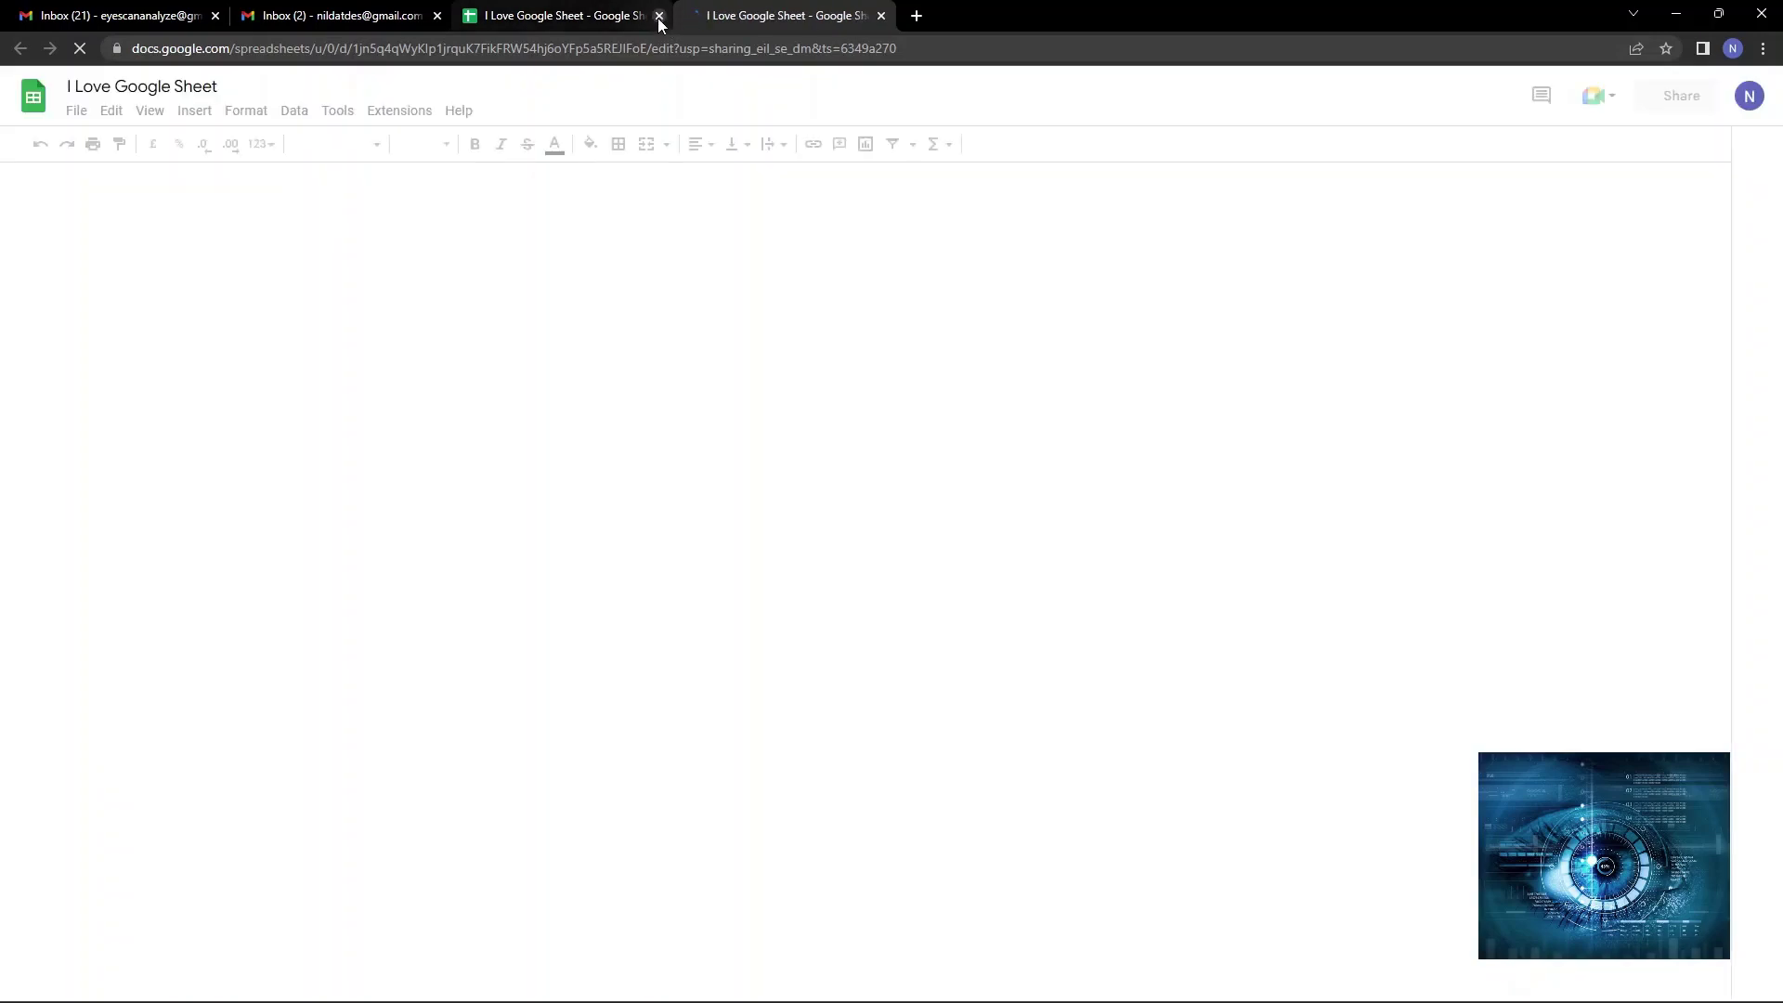
Close the older tab and, as the recipient, clear the StoreKey values in A2:A10.
{"action": "left_click", "coordinate": [659, 16]}
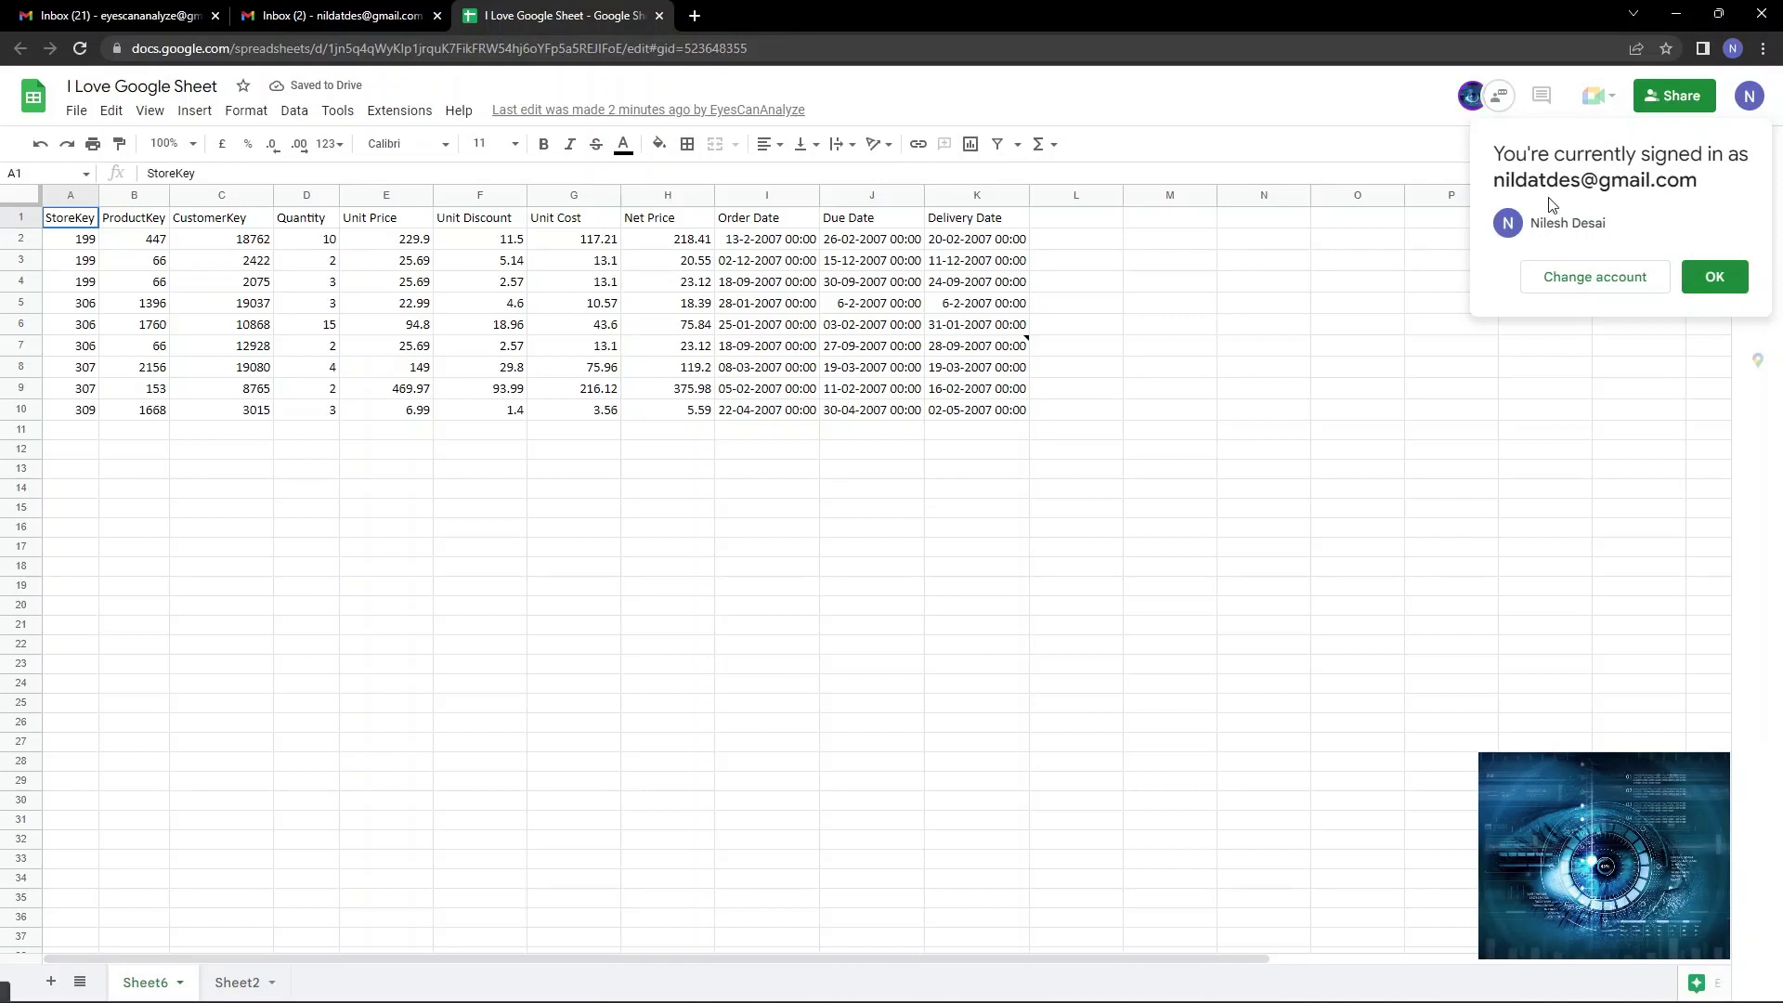
{"action": "left_click", "coordinate": [91, 238]}
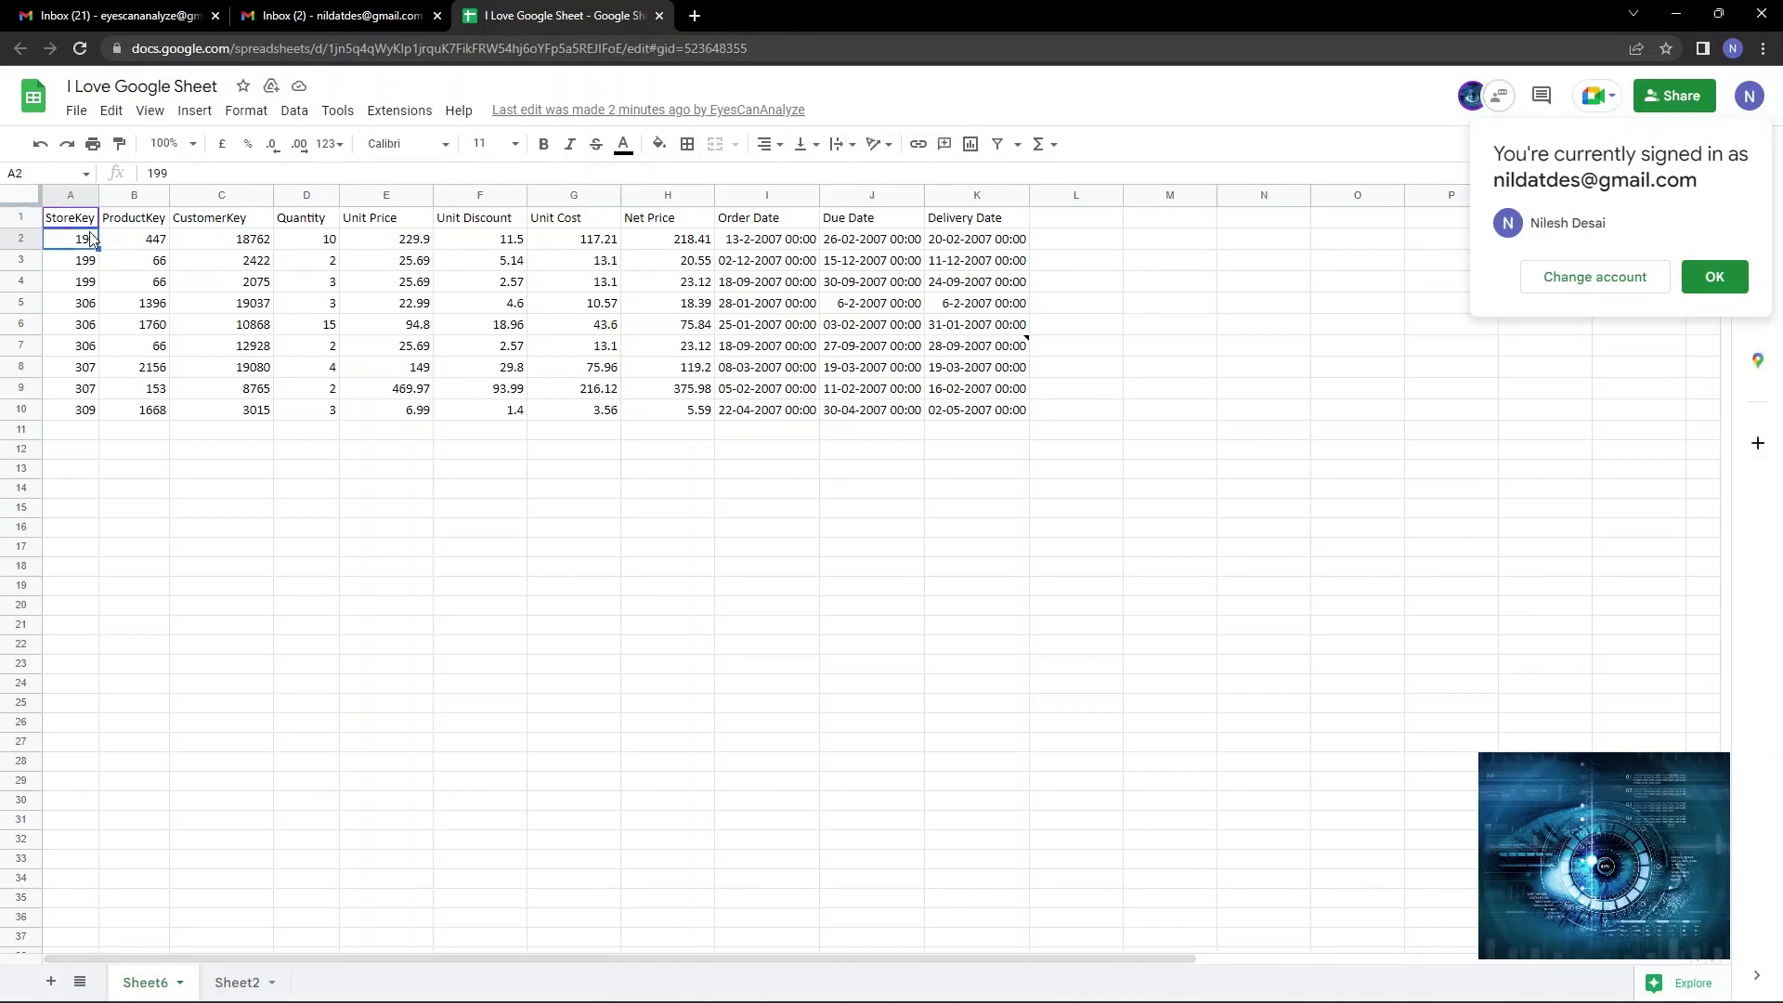
{"action": "key", "text": "ctrl+shift+Down"}
{"action": "key", "text": "Delete"}
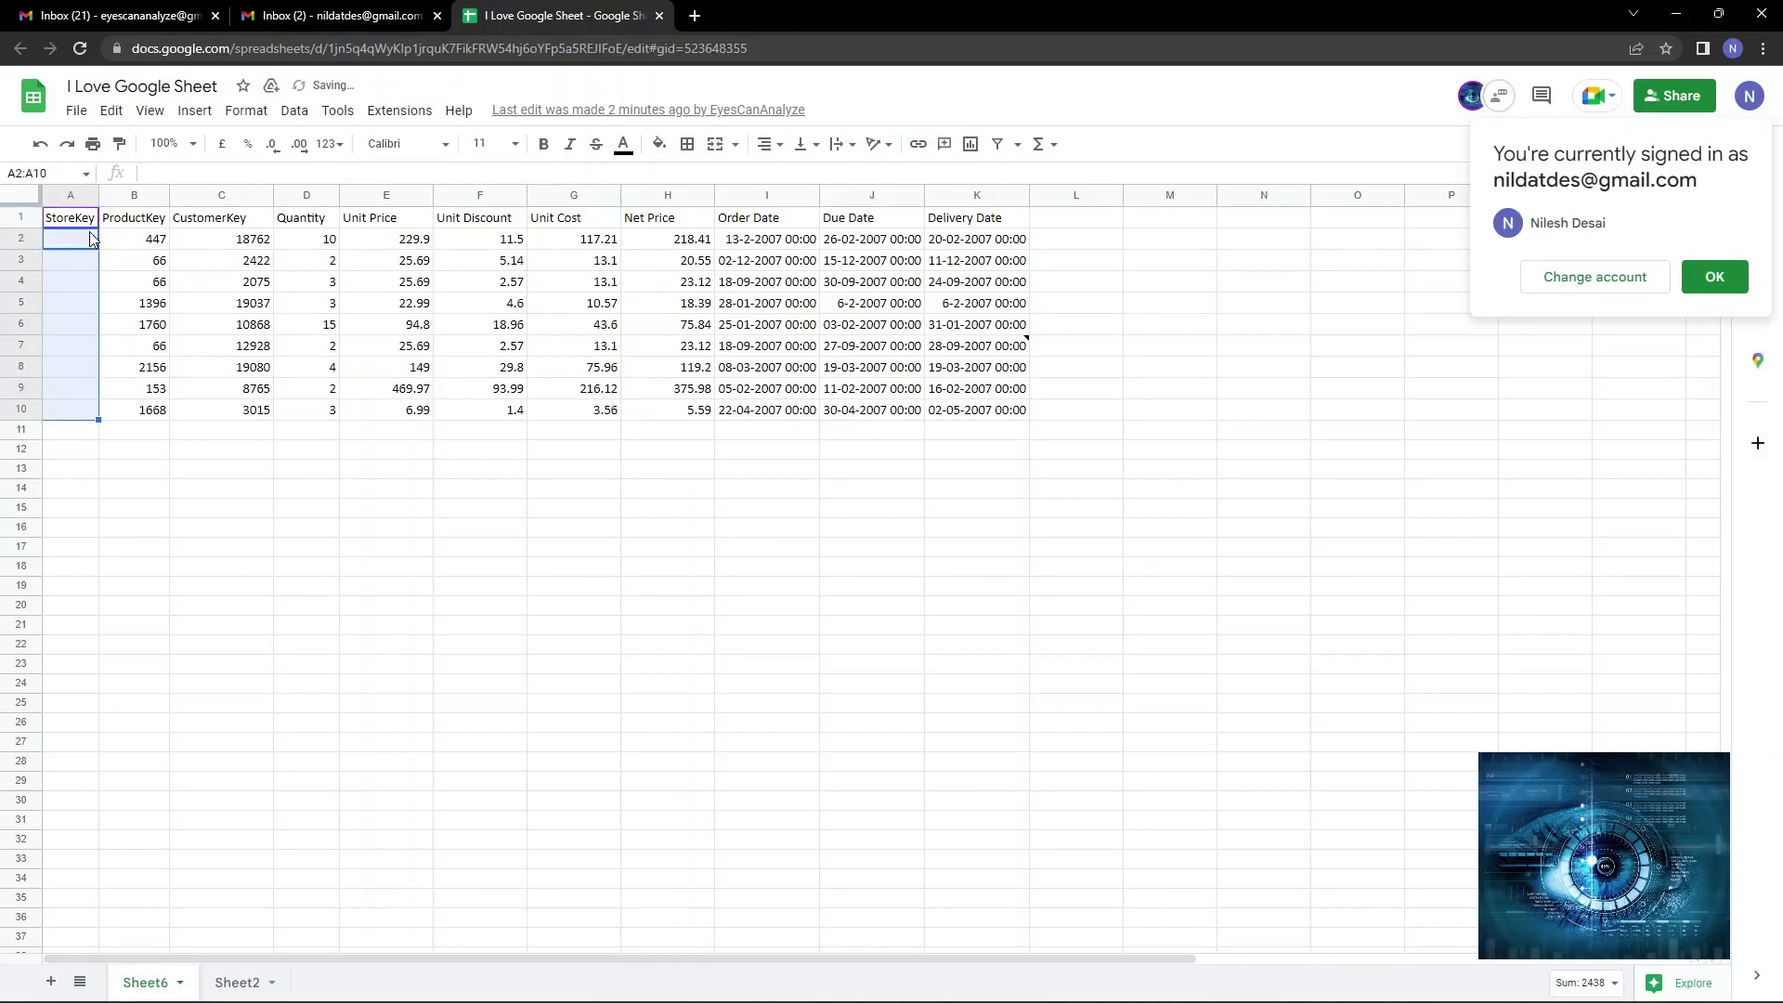
{"action": "left_click", "coordinate": [626, 510]}
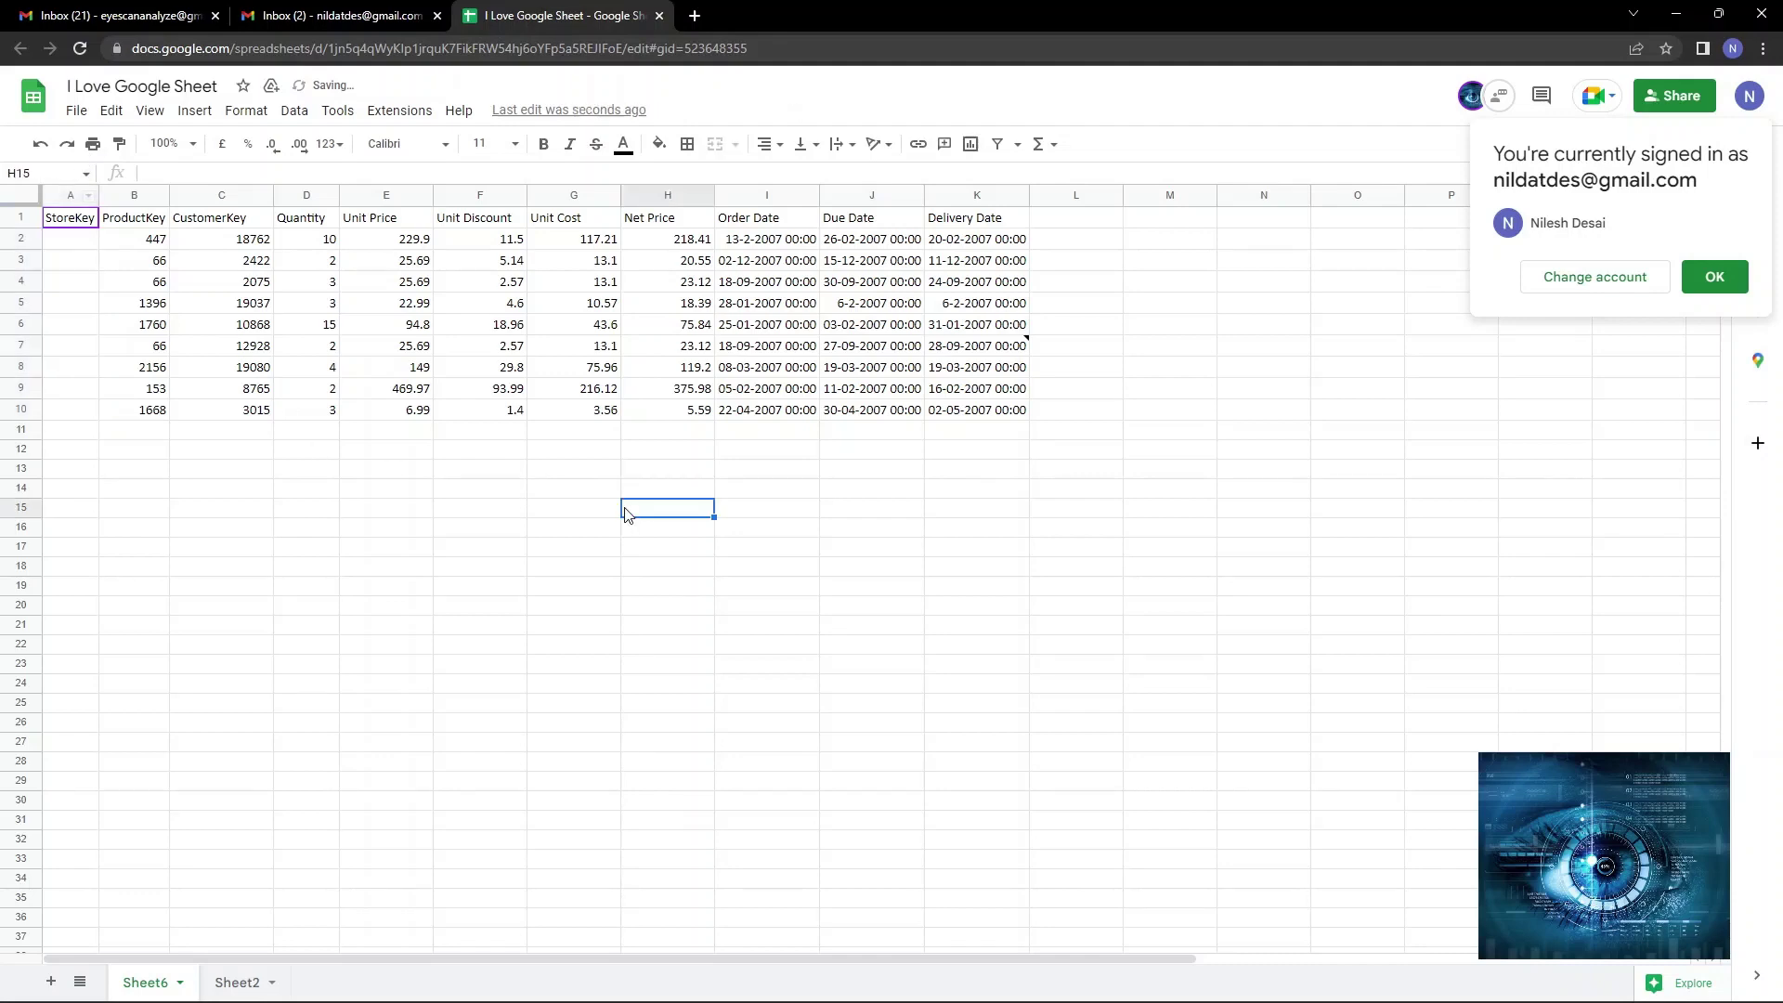
Close the recipient's sheet and inbox tabs and return to the owner's spreadsheet window.
{"action": "left_click", "coordinate": [661, 16]}
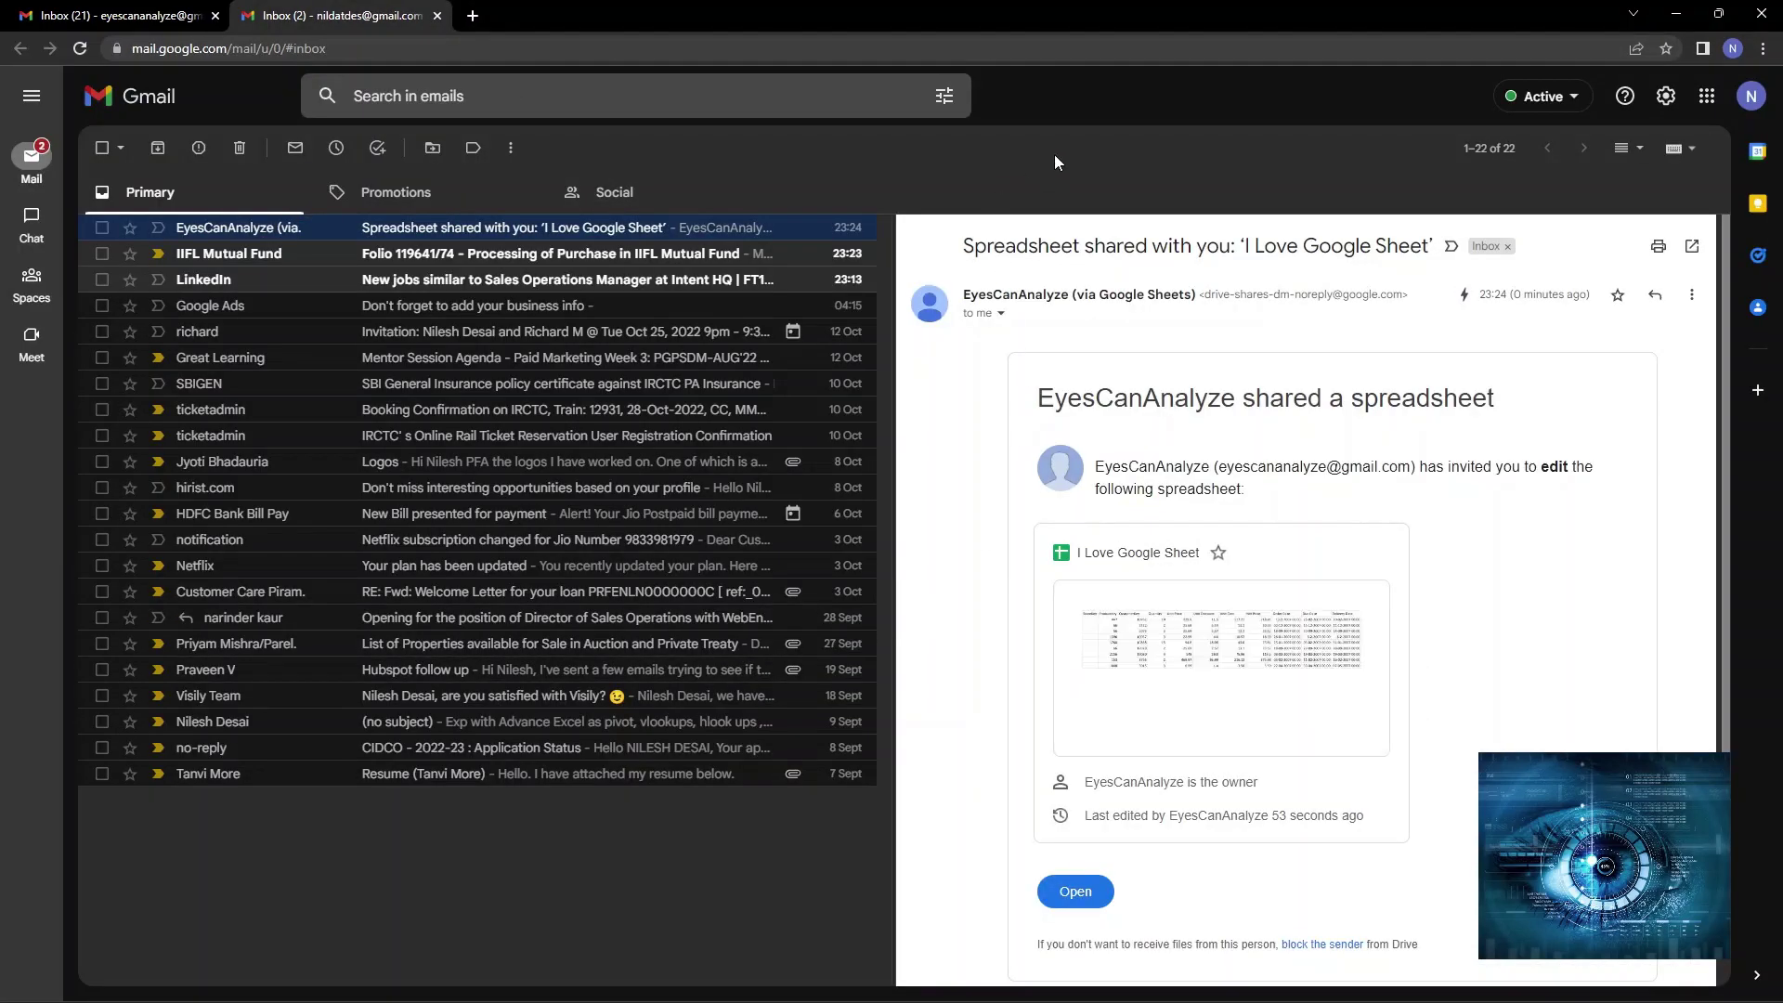
{"action": "left_click", "coordinate": [436, 19]}
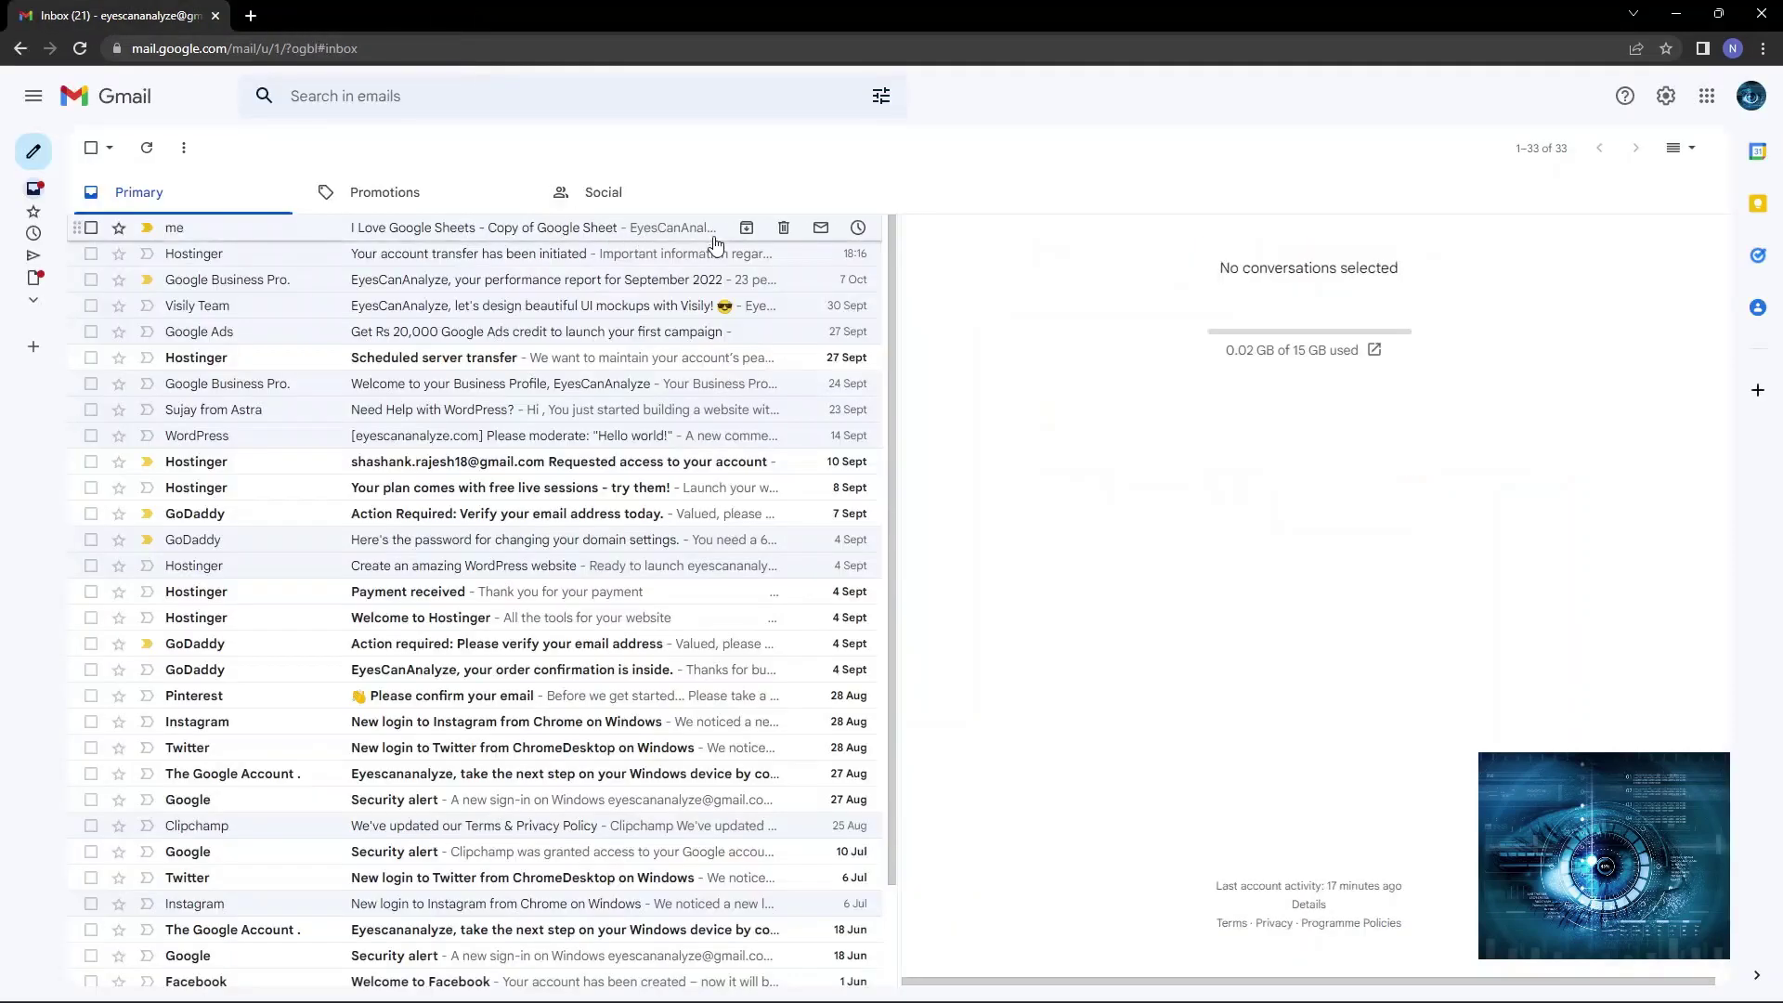
{"action": "key", "text": "alt+Tab"}
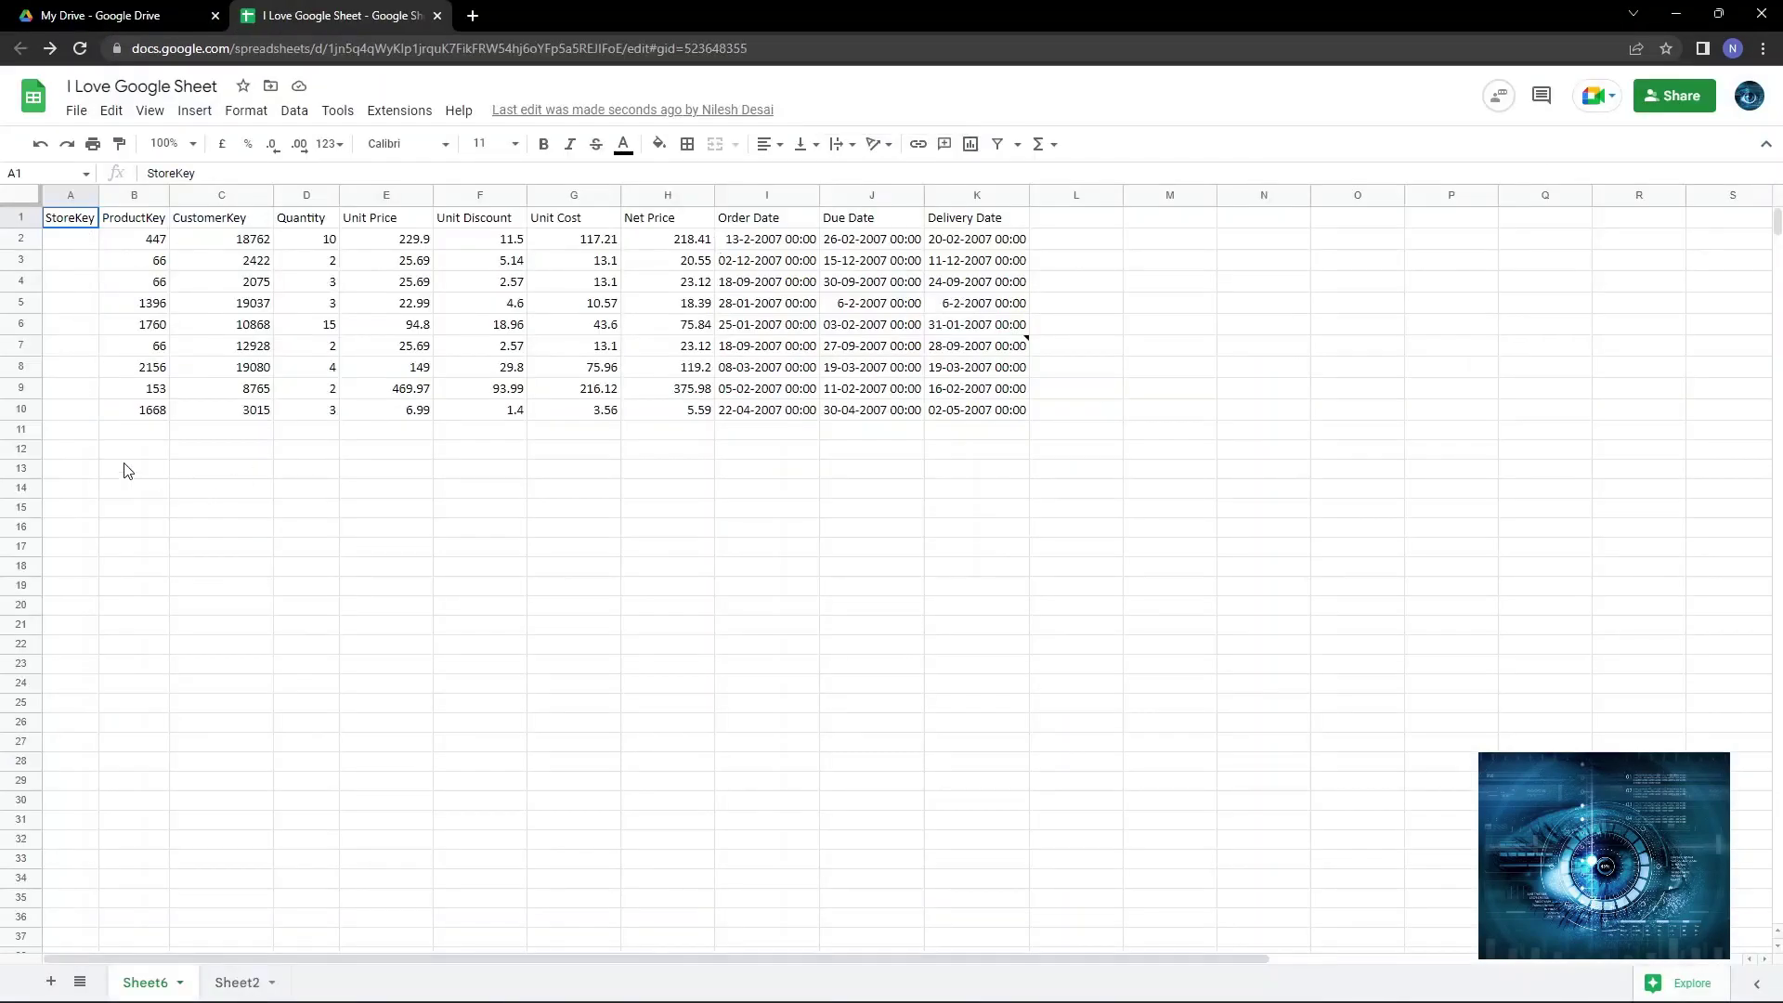
{"action": "left_click_drag", "start_coordinate": [72, 234], "coordinate": [58, 412]}
{"action": "left_click", "coordinate": [1491, 477]}
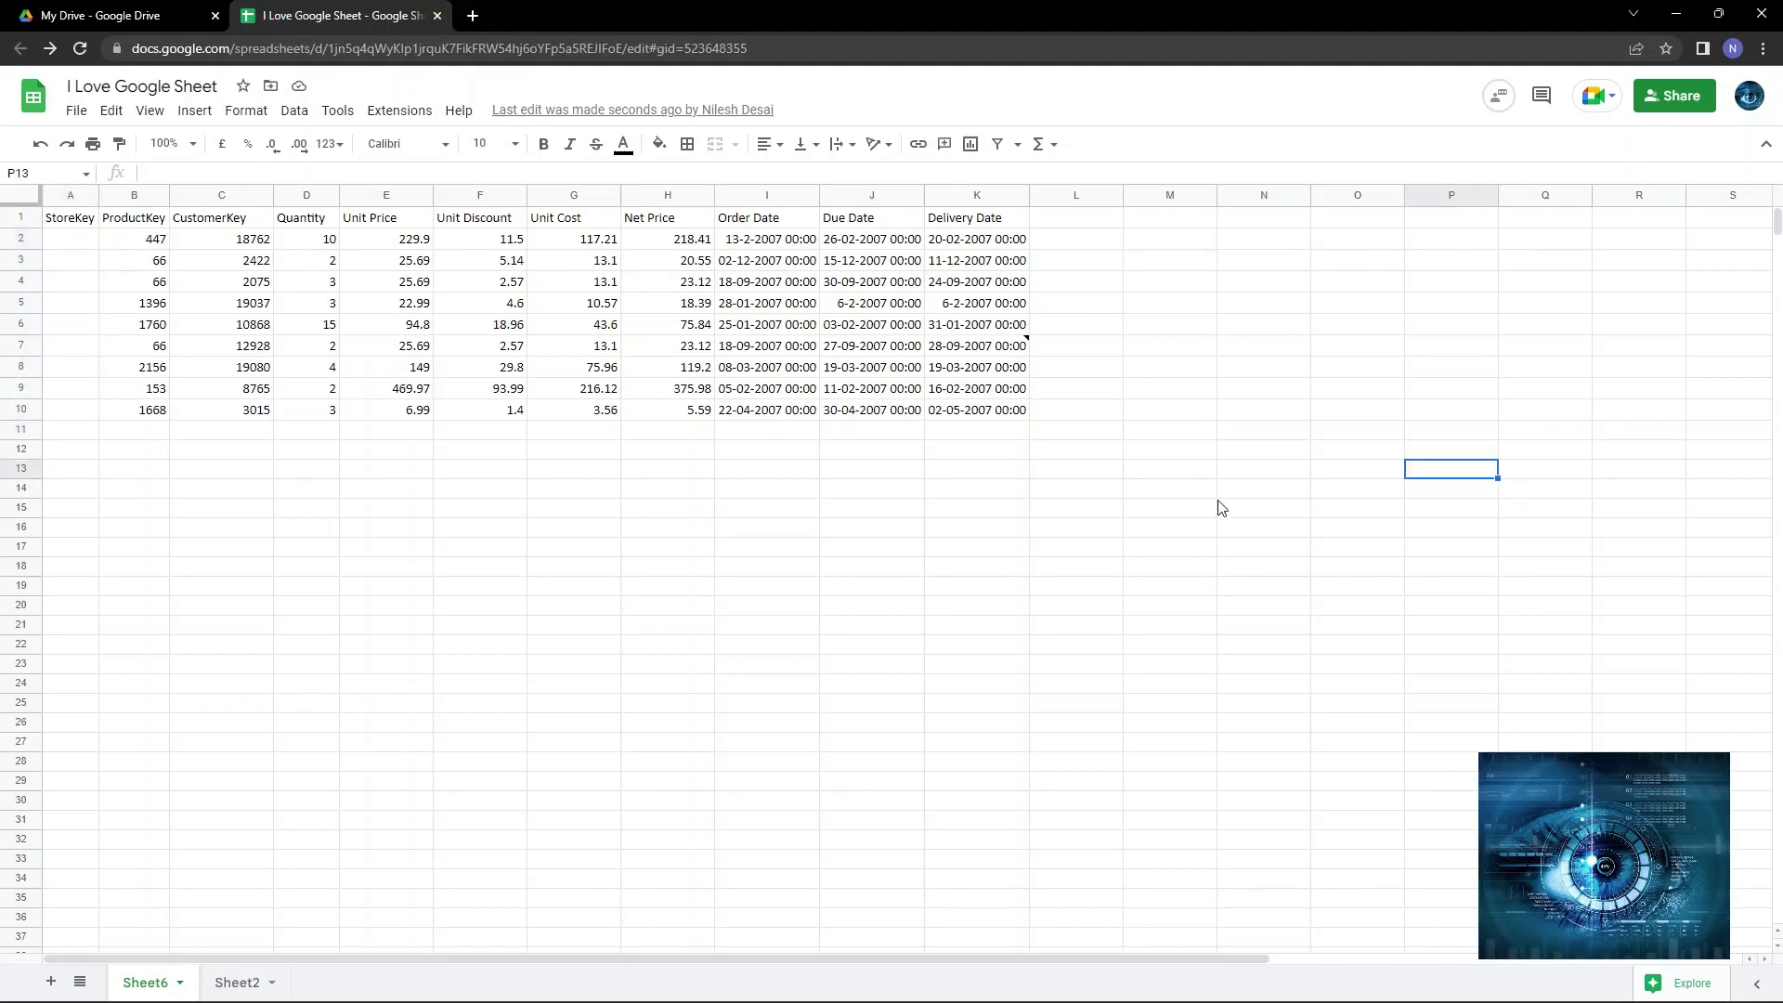
{"action": "left_click", "coordinate": [990, 471]}
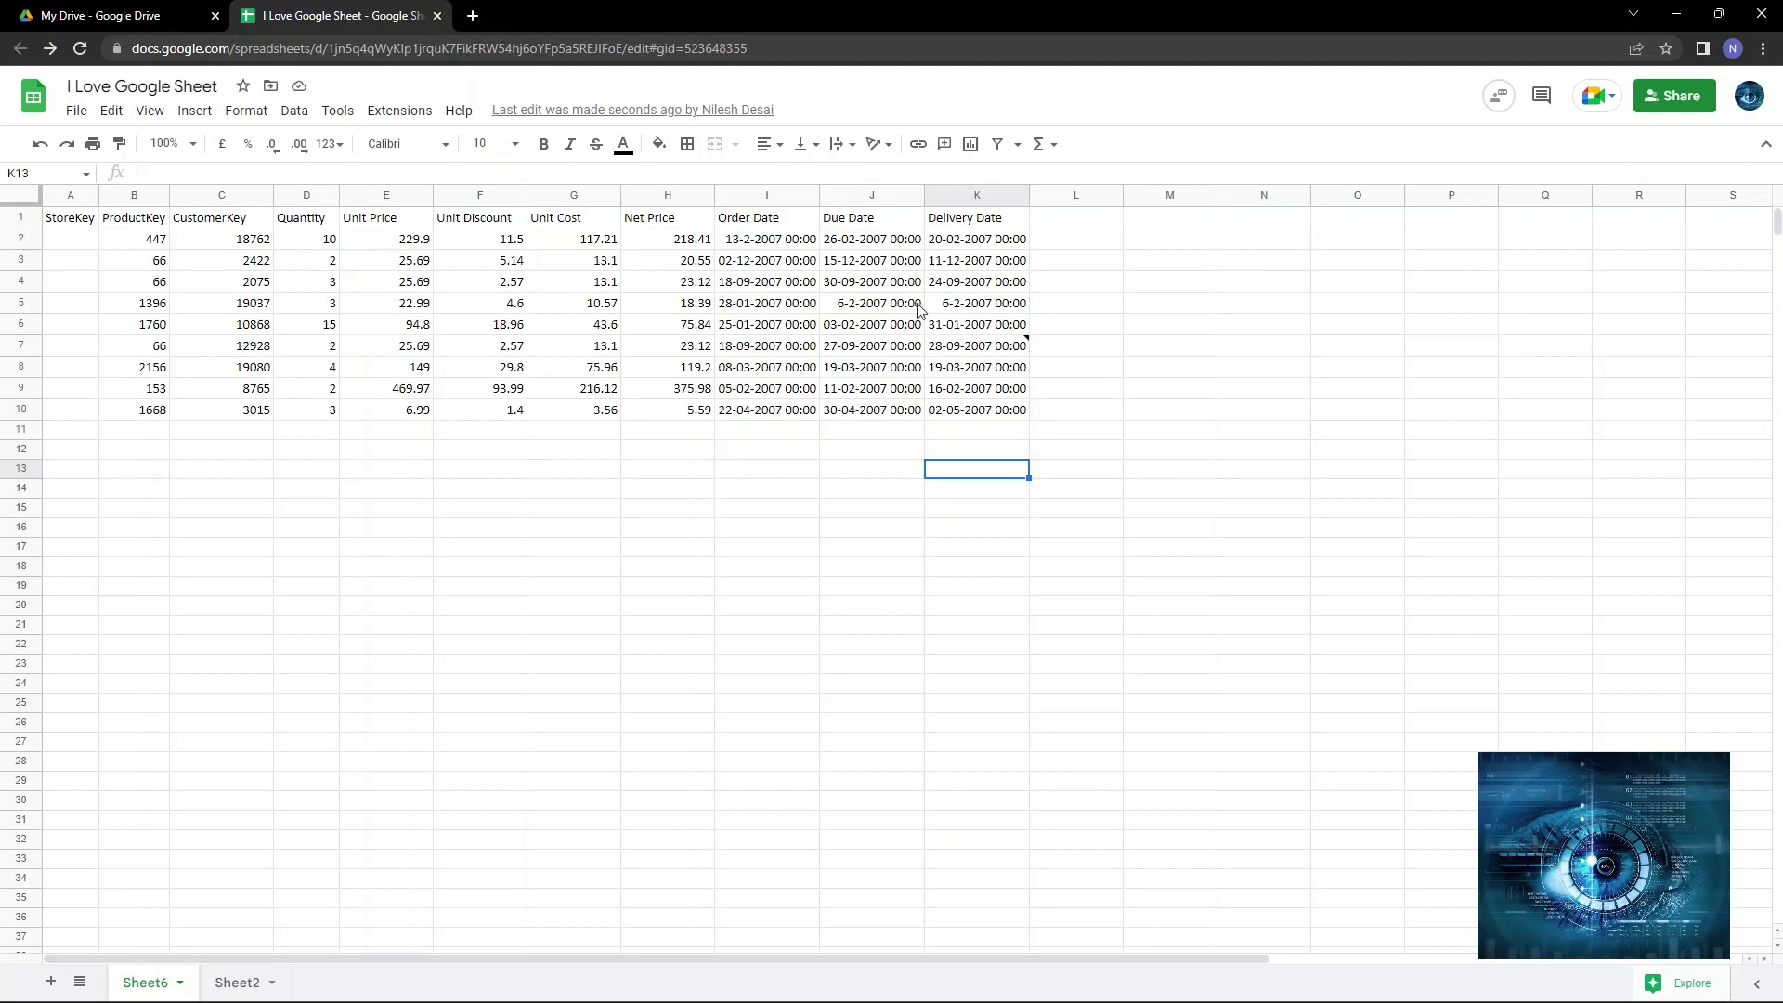
Open File > Version history > See version history to view the 23:25 StoreKey edit.
{"action": "left_click", "coordinate": [77, 114]}
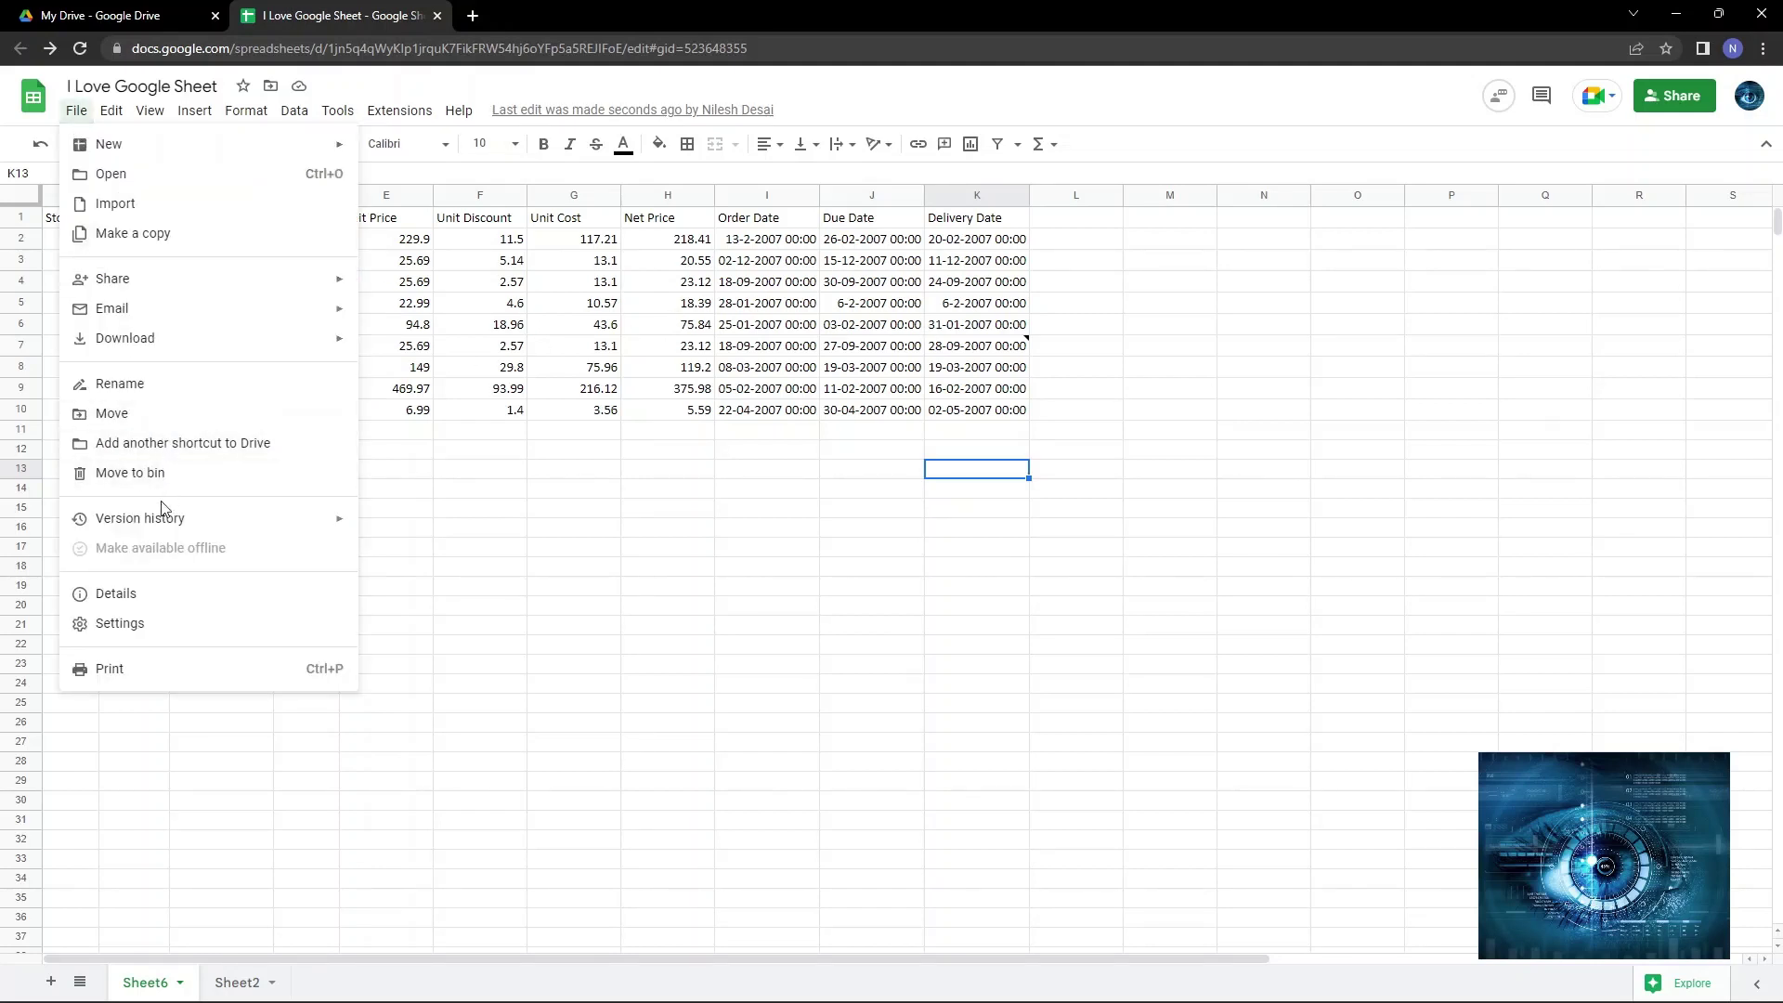
{"action": "mouse_move", "coordinate": [163, 518]}
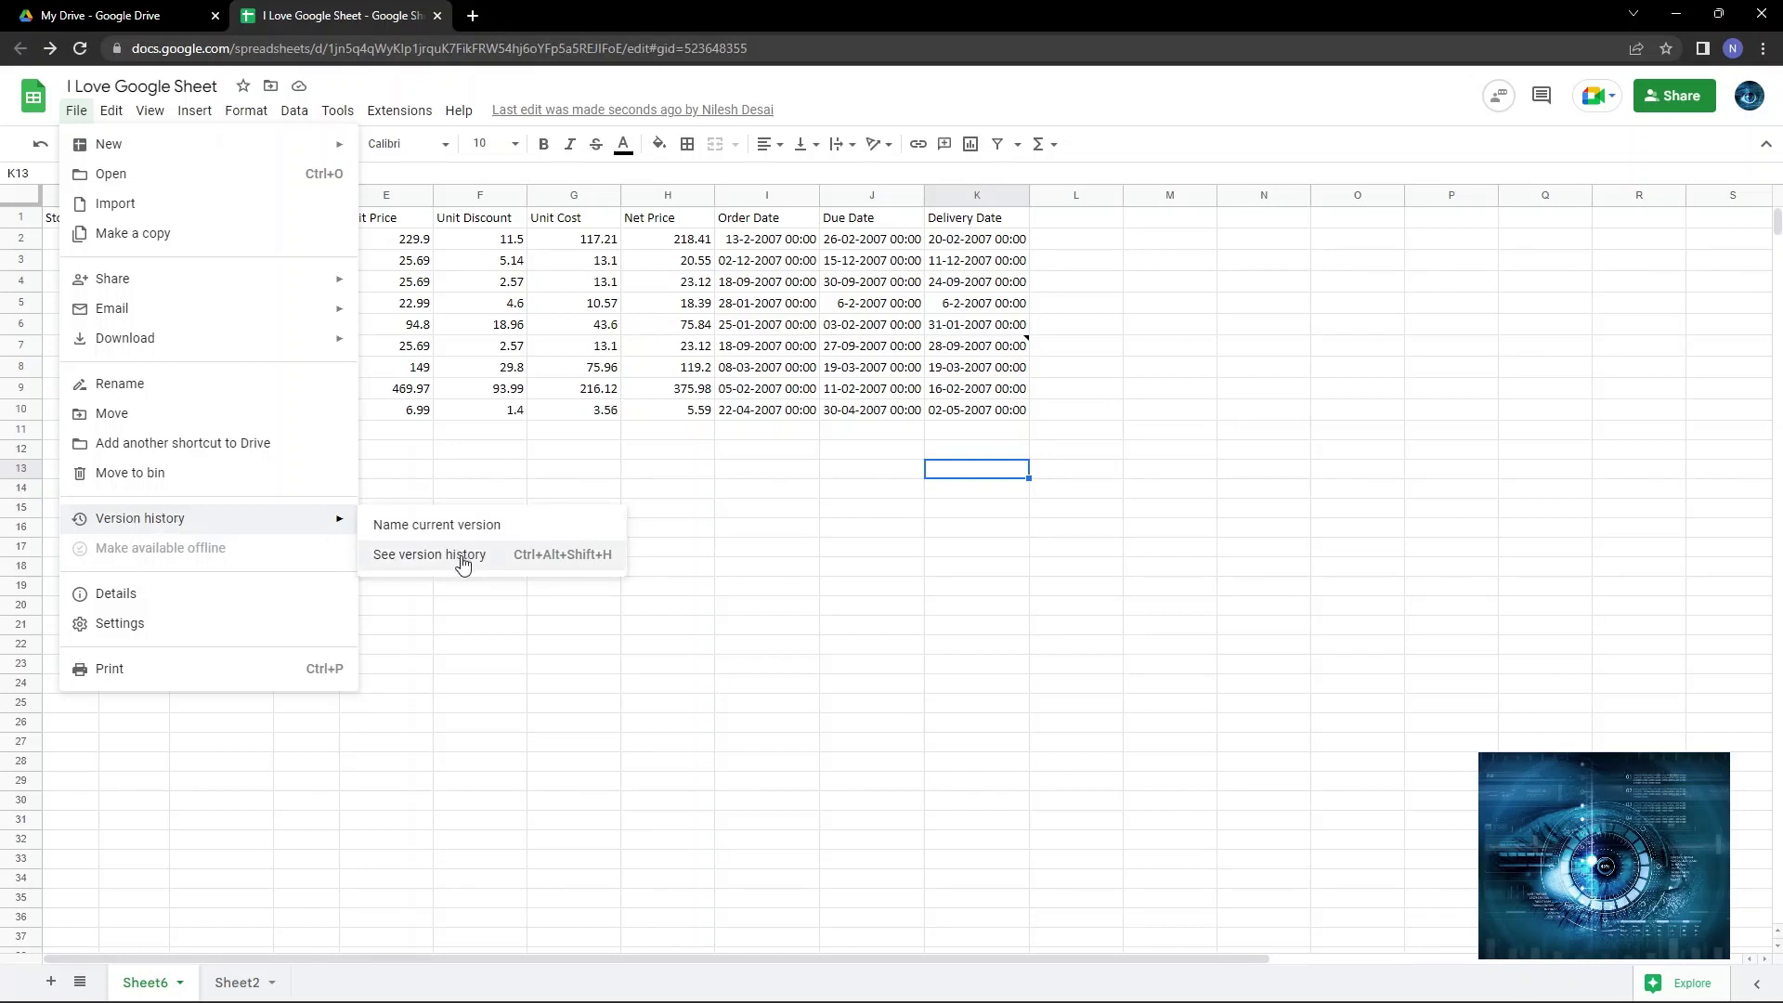
{"action": "left_click", "coordinate": [463, 557]}
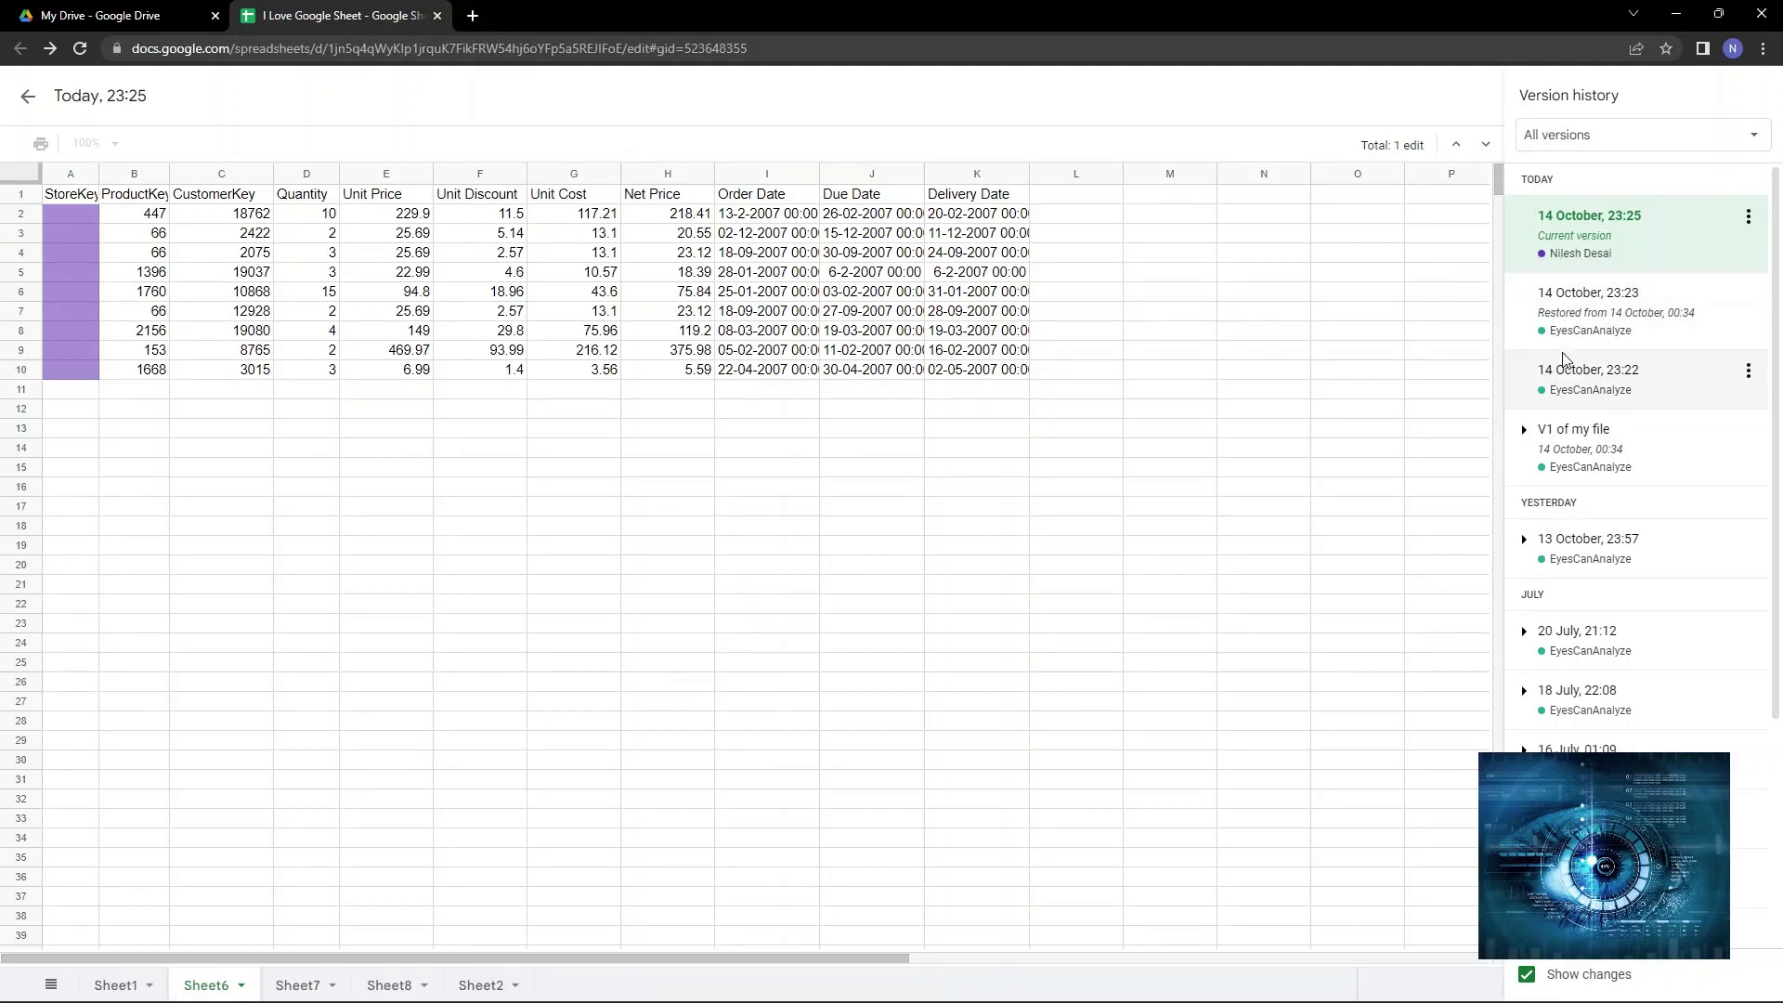
Compare the 23:23, 23:25 and 23:22 versions, ending on the 14 October 23:23 preview.
{"action": "left_click", "coordinate": [1583, 327]}
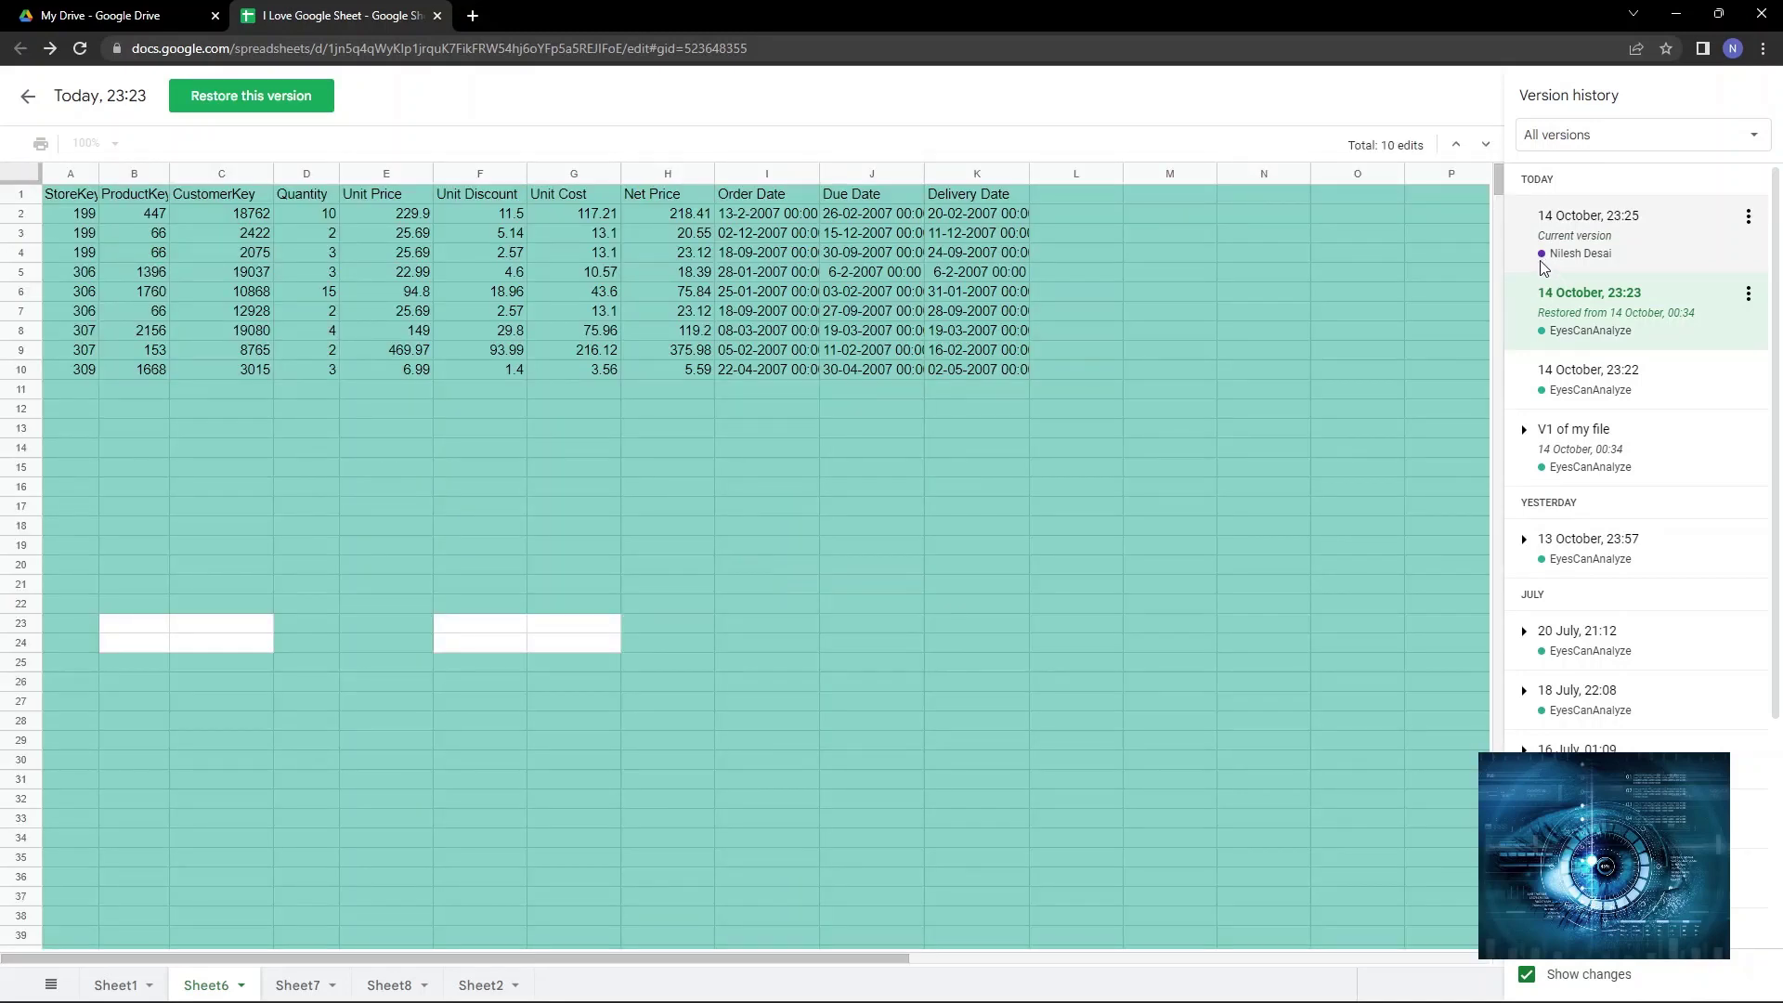
{"action": "left_click", "coordinate": [1617, 246]}
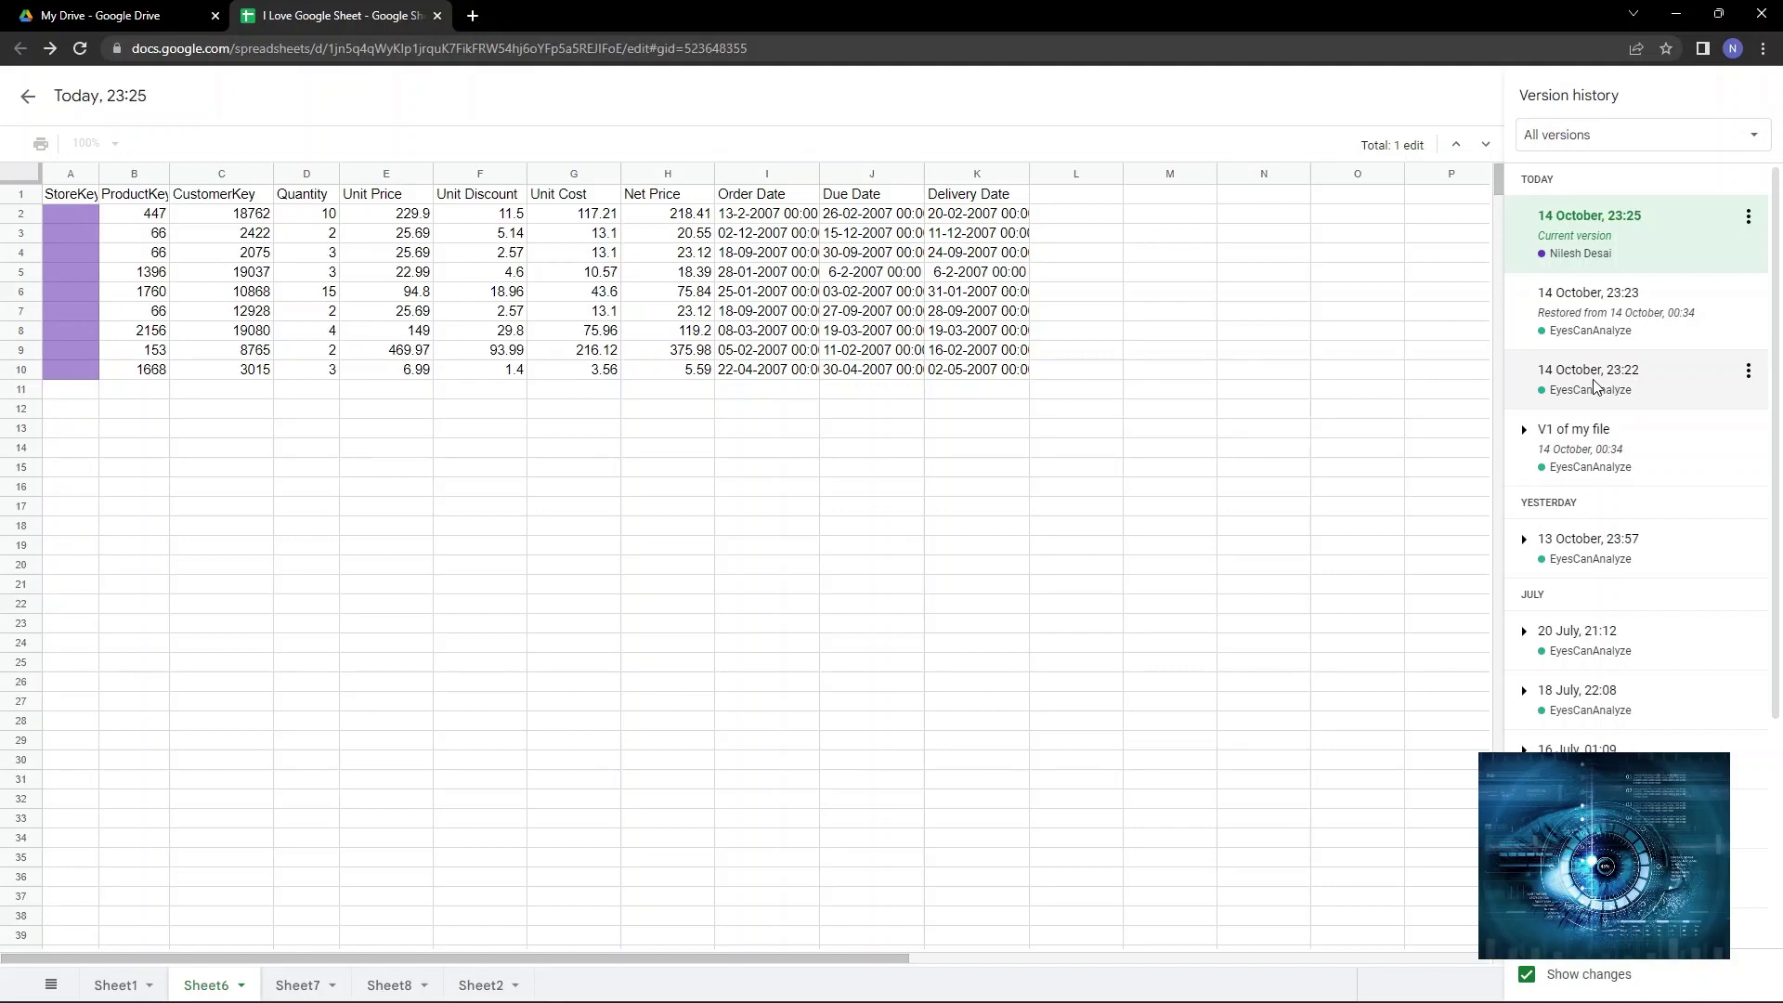
{"action": "left_click", "coordinate": [1594, 386]}
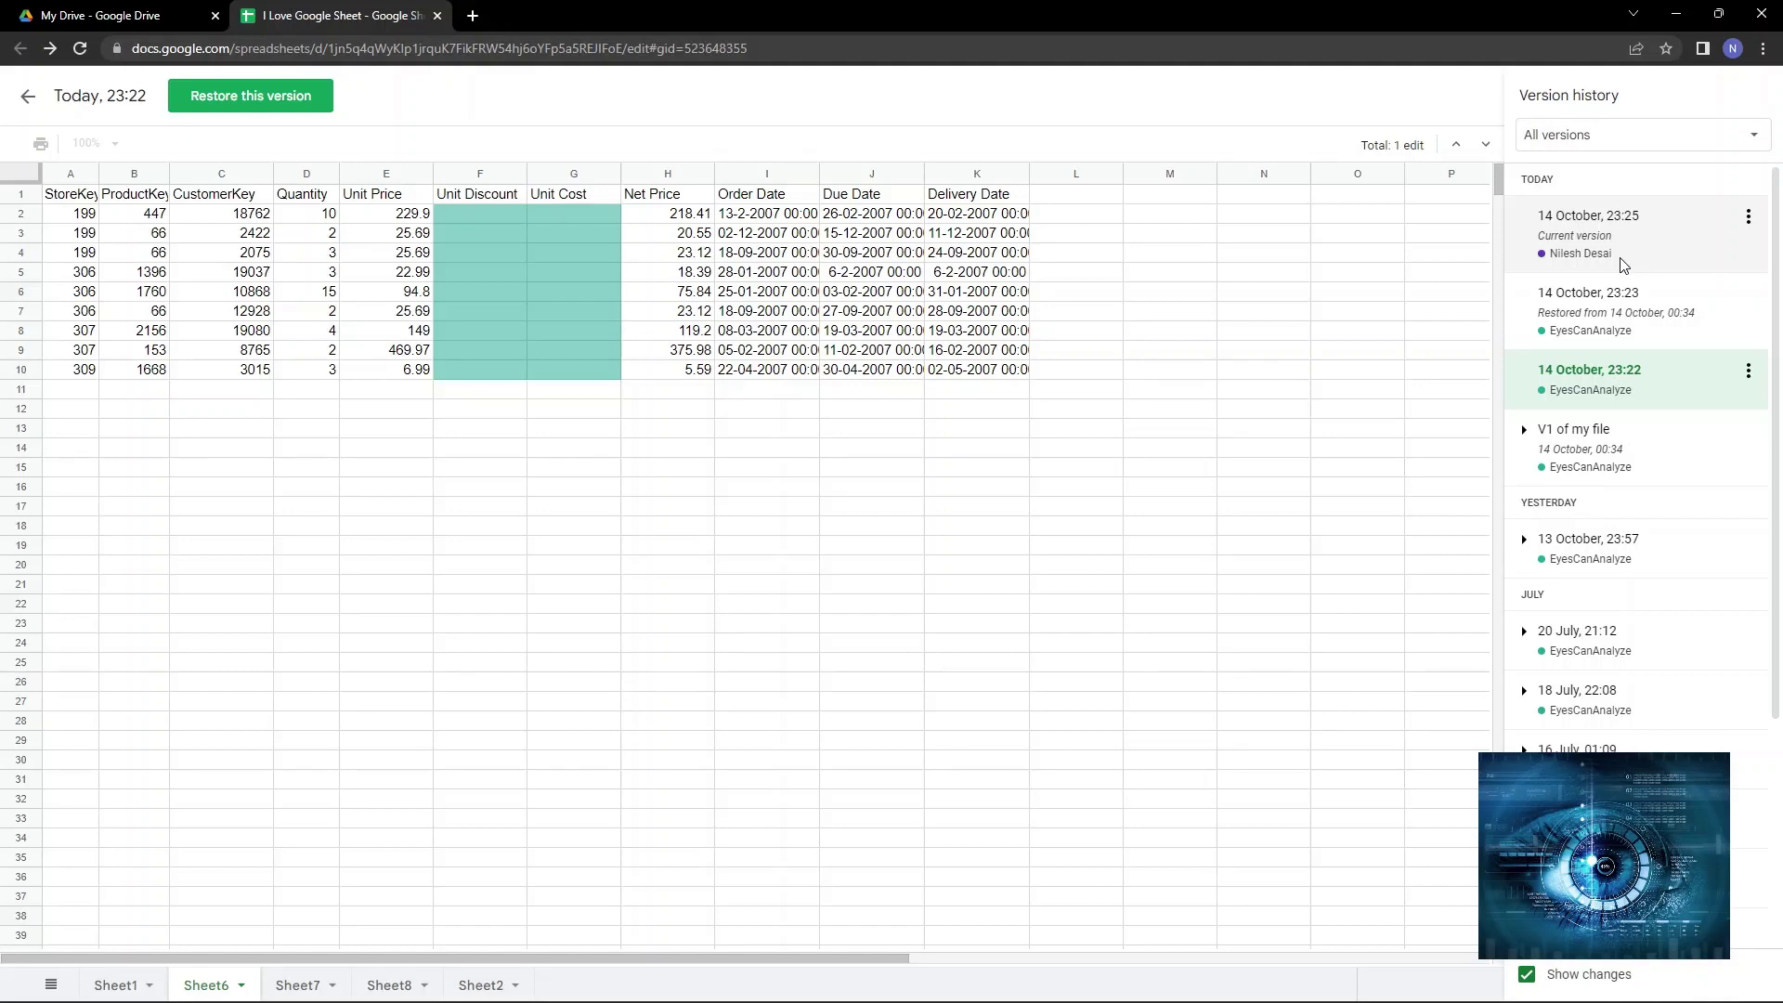
{"action": "left_click", "coordinate": [1622, 265]}
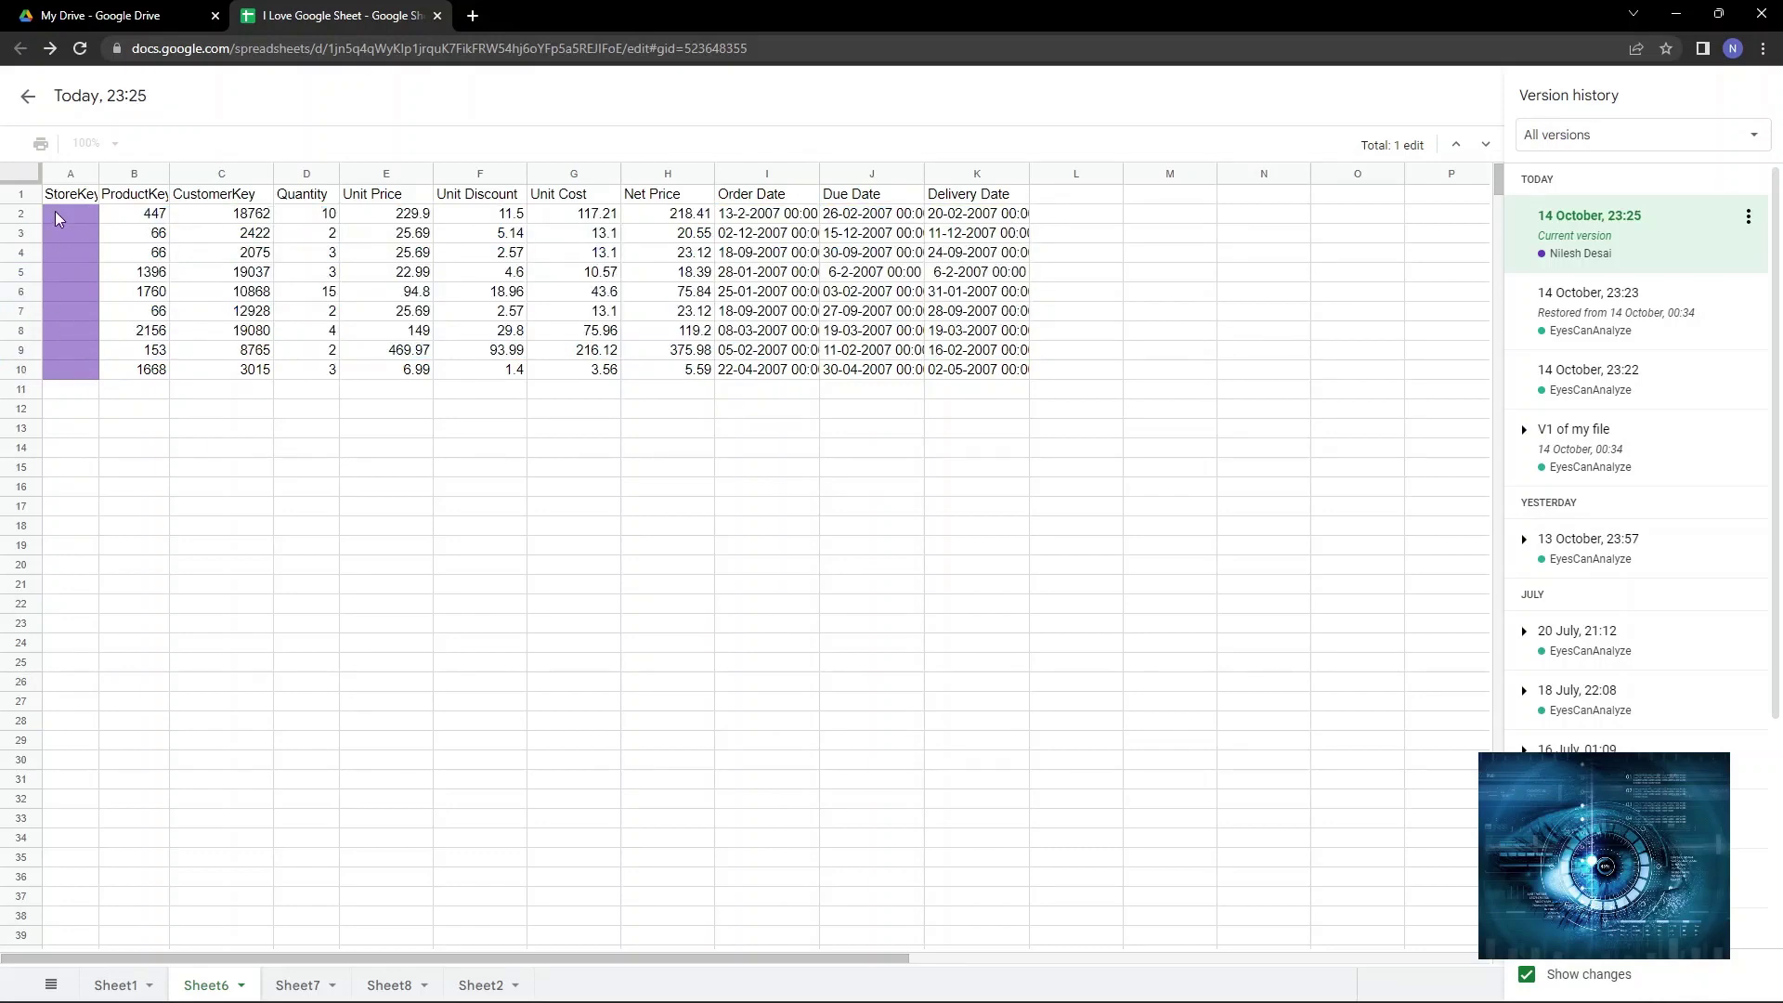
{"action": "left_click", "coordinate": [1561, 330]}
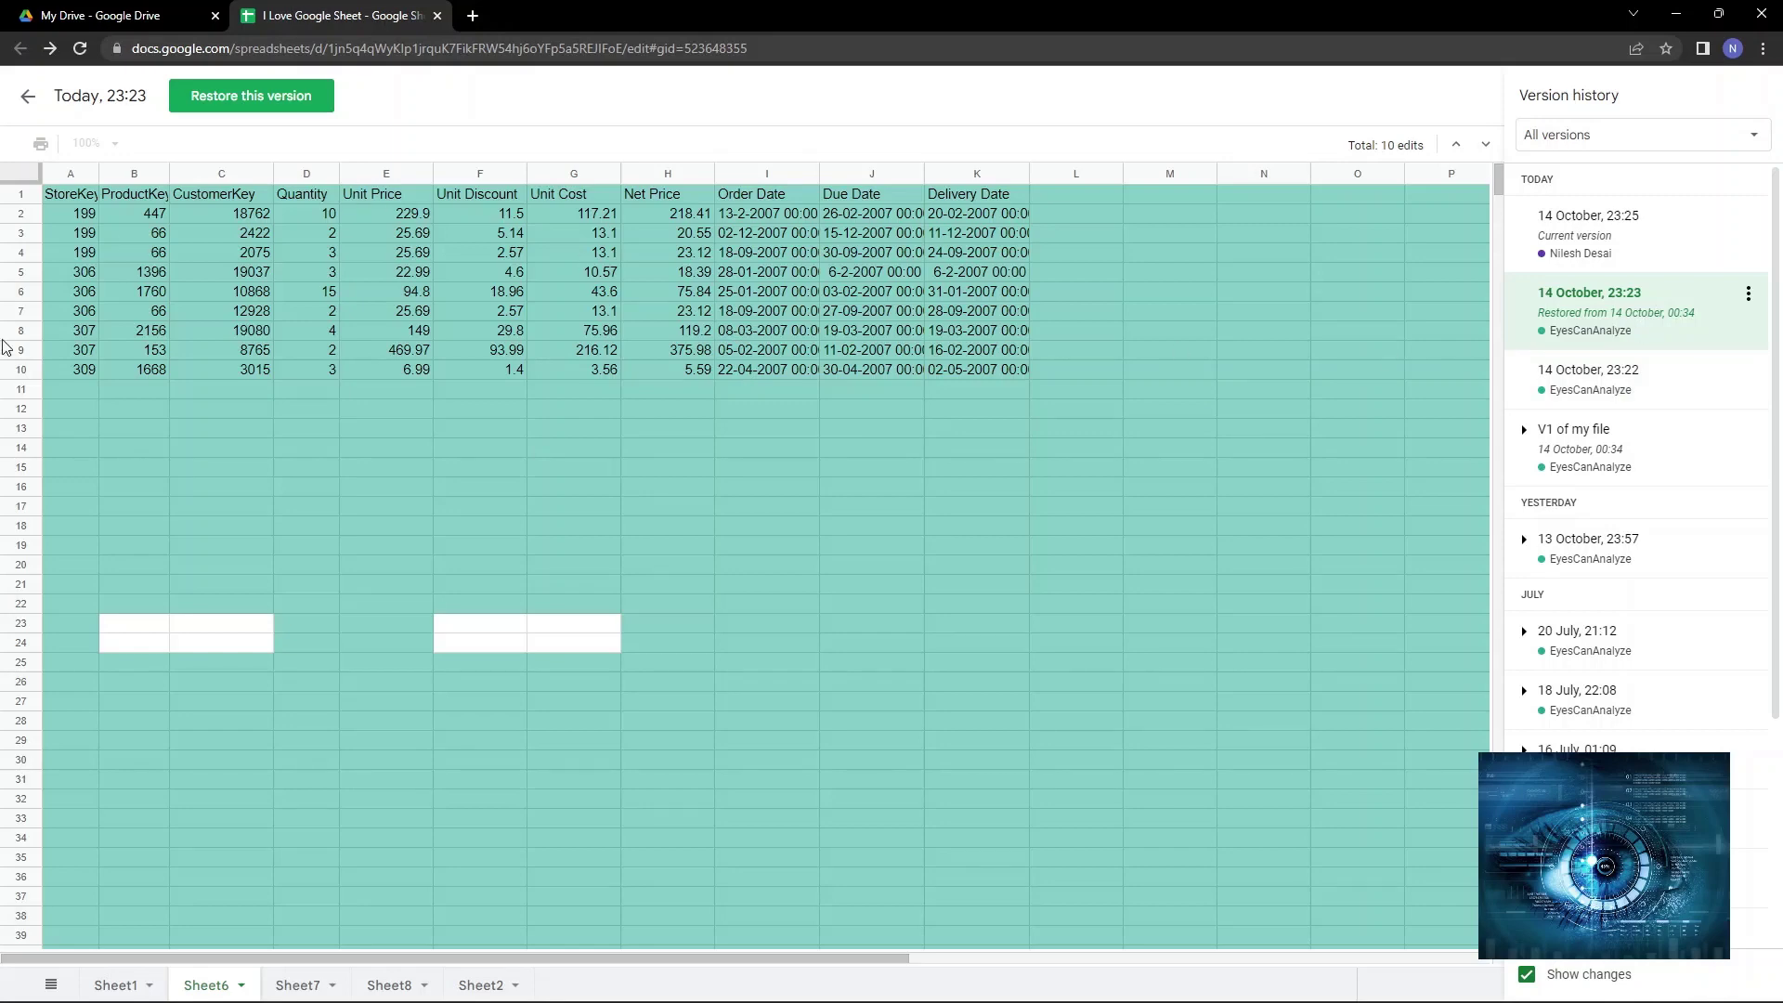
Restore the previewed 14 October 23:23 version and confirm the revert.
{"action": "left_click", "coordinate": [251, 96]}
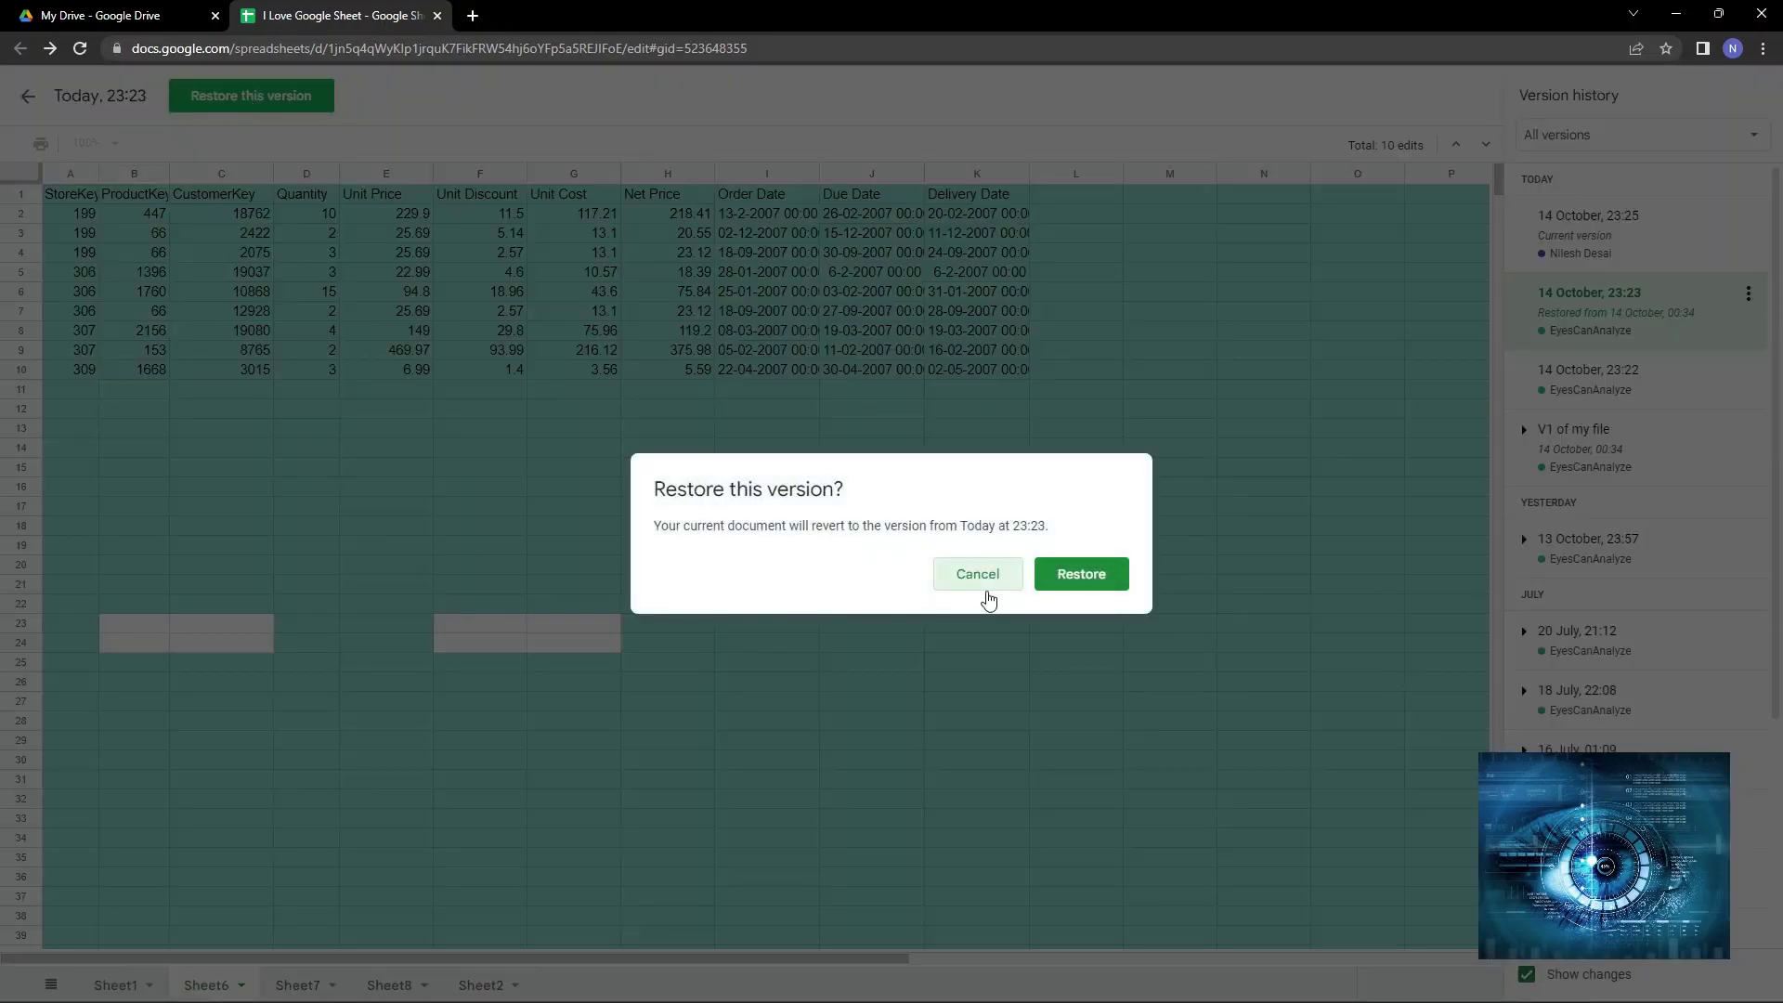
{"action": "left_click", "coordinate": [1118, 596]}
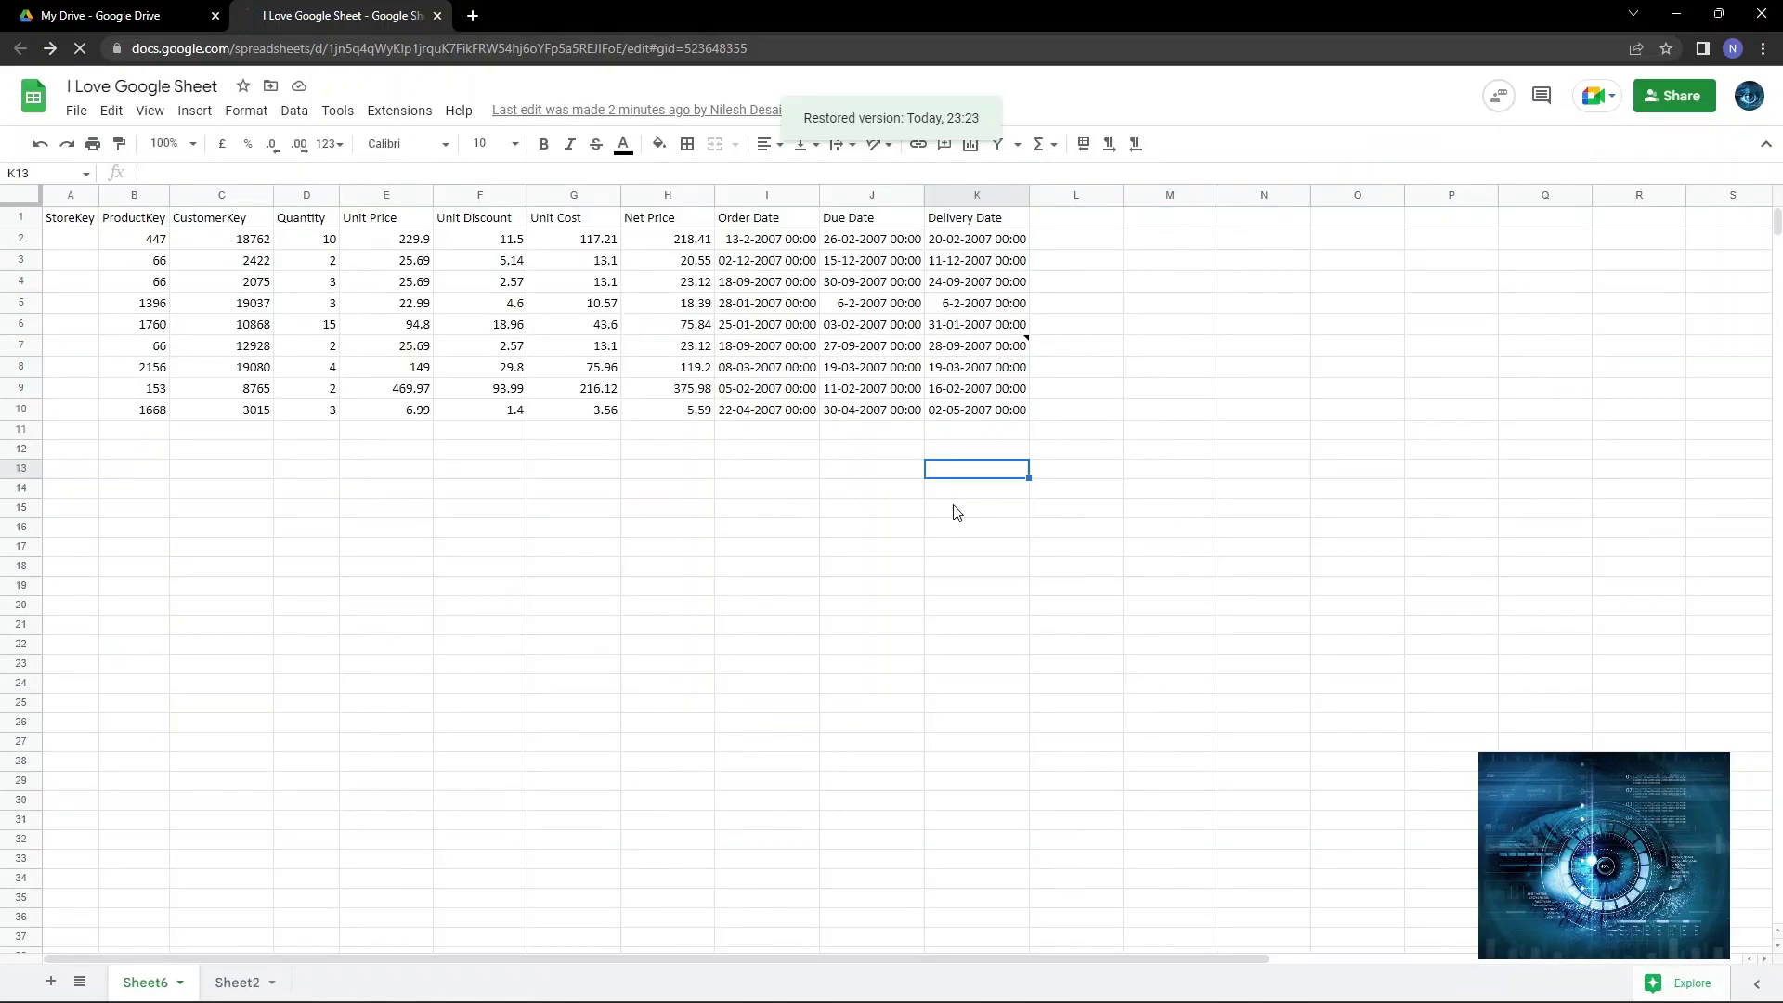